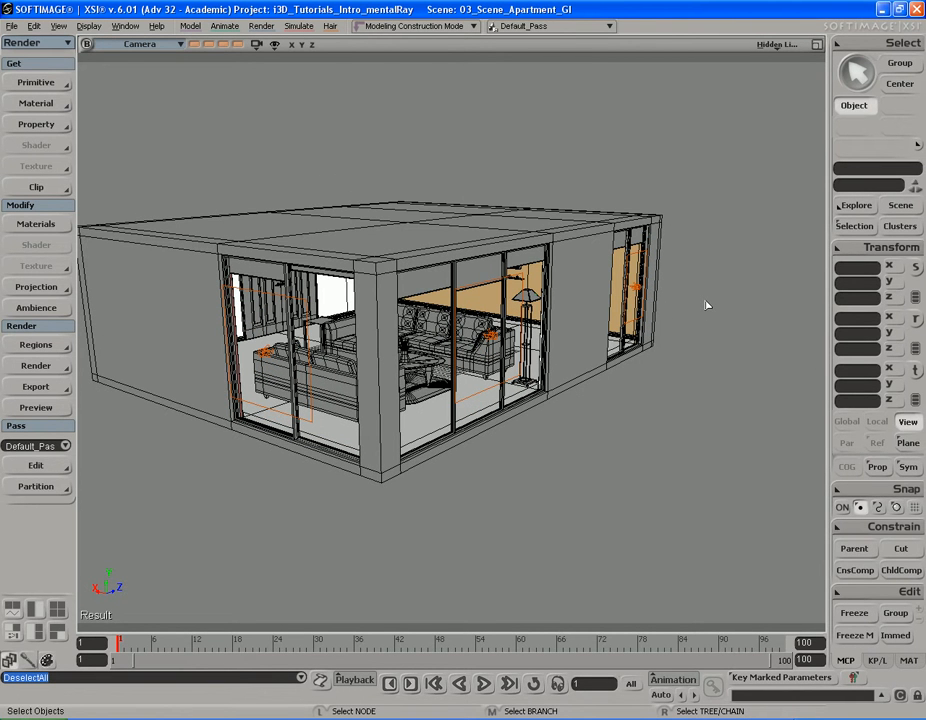
Select all three spot lights placed at the apartment's windows.
right_drag(688, 321, 663, 285)
click(703, 286)
key(s)
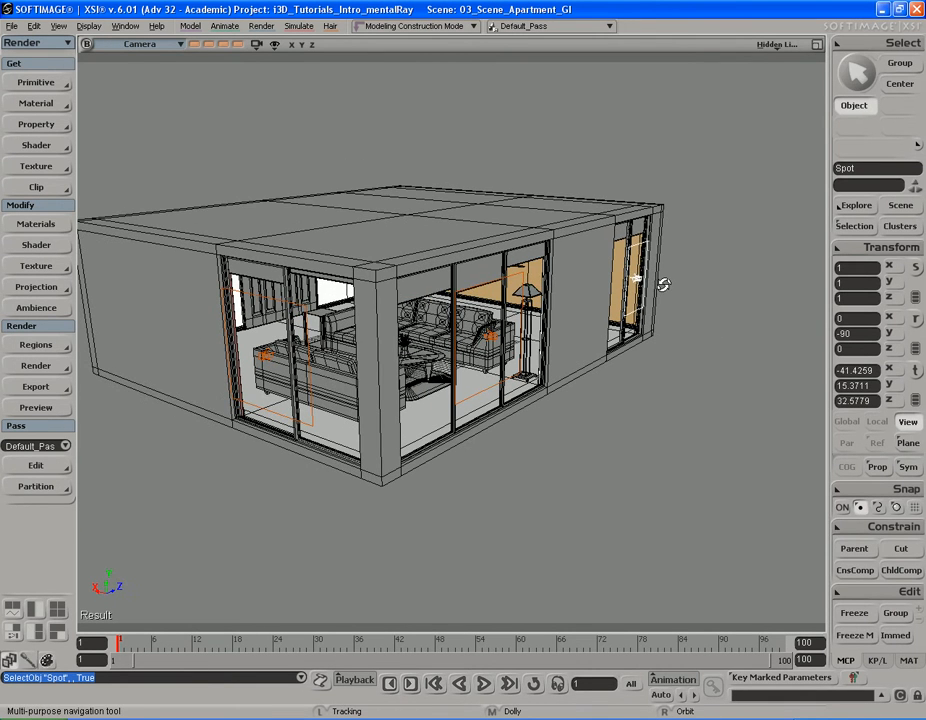
key(space)
shift+click(490, 336)
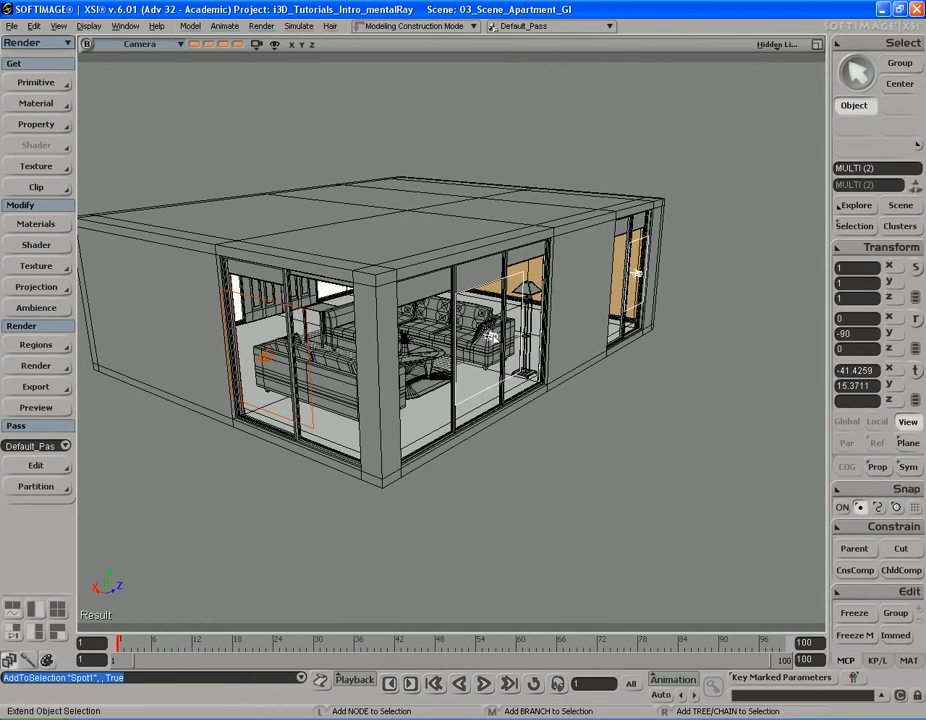
shift+click(265, 356)
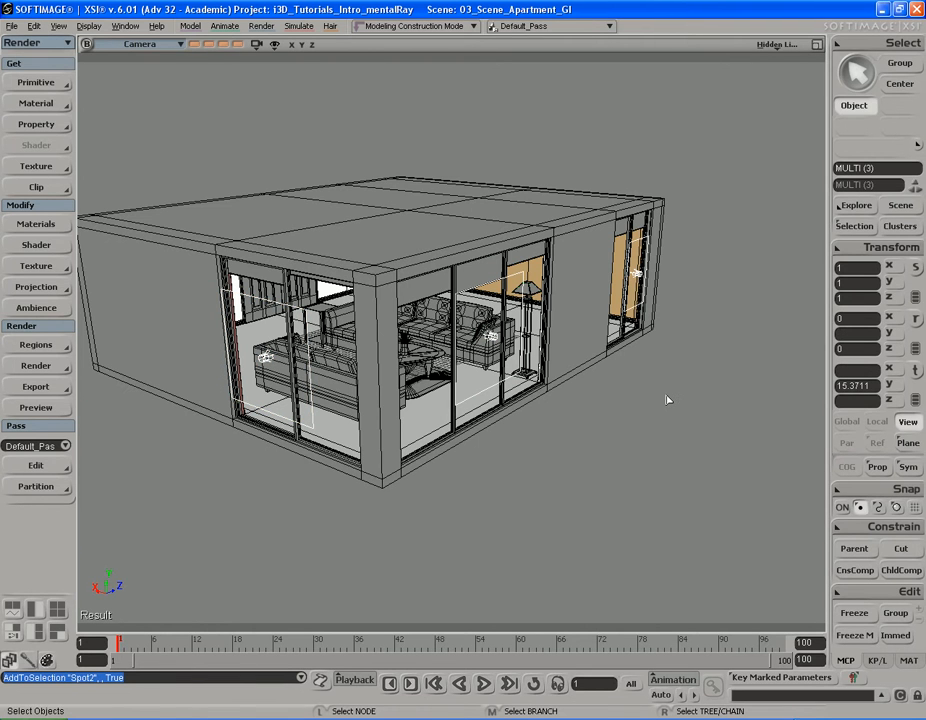
Open the shared light properties of the selected spots and enable Global Illumination photon emission for them.
click(49, 247)
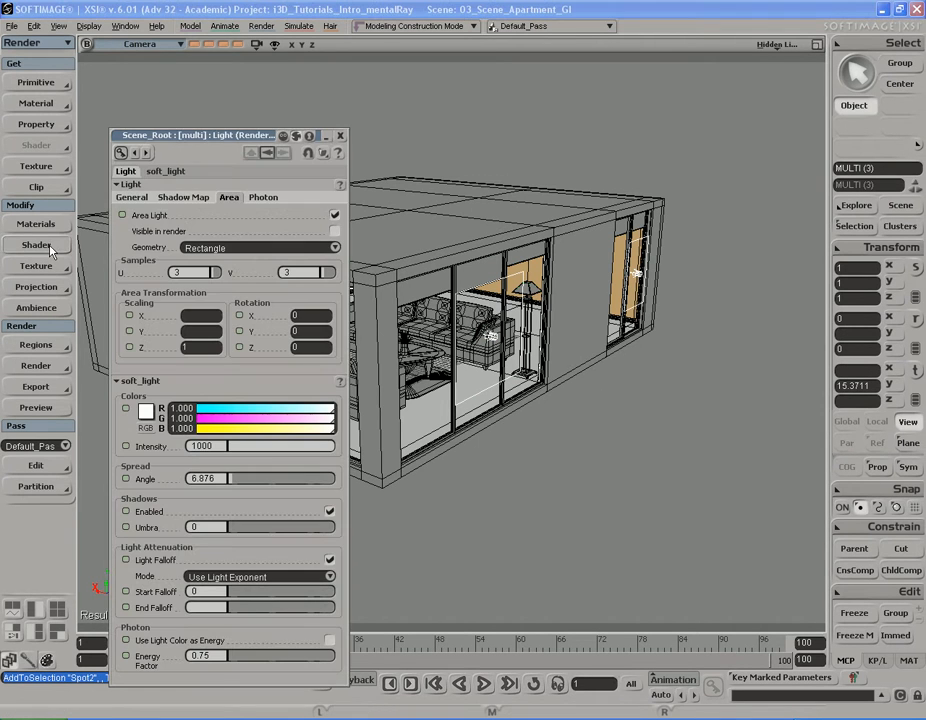
drag(238, 139, 241, 74)
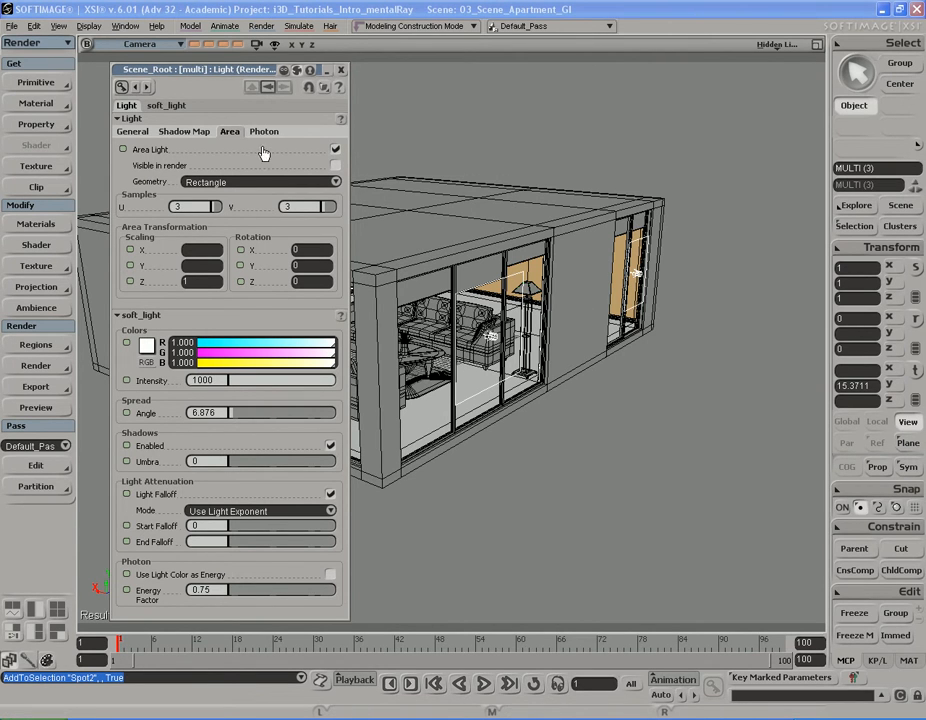
drag(217, 68, 676, 64)
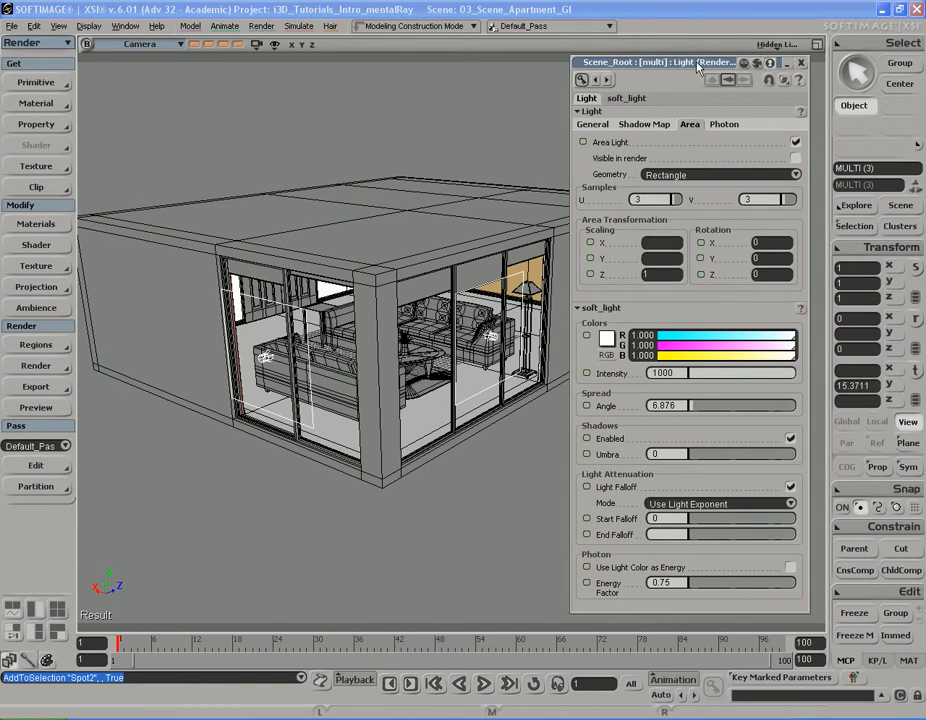
click(724, 126)
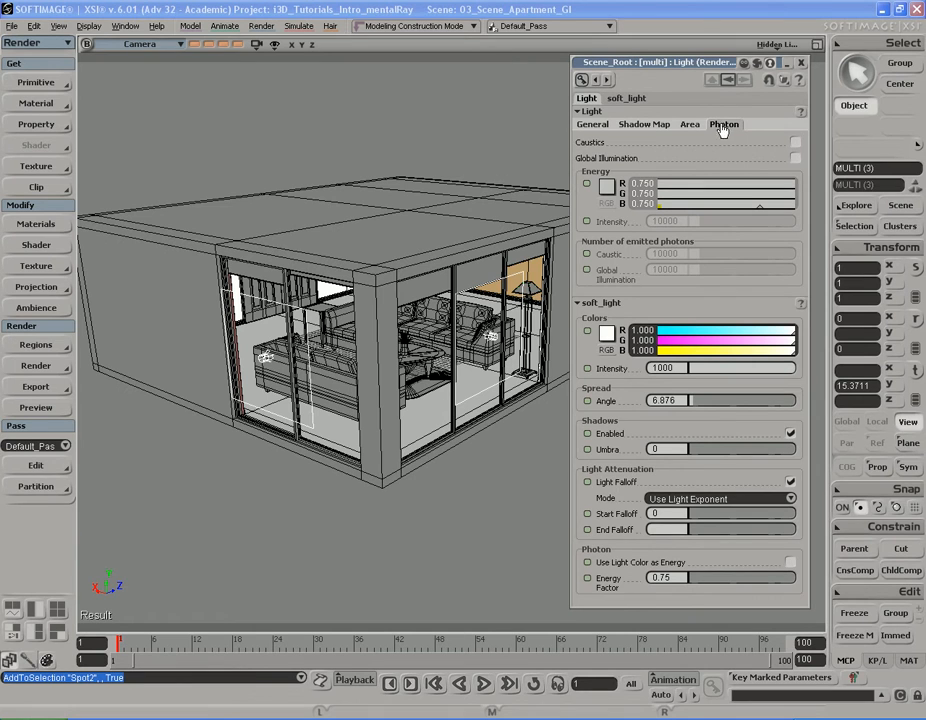
click(797, 159)
drag(721, 68, 733, 64)
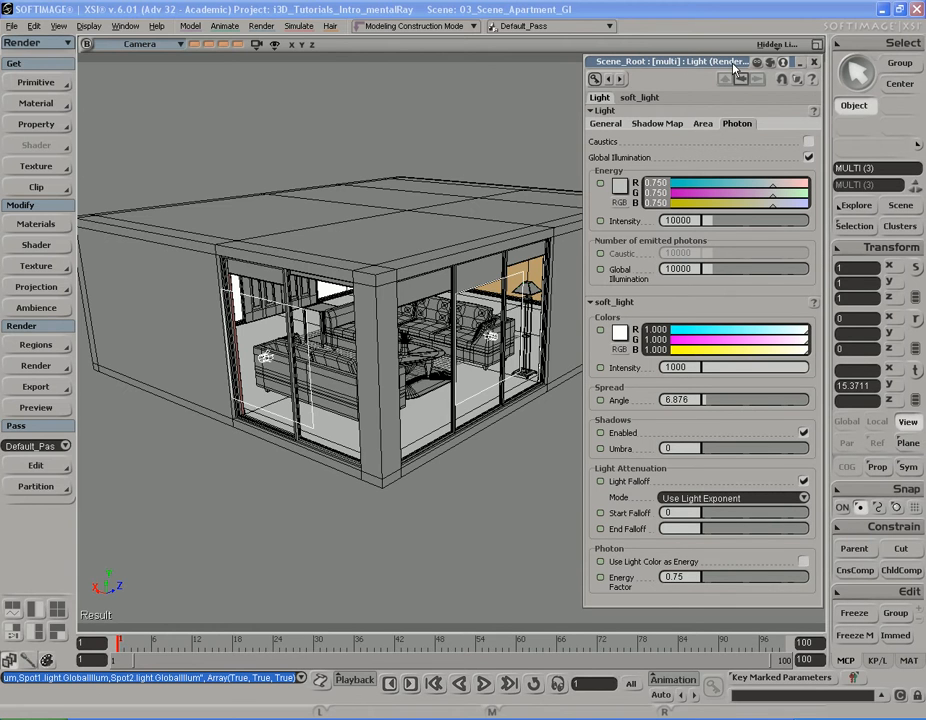
Enable Global Illumination in the mental ray render region options of all viewports and turn on rebuilding of the photon map.
click(37, 346)
click(115, 458)
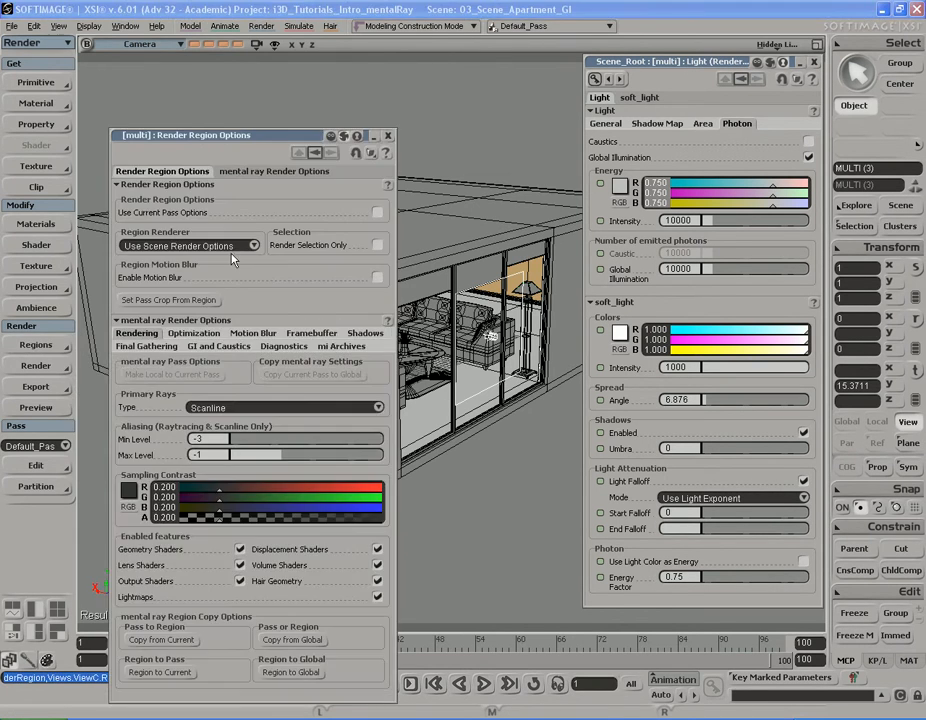
drag(243, 148, 216, 78)
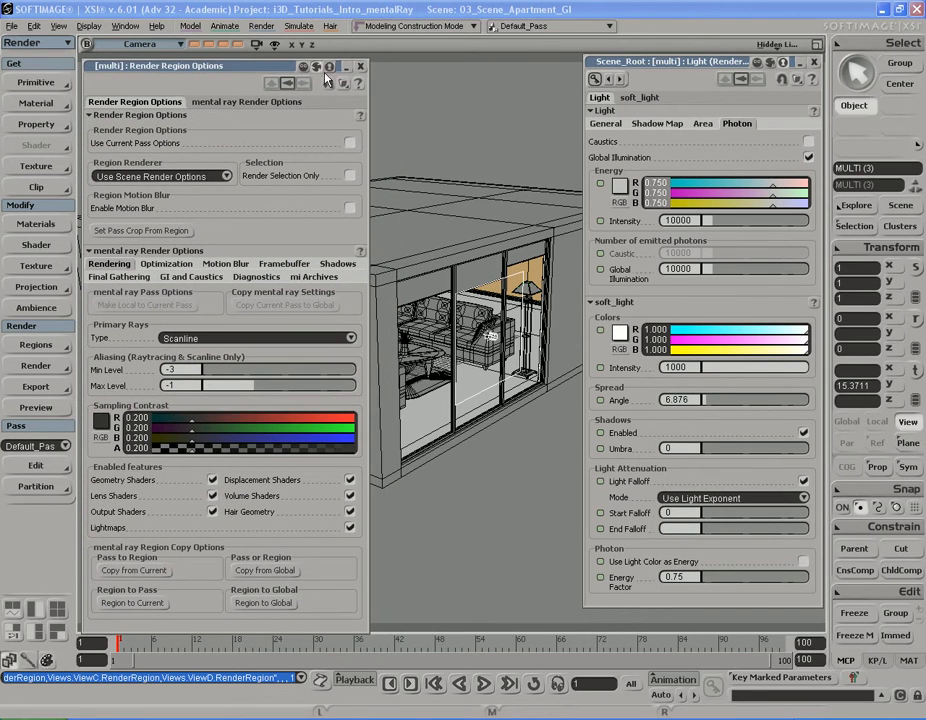
click(166, 116)
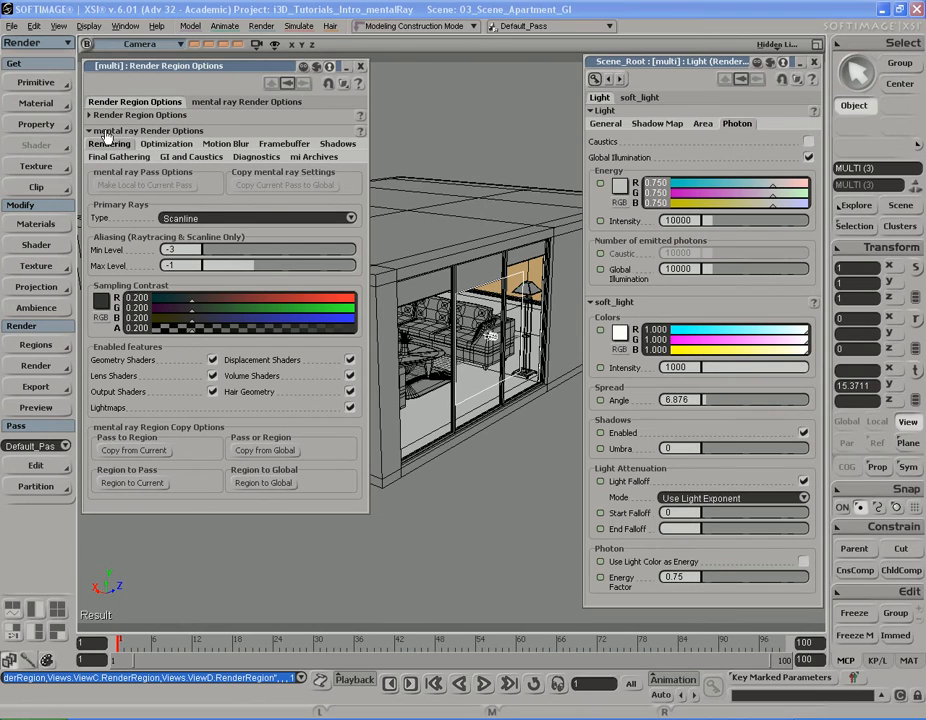
click(192, 157)
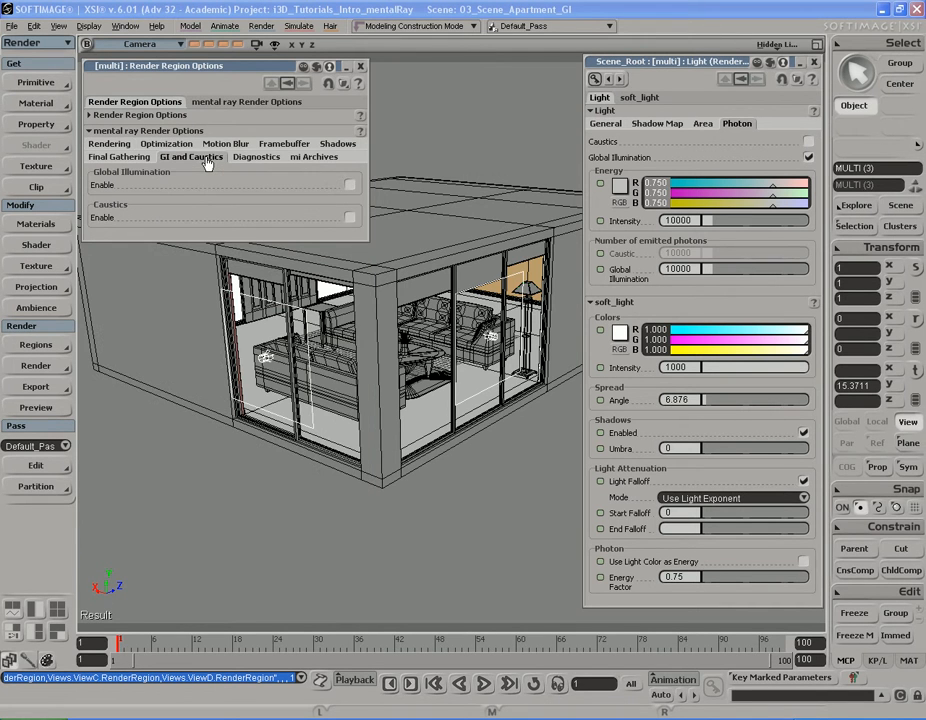
click(350, 187)
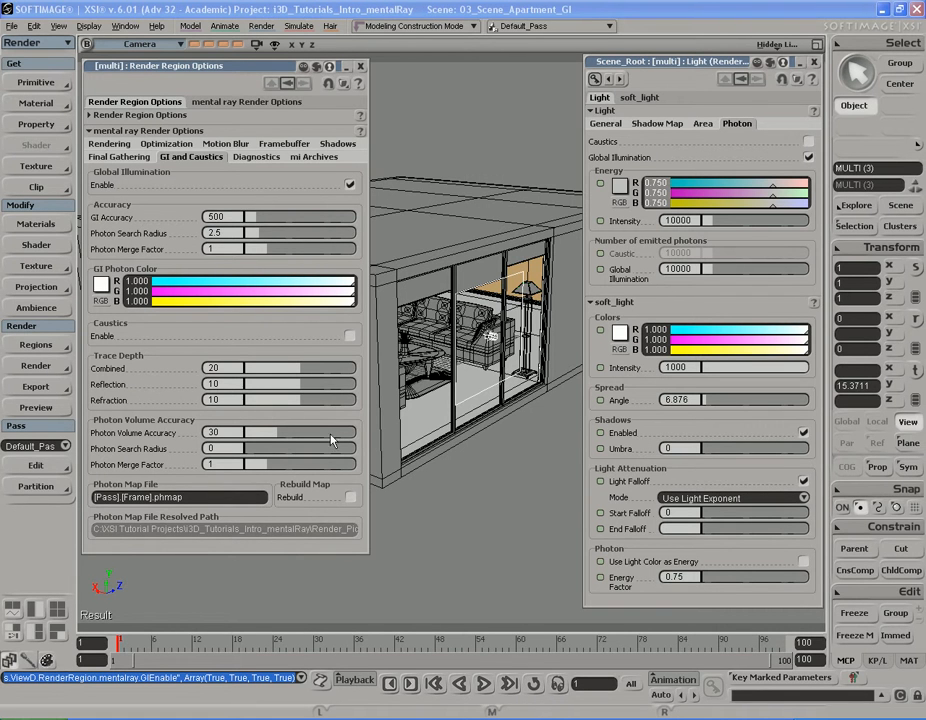
click(350, 497)
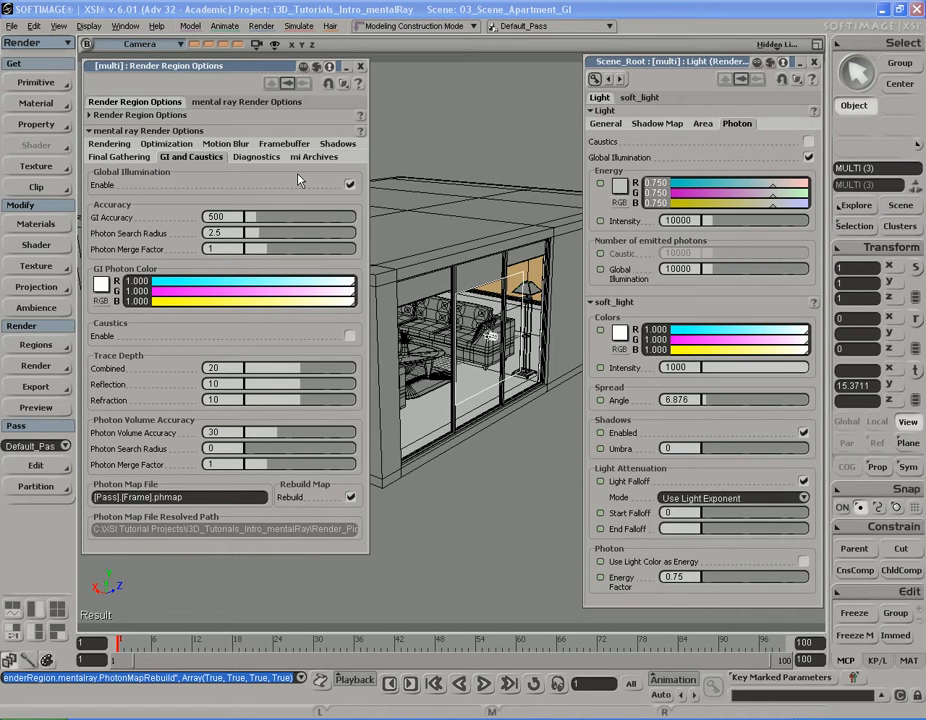
Collapse the render region and light property windows and bring the camera to the interior view of the sofa and wall shelves.
drag(270, 67, 270, 68)
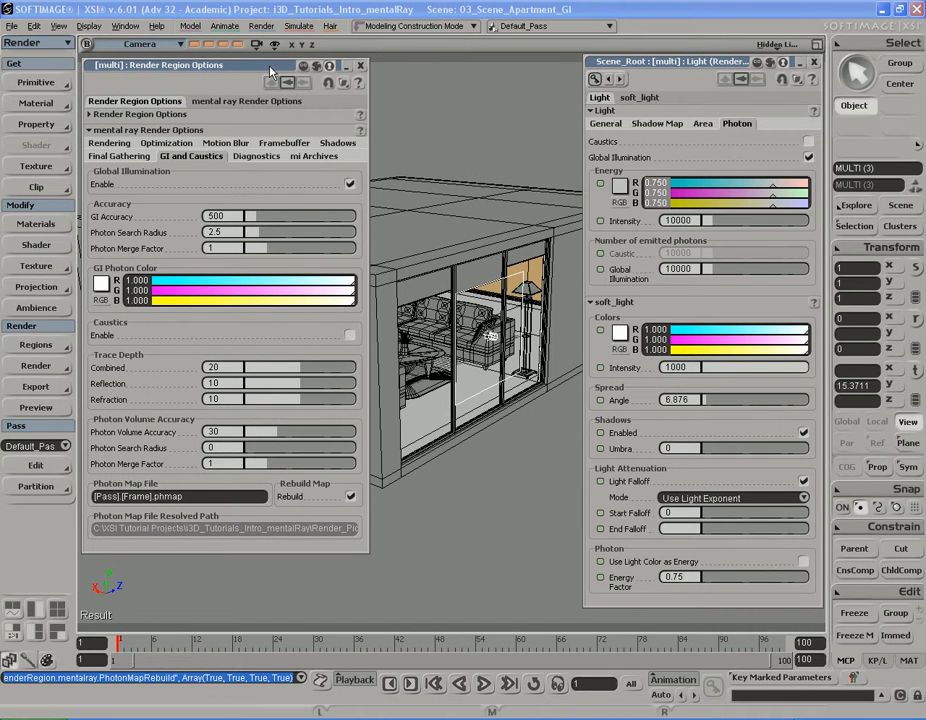
double_click(270, 67)
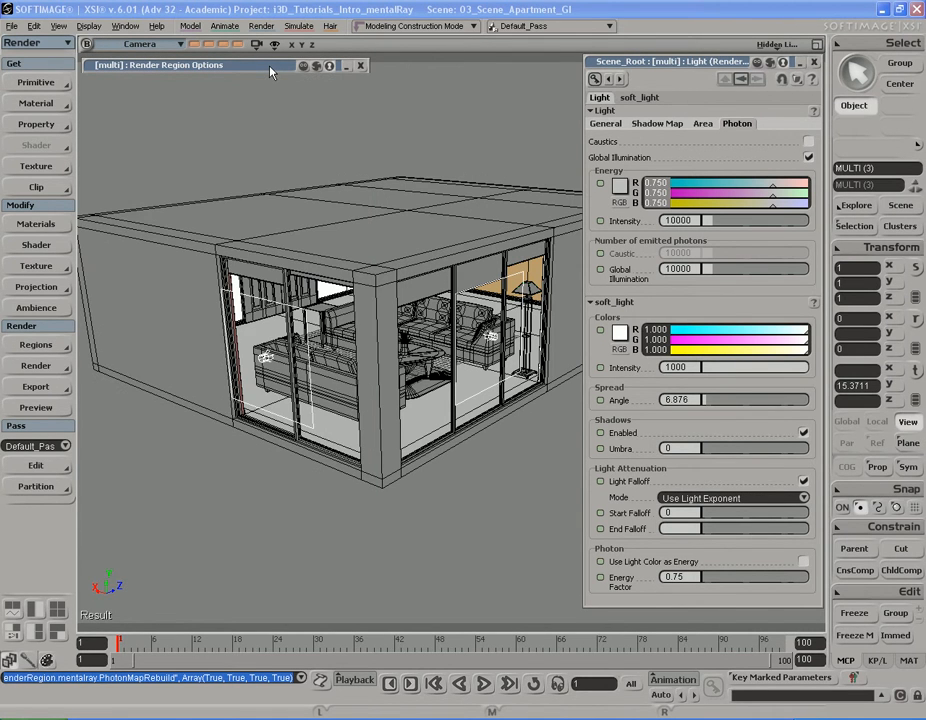
double_click(729, 65)
key(s)
right_drag(473, 310, 537, 265)
drag(600, 267, 475, 256)
middle_drag(589, 248, 401, 262)
drag(401, 262, 529, 279)
right_drag(529, 279, 572, 270)
drag(572, 270, 628, 269)
click(194, 46)
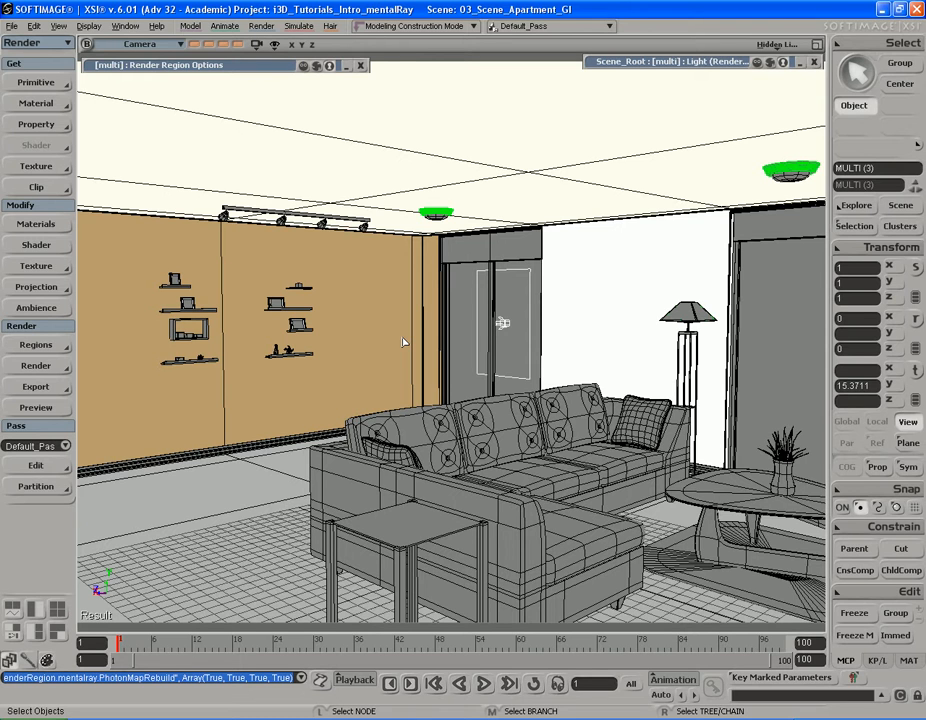
Render a preview of the interior using the Viewport B region options, enlarge its window for inspection, and close it.
click(40, 410)
click(136, 112)
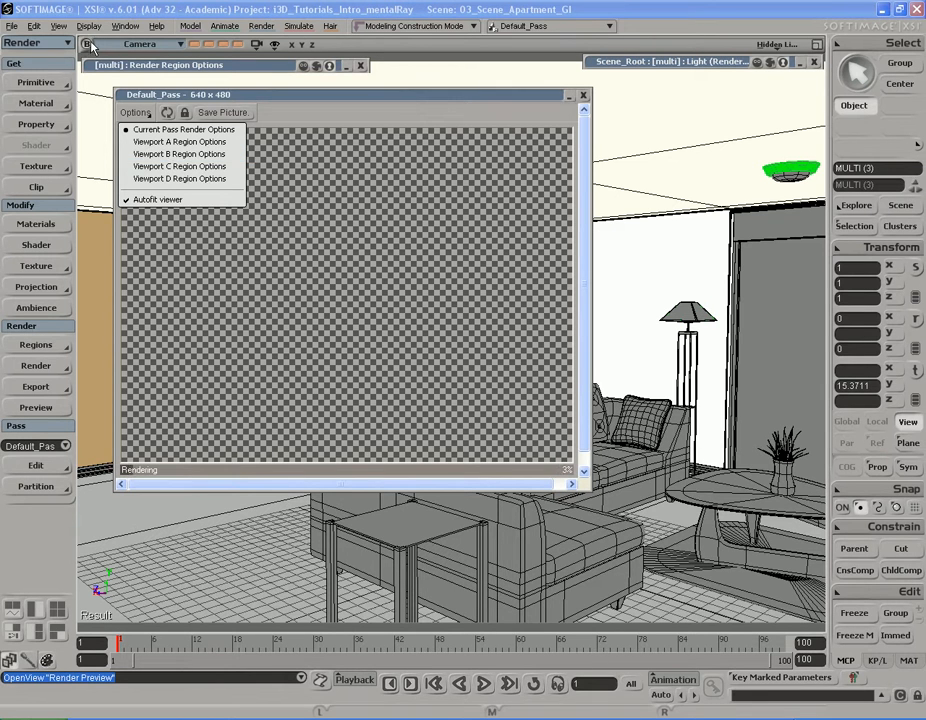
click(183, 157)
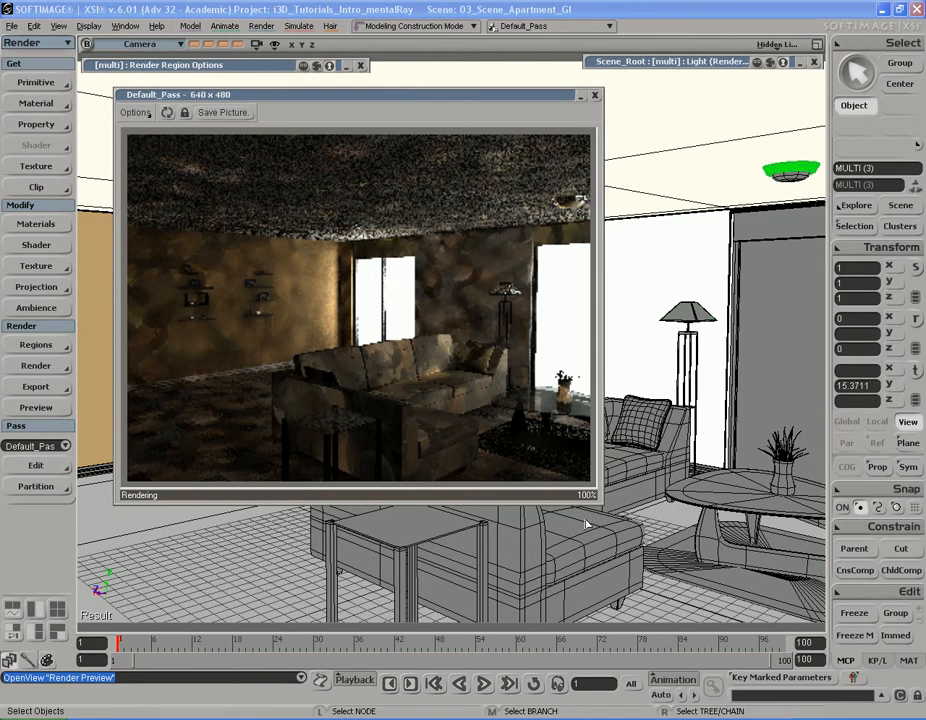
drag(600, 501, 660, 520)
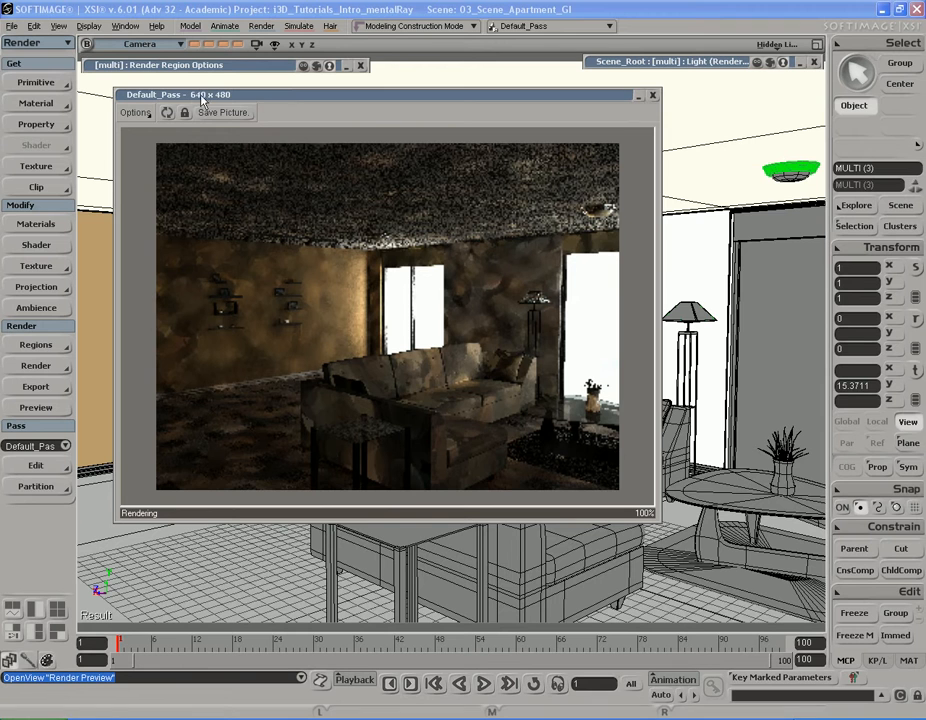
mouse_move(307, 102)
mouse_down()
mouse_move(316, 110)
mouse_move(313, 100)
mouse_up()
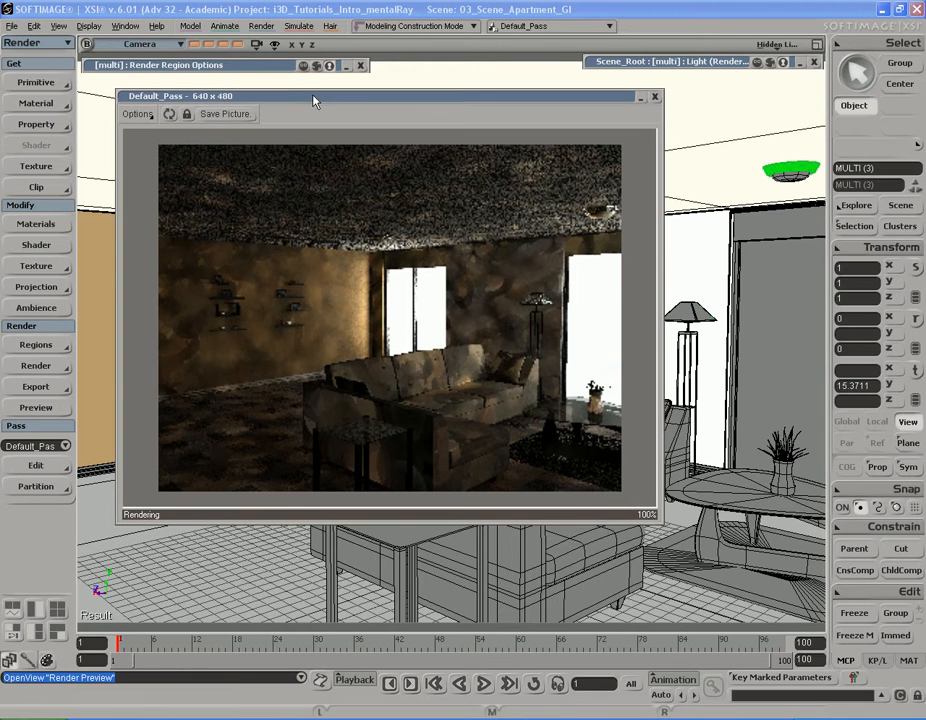
click(655, 98)
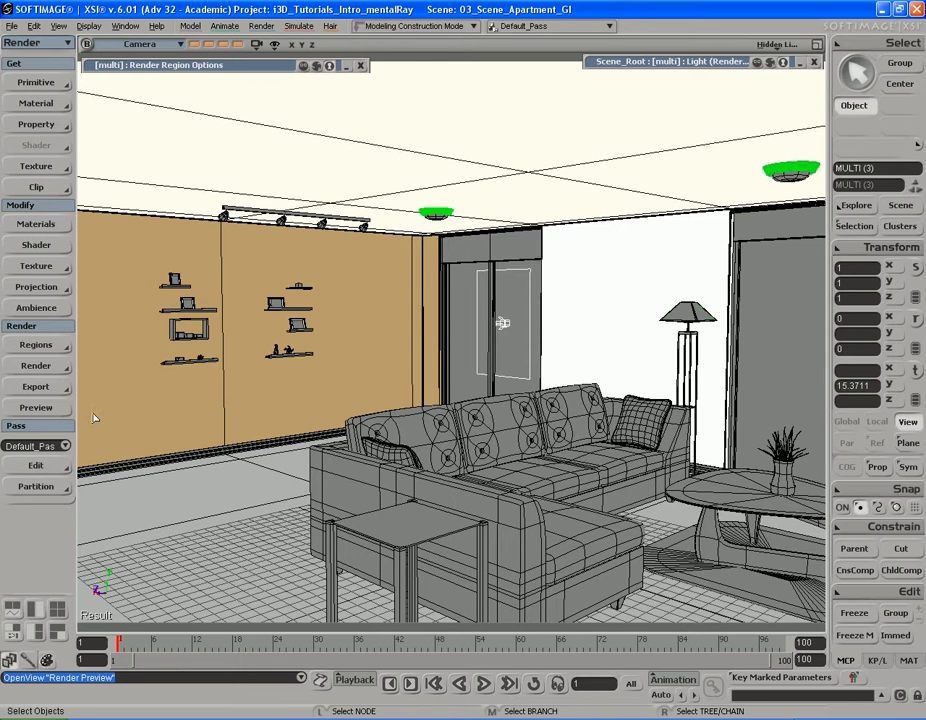
Open the Render Manager's global scene settings and the output format preferences, keeping 640x480 as the scene output resolution.
click(42, 366)
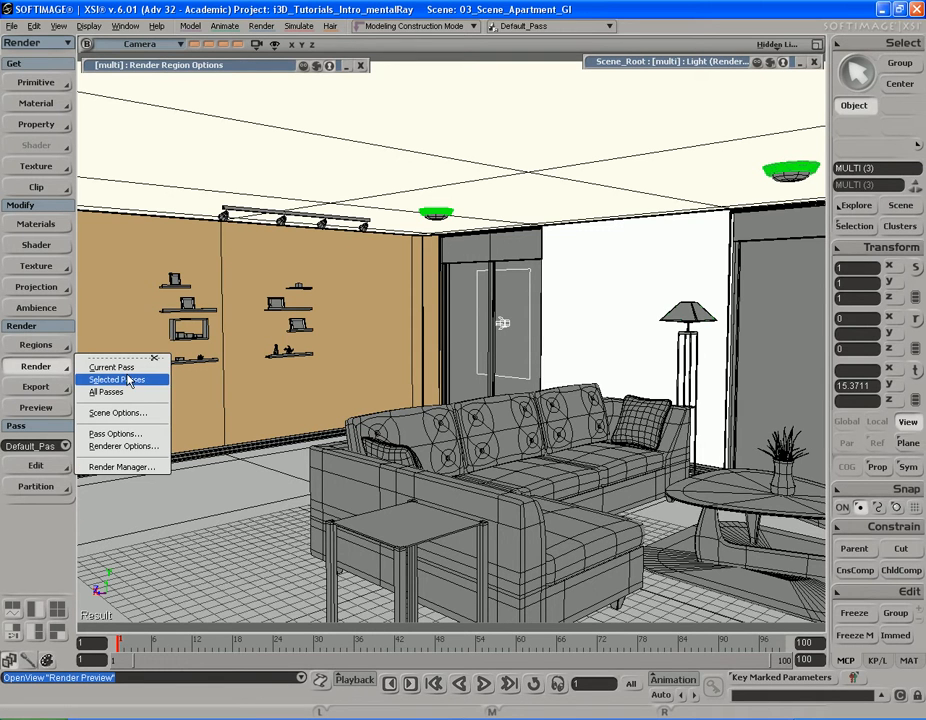
click(129, 468)
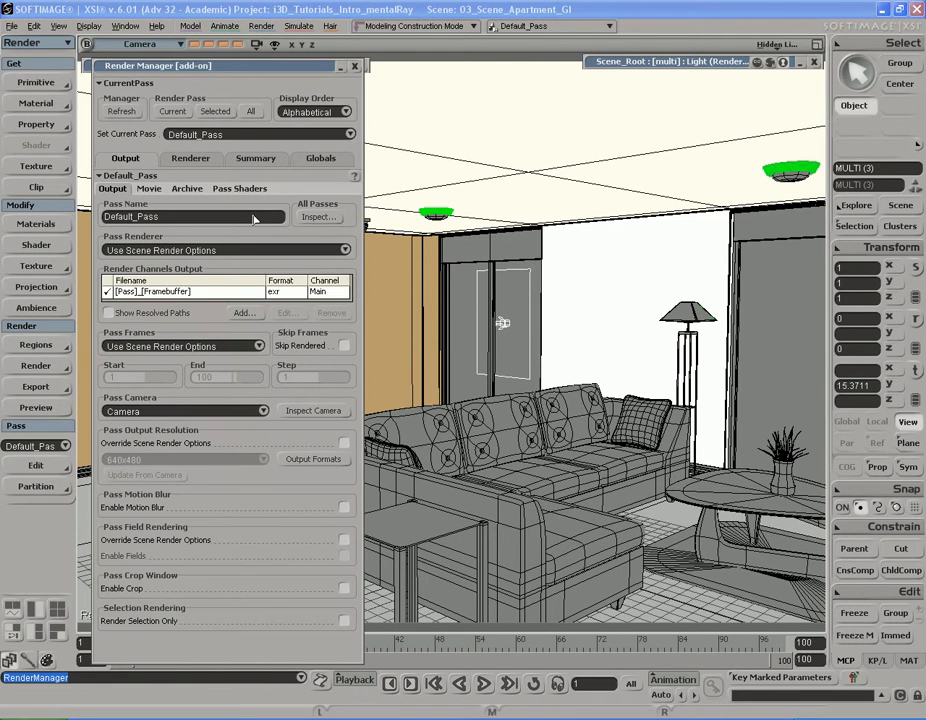
click(320, 159)
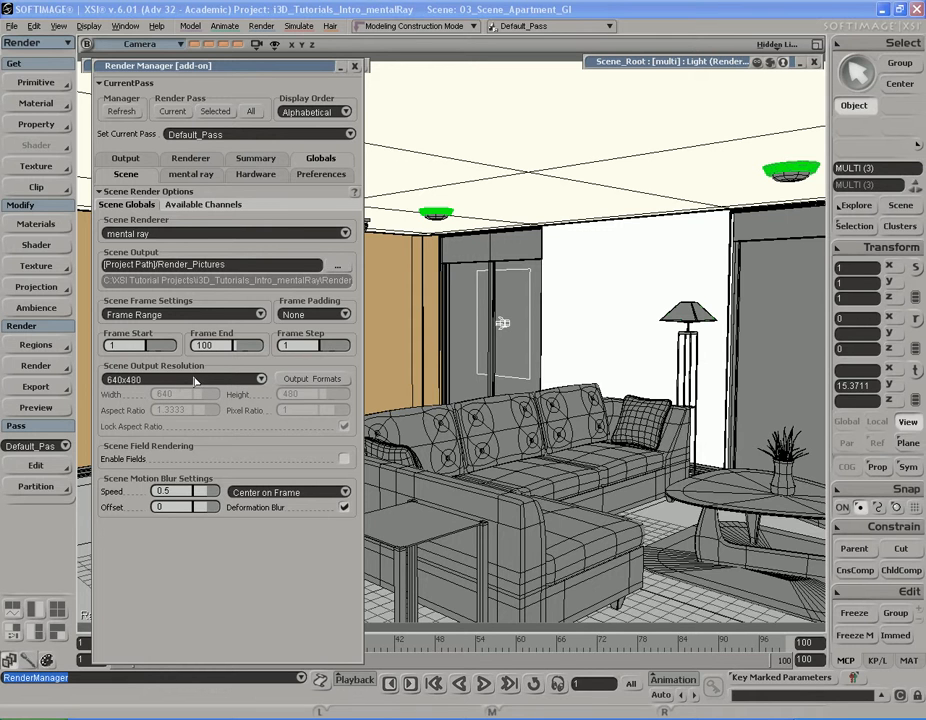
click(312, 379)
drag(238, 134, 556, 96)
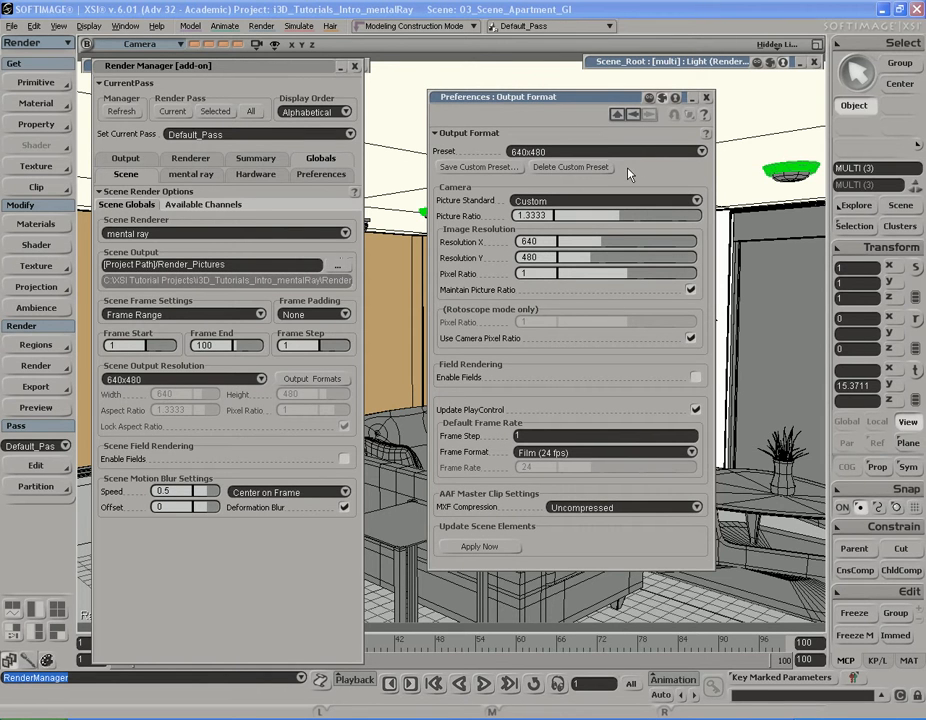
click(261, 380)
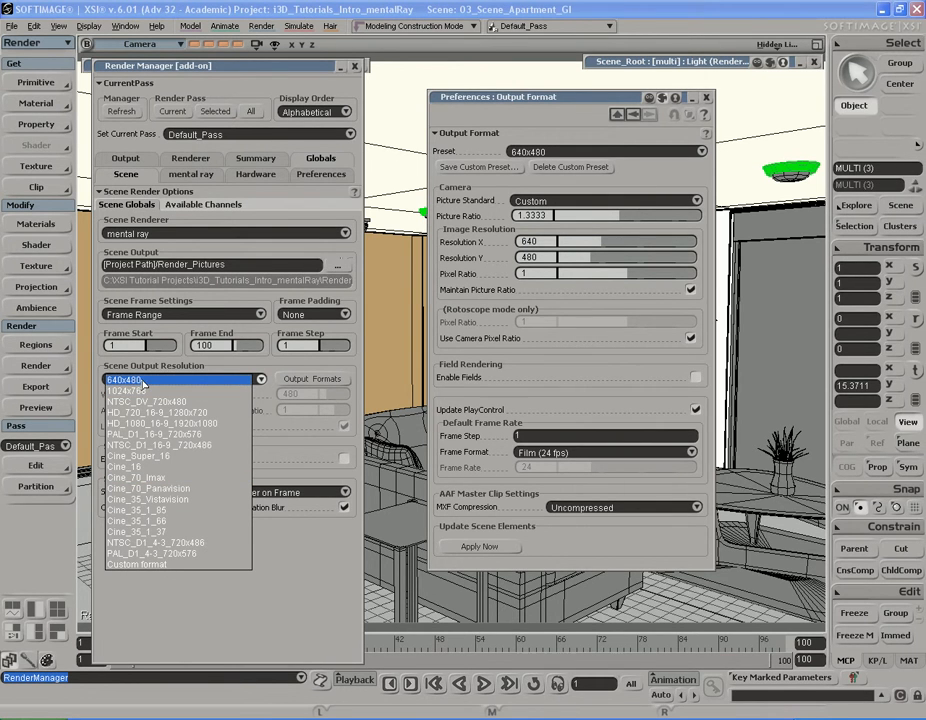
click(144, 381)
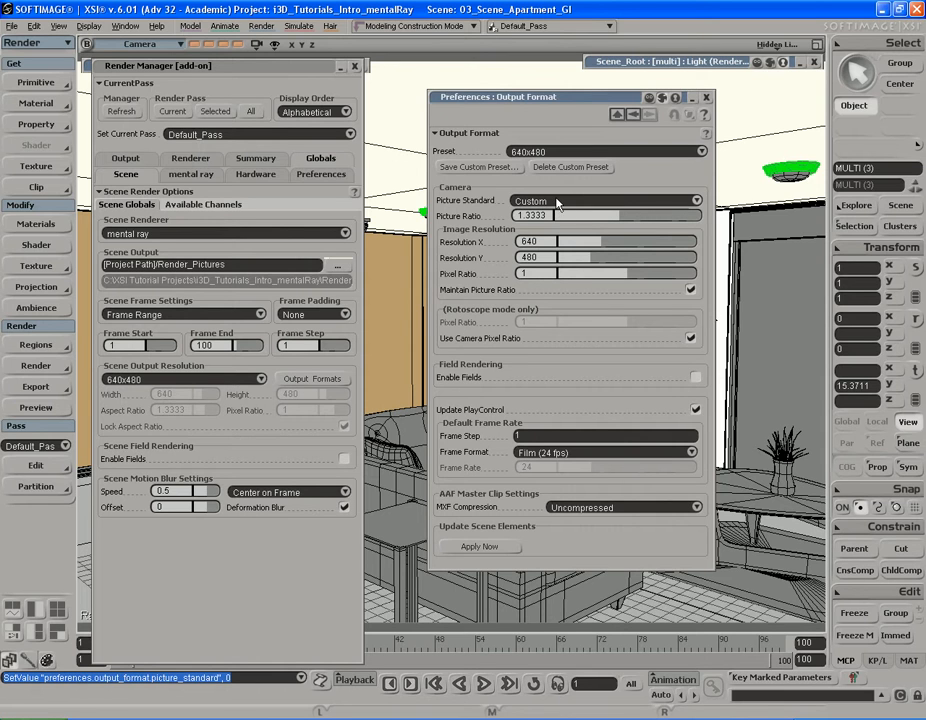
Set the output format's X resolution to 800 with the picture ratio maintained, and switch the preset to Custom.
click(530, 242)
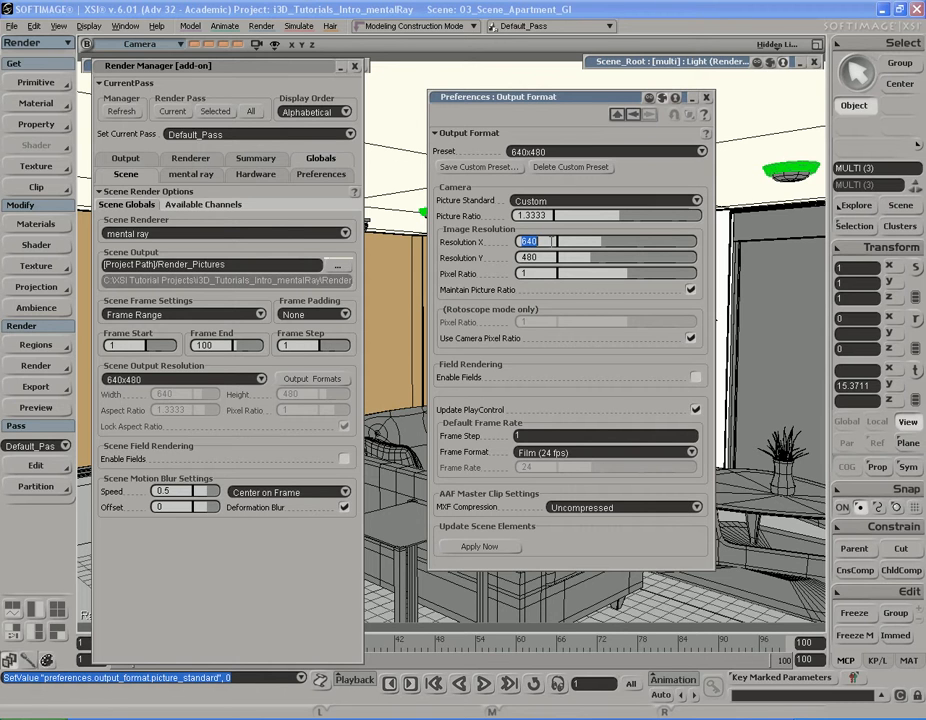
text(800)
key(Tab)
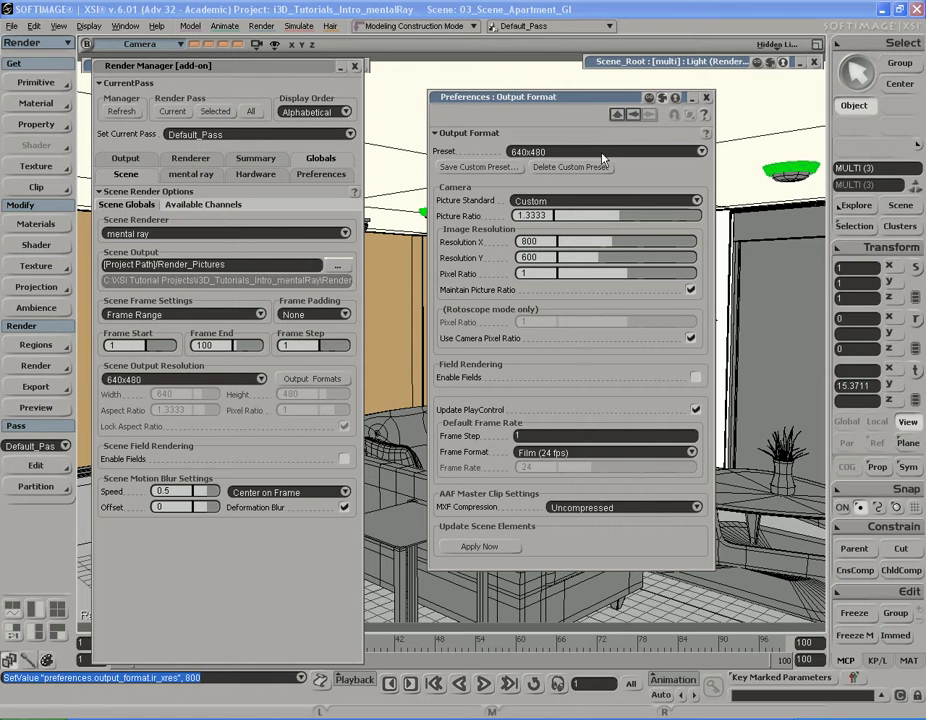
click(560, 151)
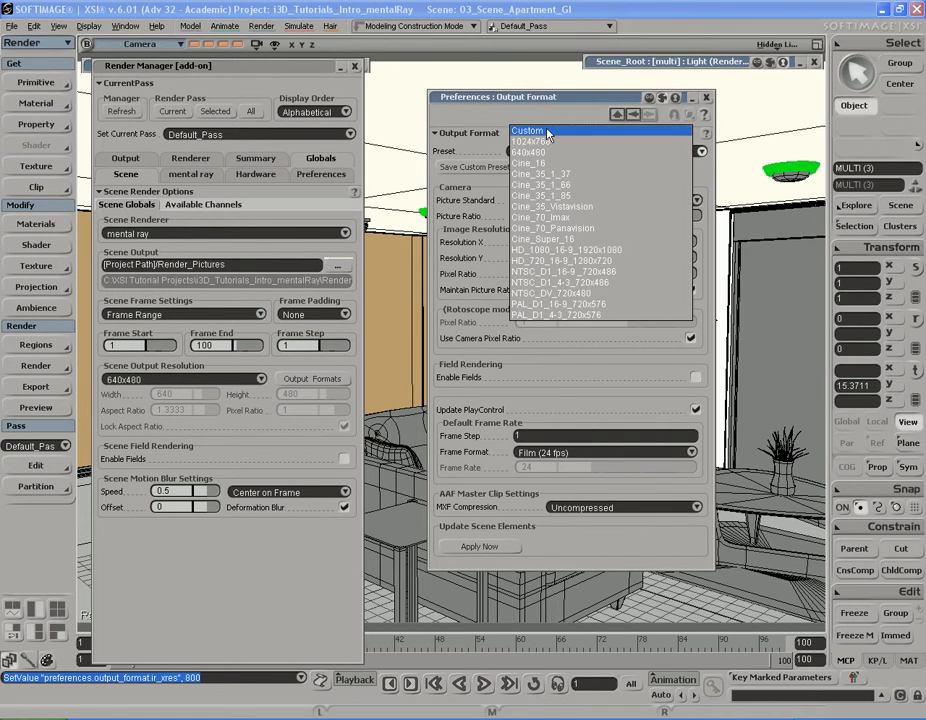
click(547, 132)
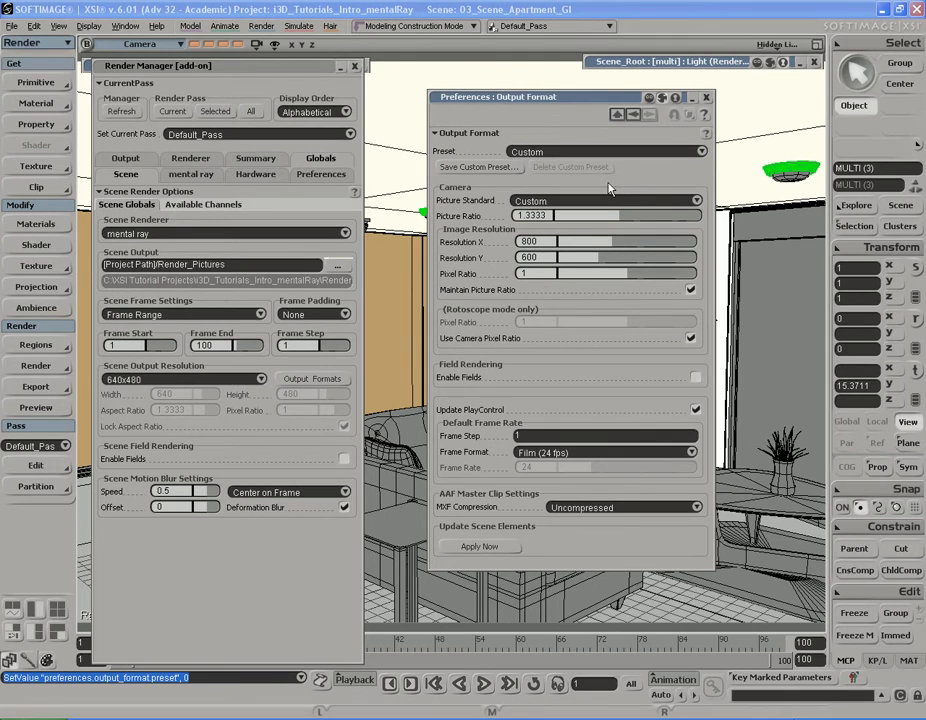
Save the output format as a custom preset named 800x600 and close the output format preferences.
click(485, 167)
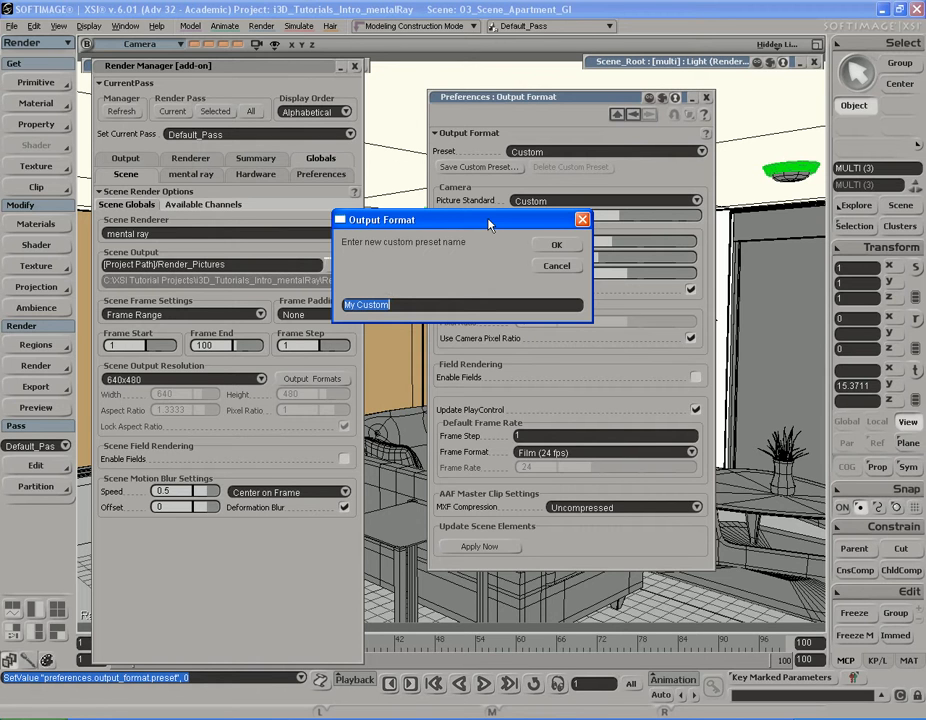
text(800x600)
key(Return)
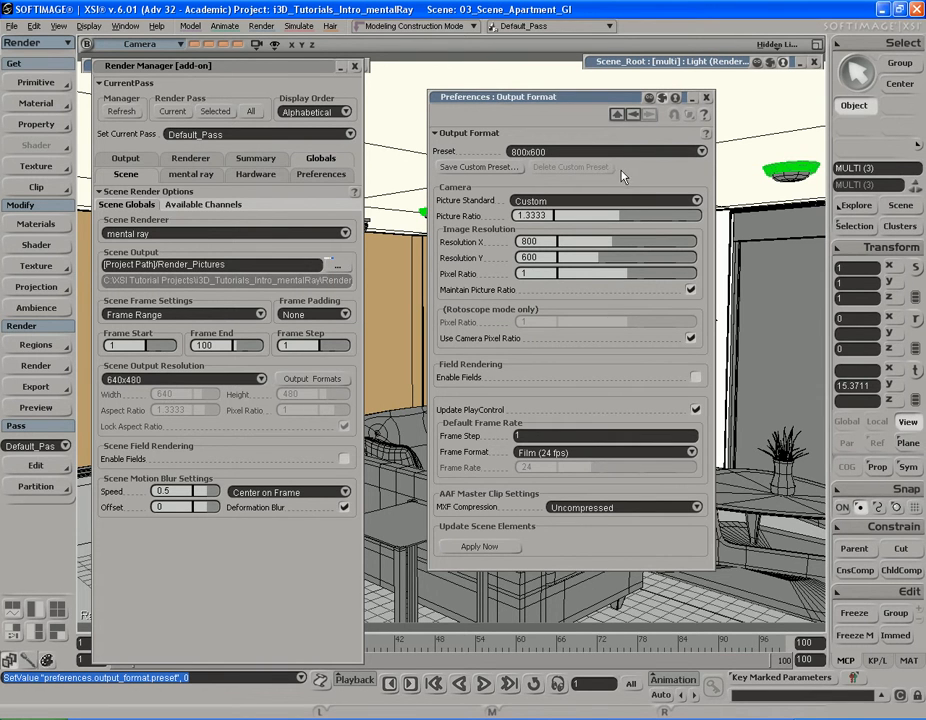
click(706, 98)
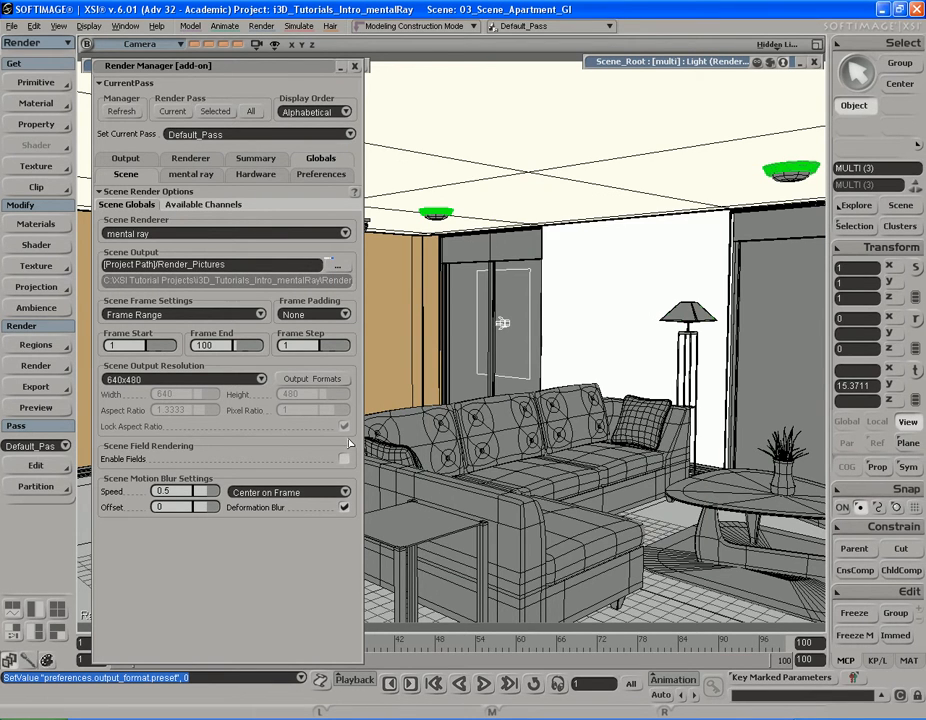
Check the scene output resolution presets, keep 640x480 selected, and close the Render Manager.
click(181, 381)
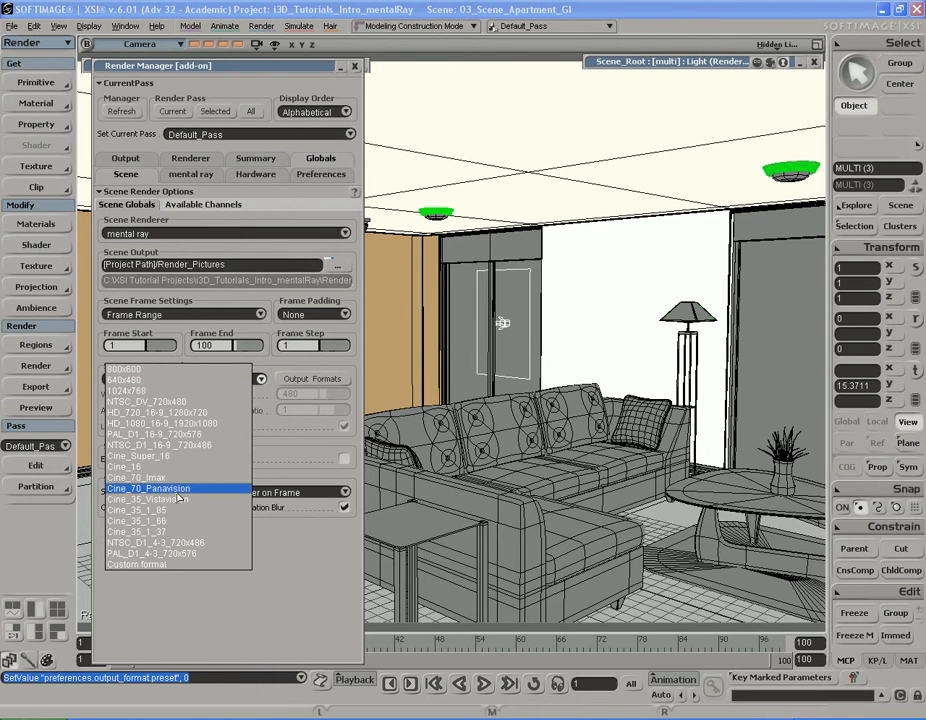
click(185, 381)
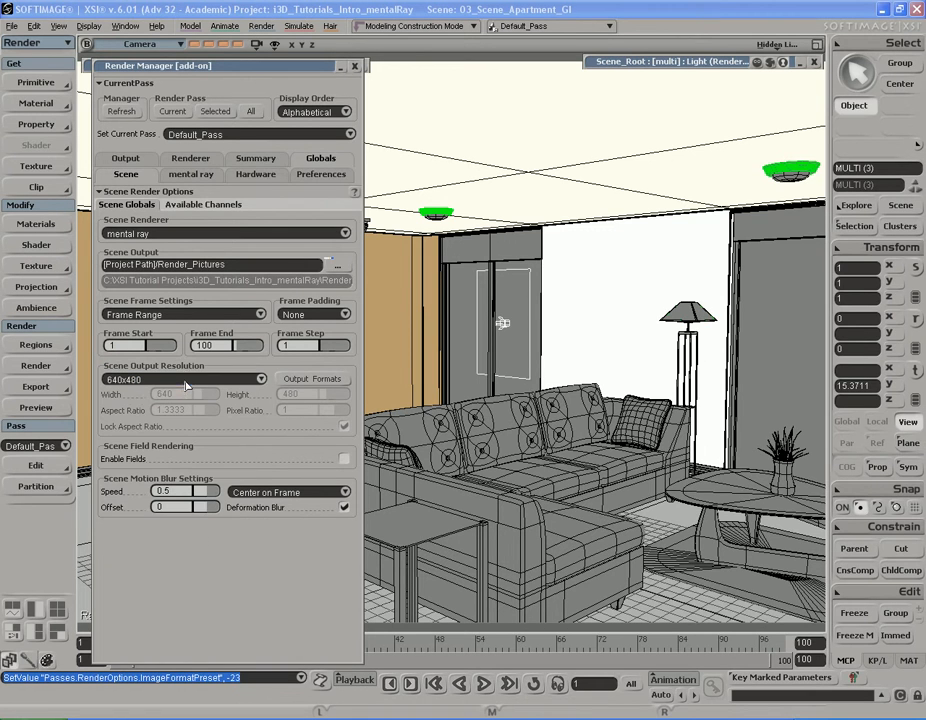
click(252, 380)
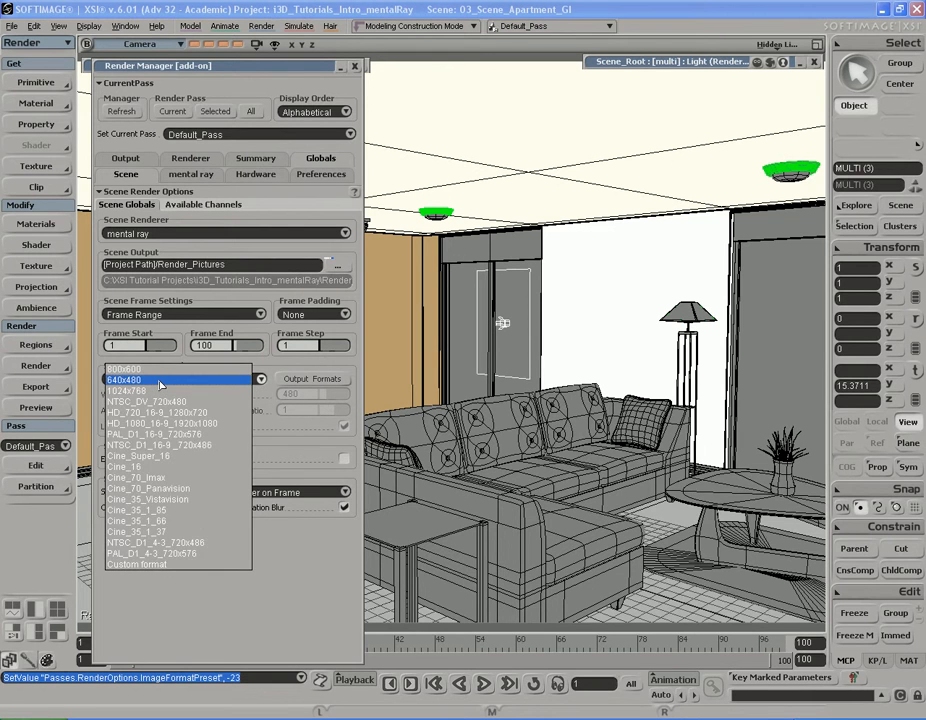
click(160, 382)
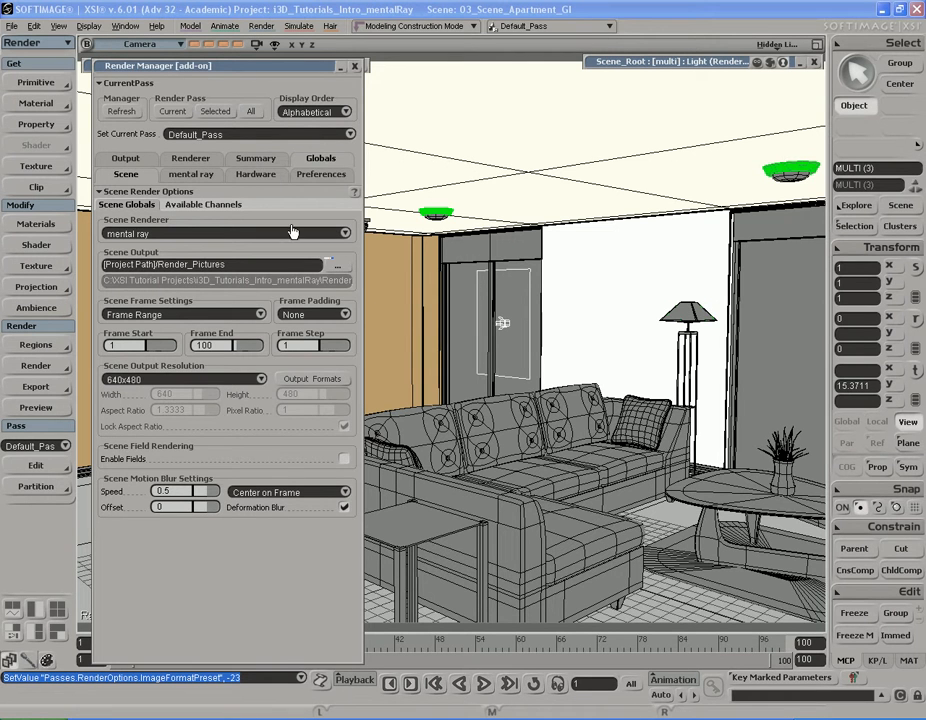
click(354, 66)
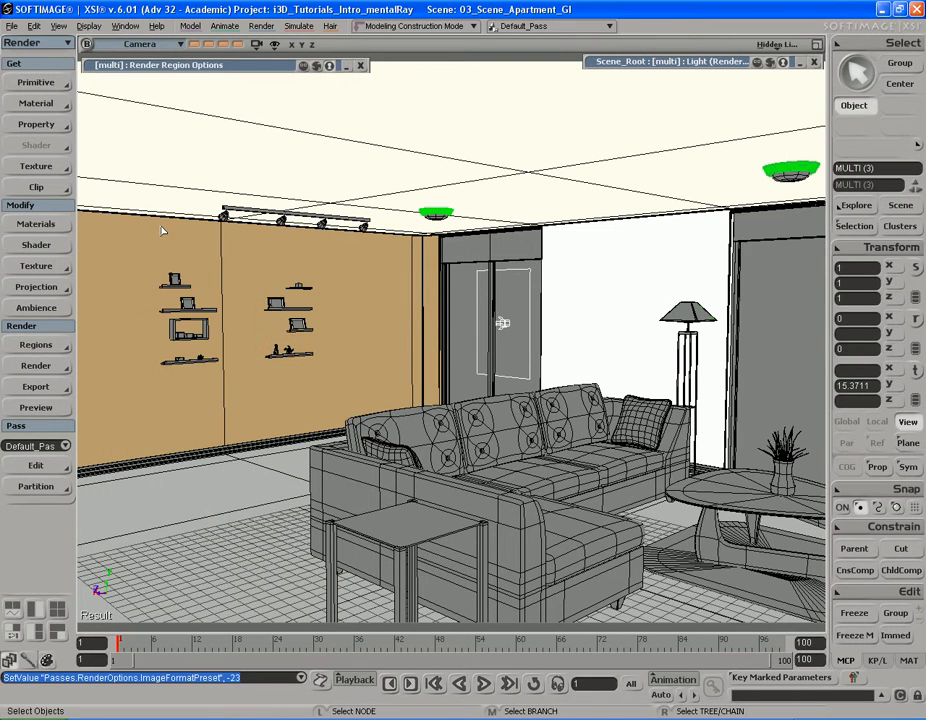
Render a 640x480 preview of the interior using the Viewport B region options and close the preview window.
click(64, 412)
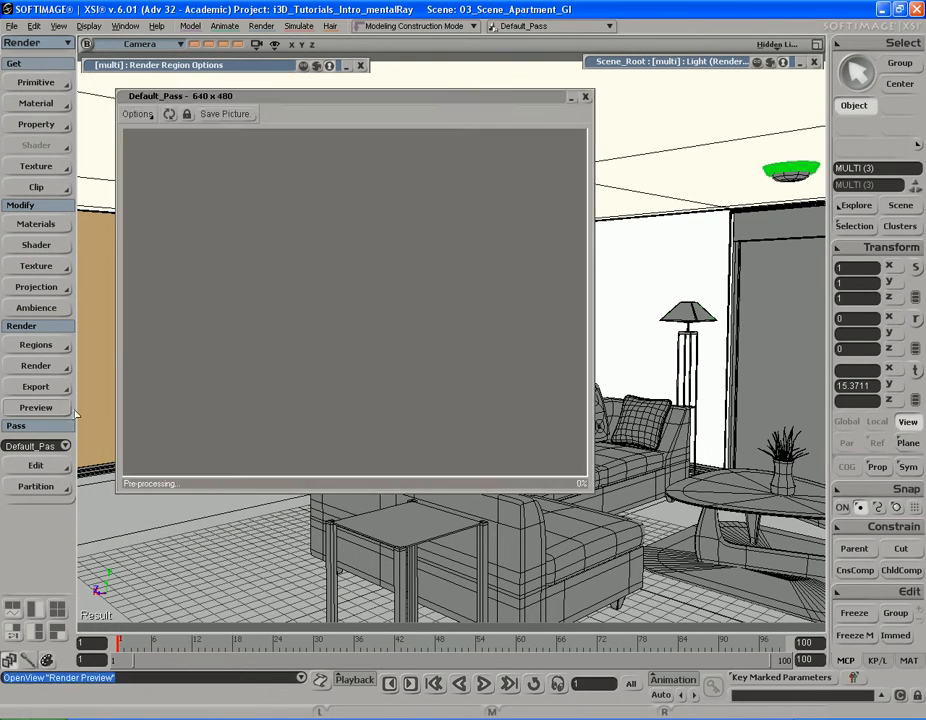
click(148, 116)
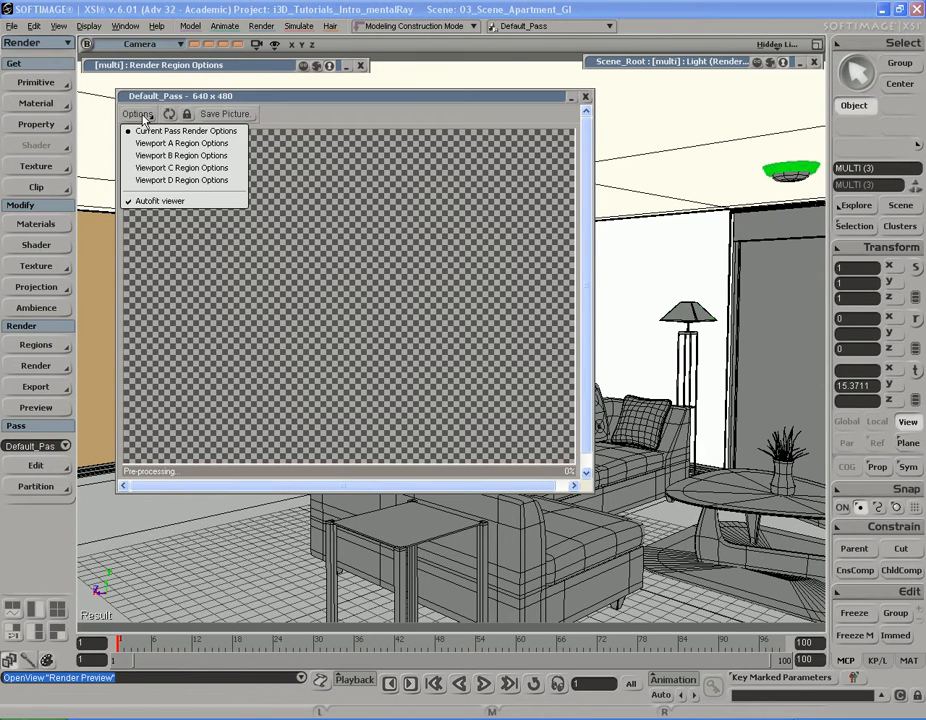
click(170, 157)
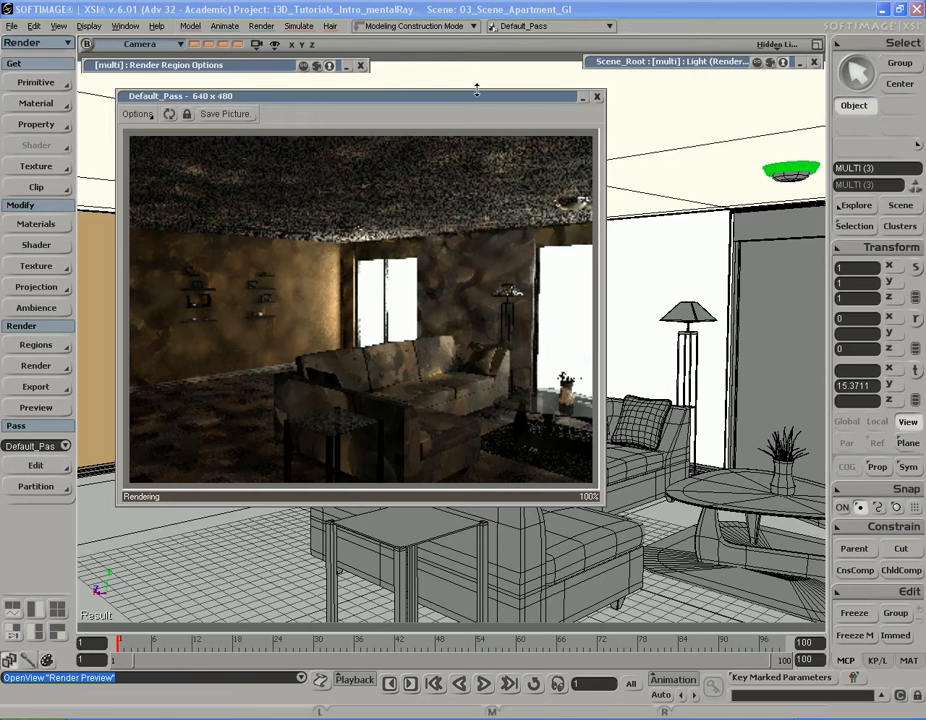
click(597, 98)
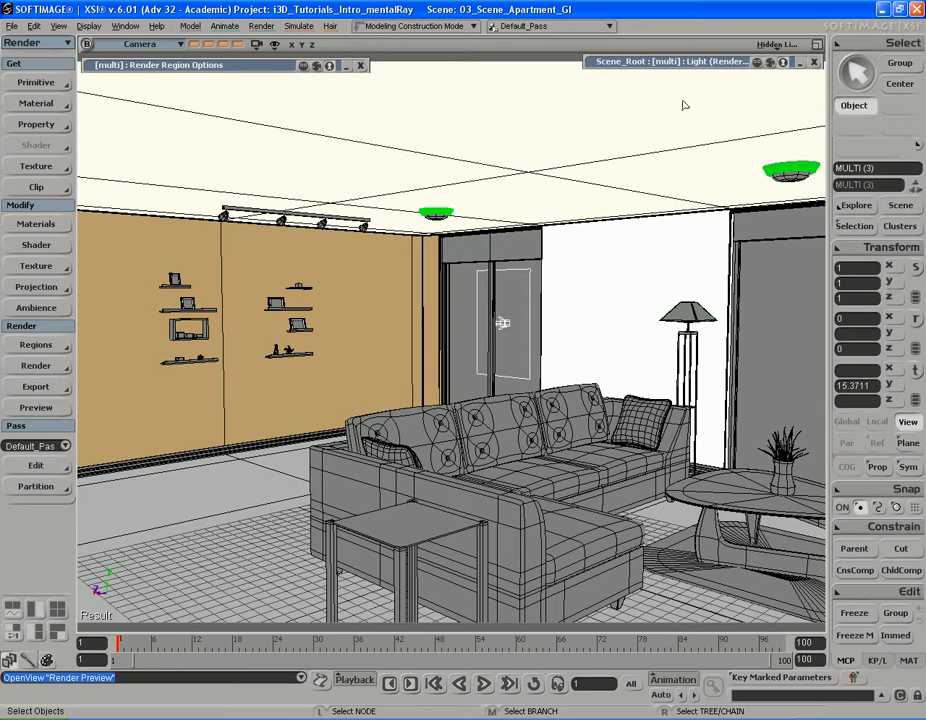
Expand the spot lights' shared properties and set their soft_light colour to pale blue (R 0.890, G 0.976, B 1.000).
click(682, 62)
double_click(682, 62)
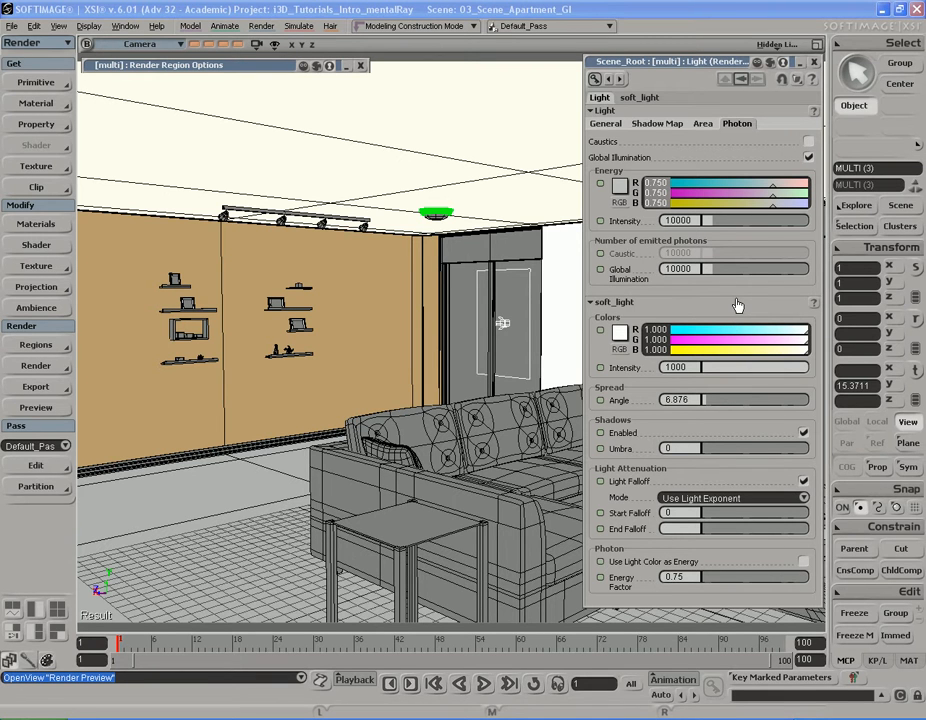
click(620, 332)
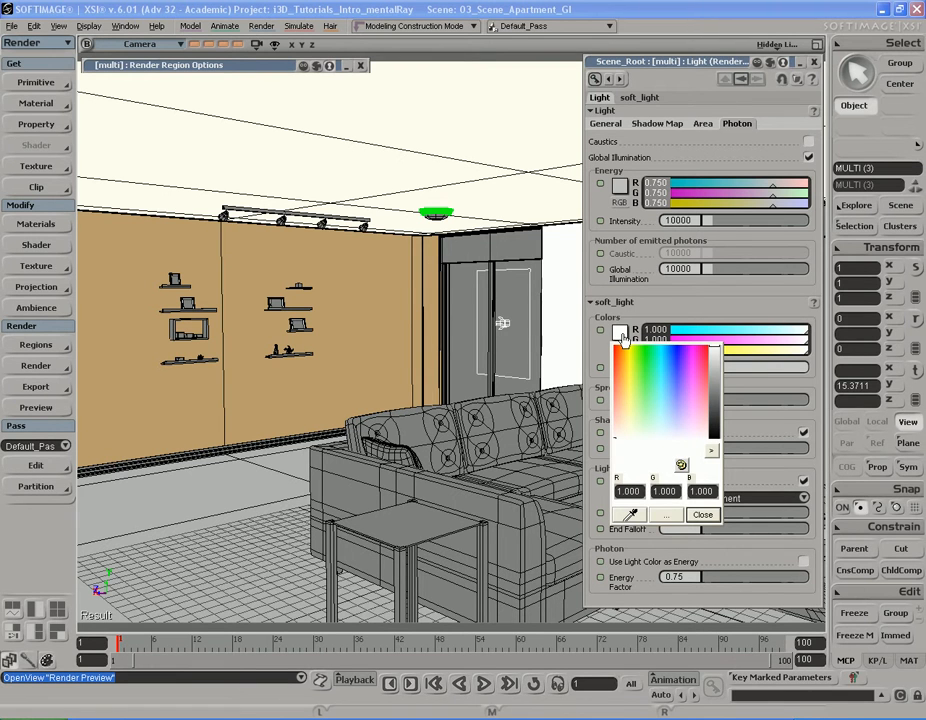
click(665, 437)
click(665, 433)
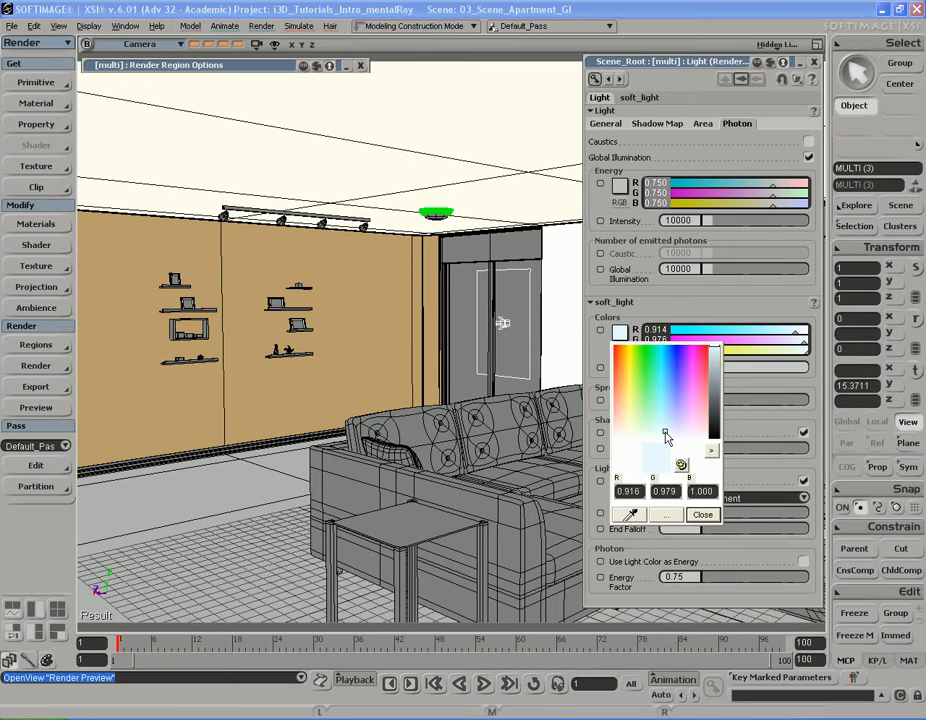
click(664, 432)
click(703, 514)
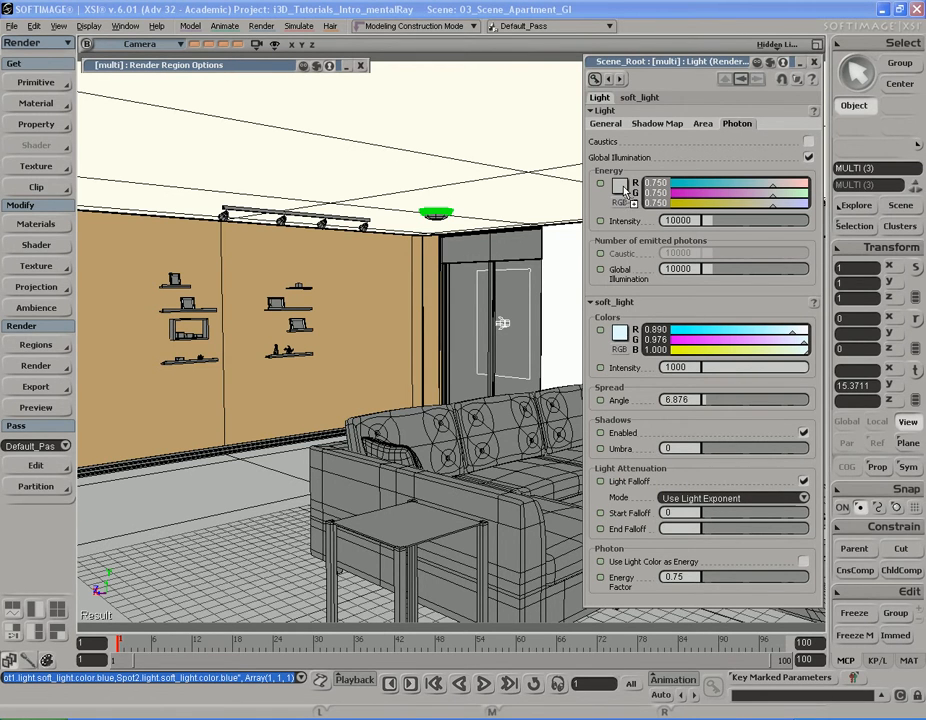
Copy the pale blue light colour to the photon energy colour, set emitted global illumination photons to 100000, and collapse the light properties.
drag(625, 190, 624, 190)
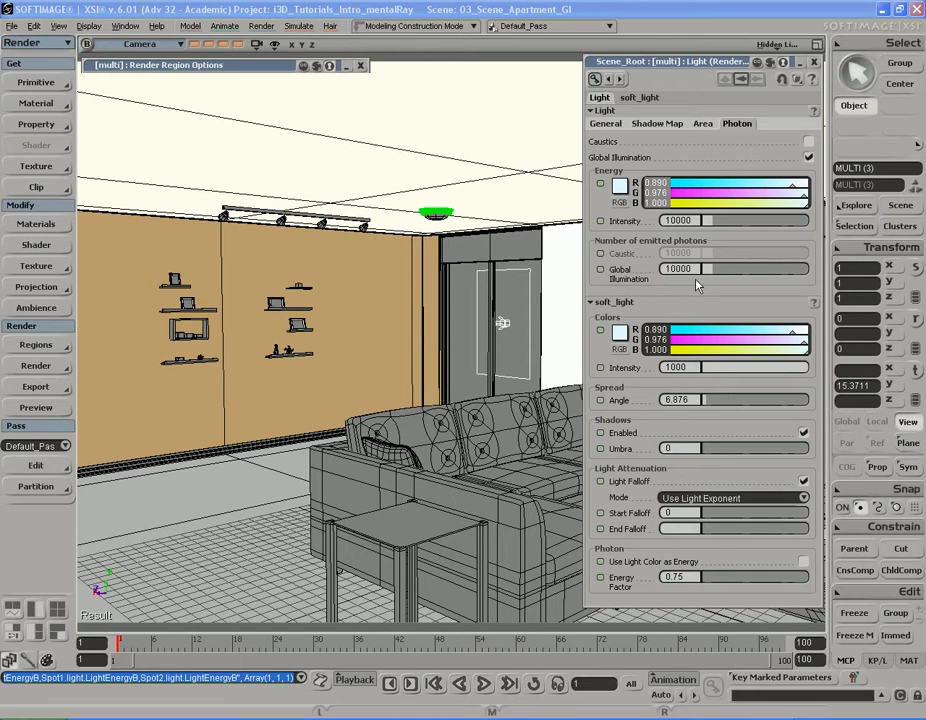
drag(713, 267, 815, 279)
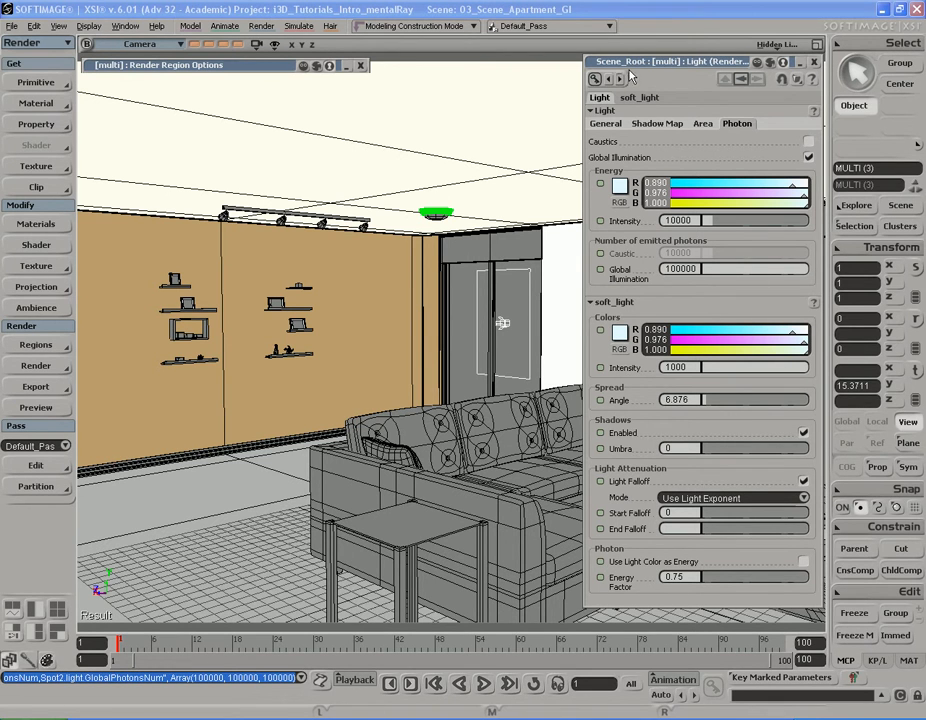
double_click(629, 65)
Render another preview with the Viewport B region options to check the bluish light and higher photon count, then close it.
click(36, 407)
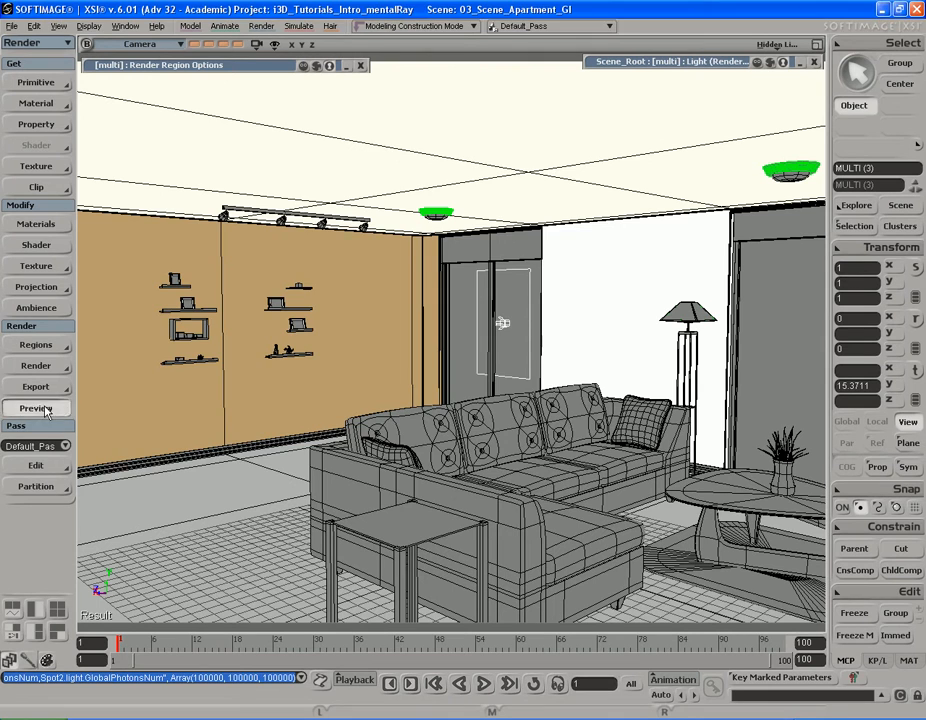
click(137, 114)
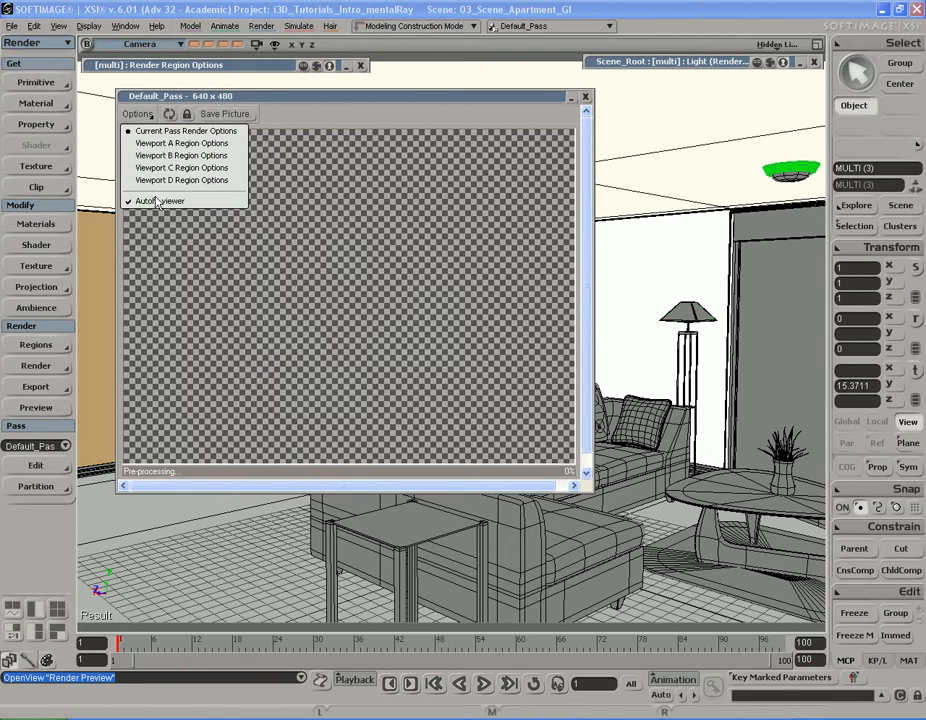
click(171, 156)
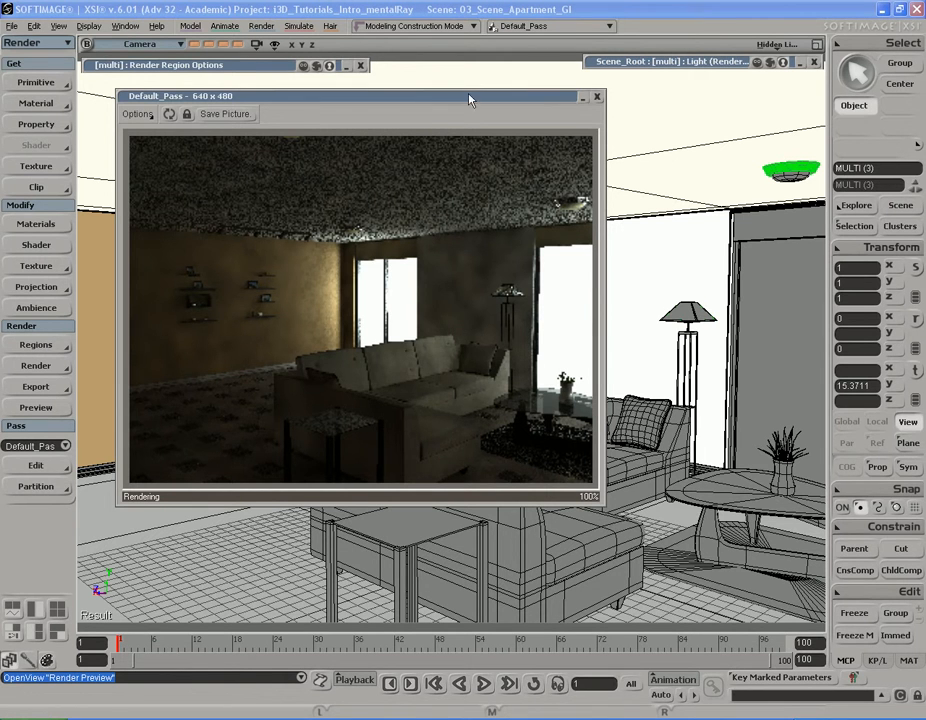
drag(470, 101, 483, 117)
click(611, 114)
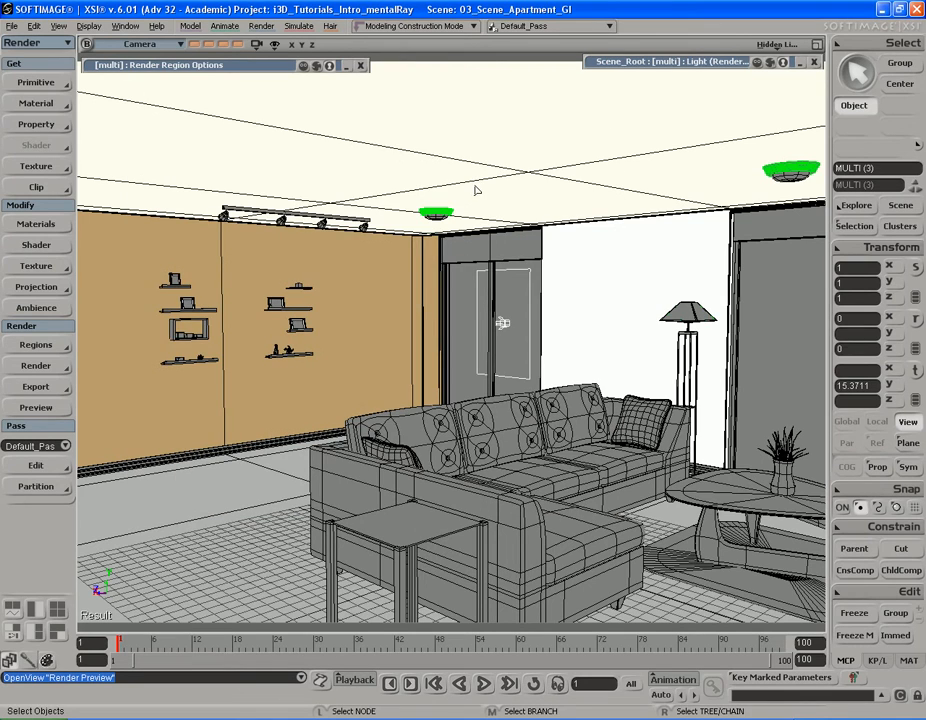
Add an infinite light to the scene and close its property page.
key(s)
right_drag(553, 351, 498, 310)
middle_drag(770, 312, 626, 296)
right_drag(626, 296, 624, 288)
drag(624, 288, 635, 273)
right_drag(635, 273, 636, 279)
middle_drag(682, 278, 623, 289)
drag(623, 289, 623, 273)
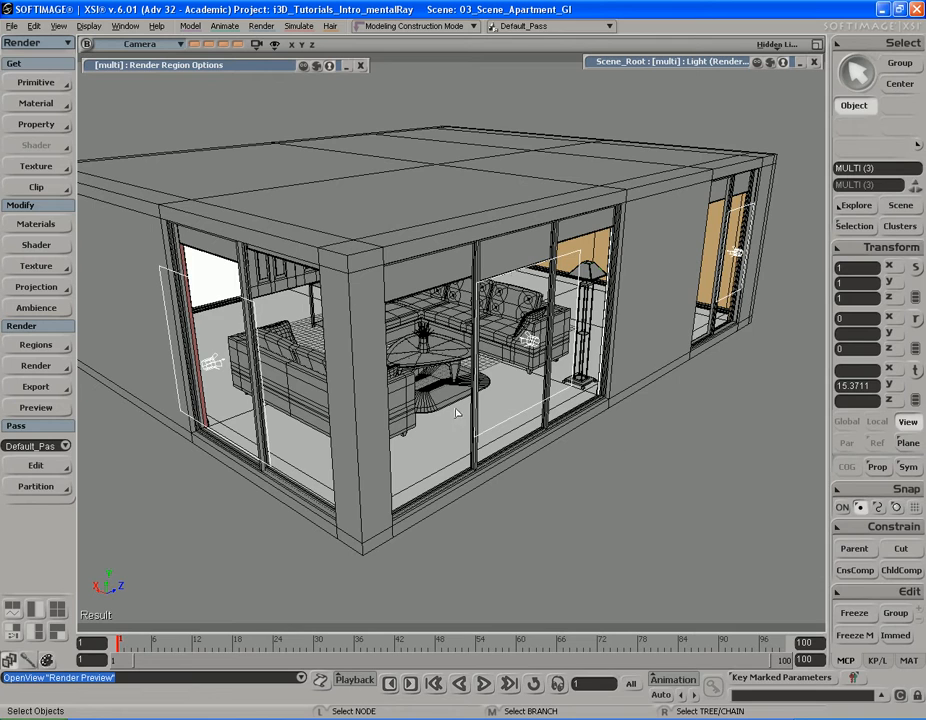
key(s)
middle_drag(556, 335, 532, 290)
drag(532, 290, 531, 305)
right_drag(531, 305, 531, 294)
middle_drag(531, 294, 525, 311)
right_drag(524, 311, 538, 300)
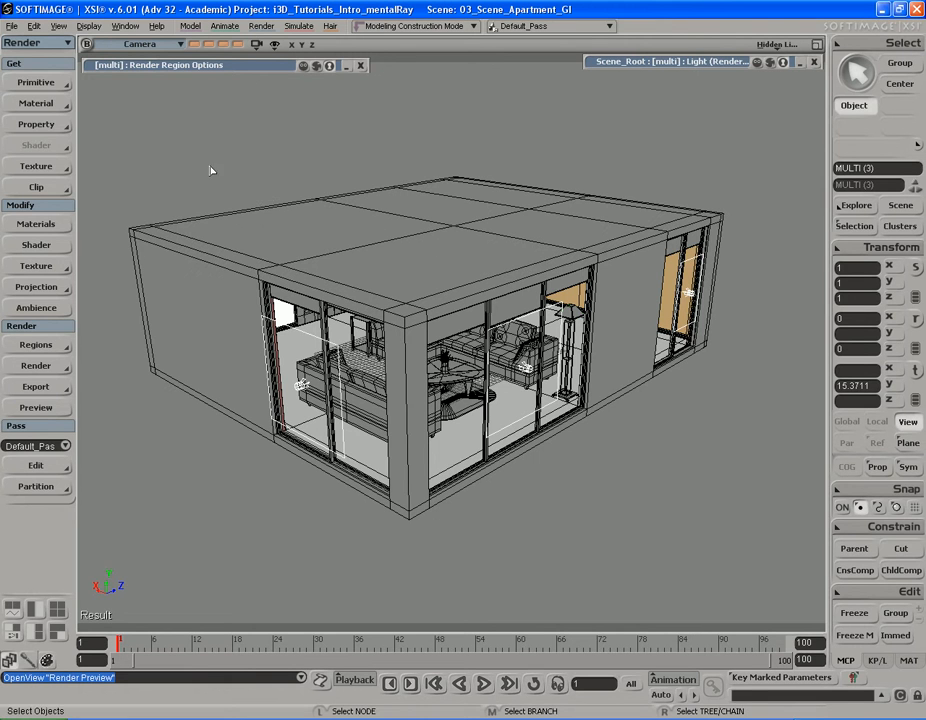
click(40, 83)
mouse_move(160, 211)
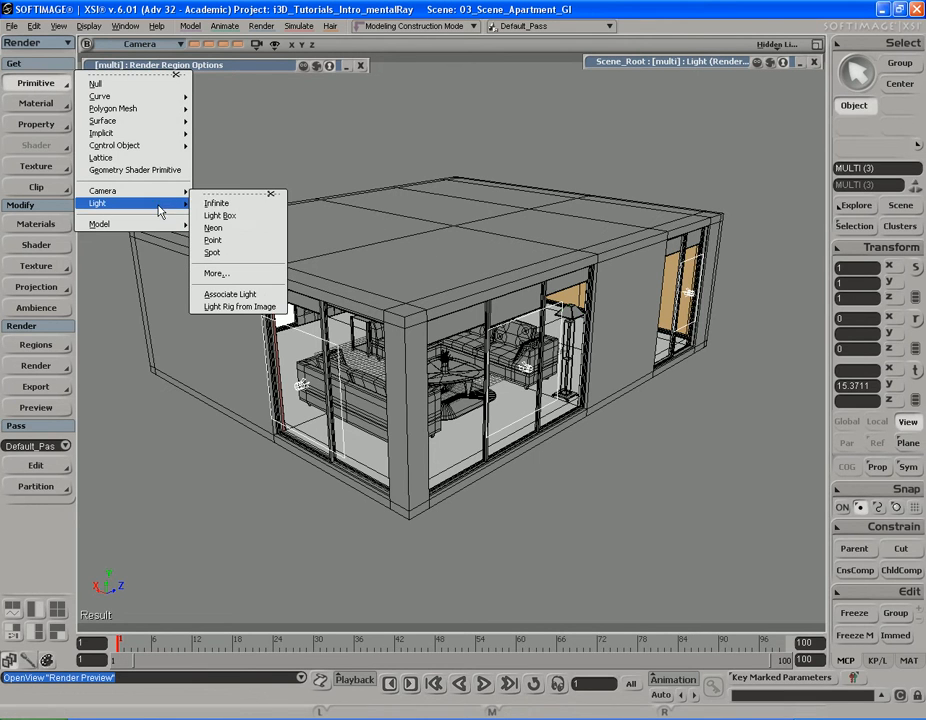
click(218, 204)
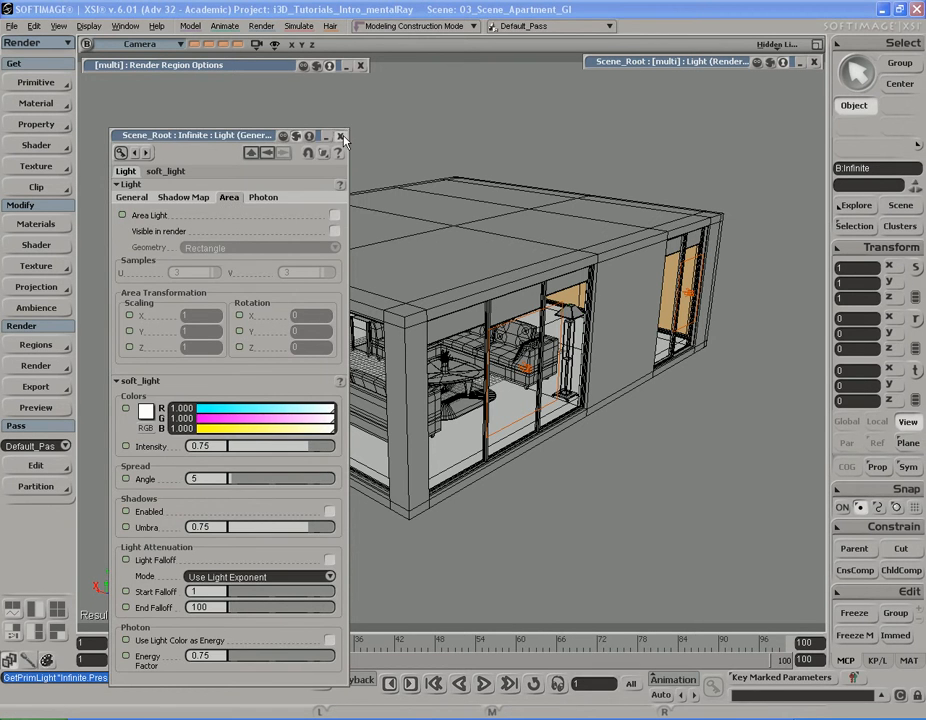
click(340, 135)
Move the infinite light straight up above the apartment's roof, to about 43.17 in Y.
key(s)
right_drag(494, 292, 452, 317)
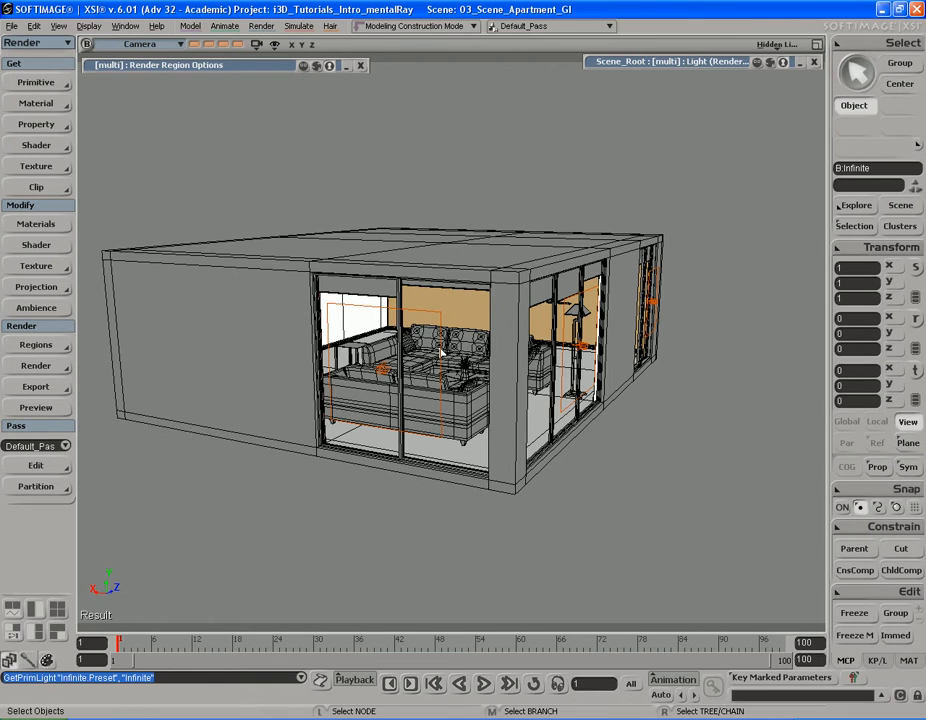
right_drag(443, 366, 437, 344)
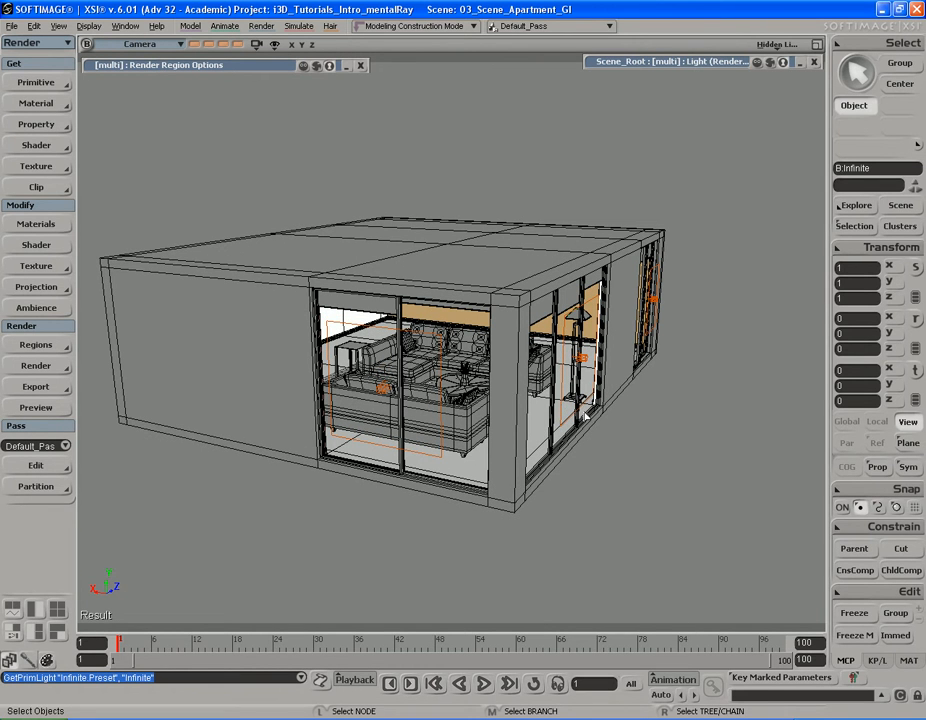
key(v)
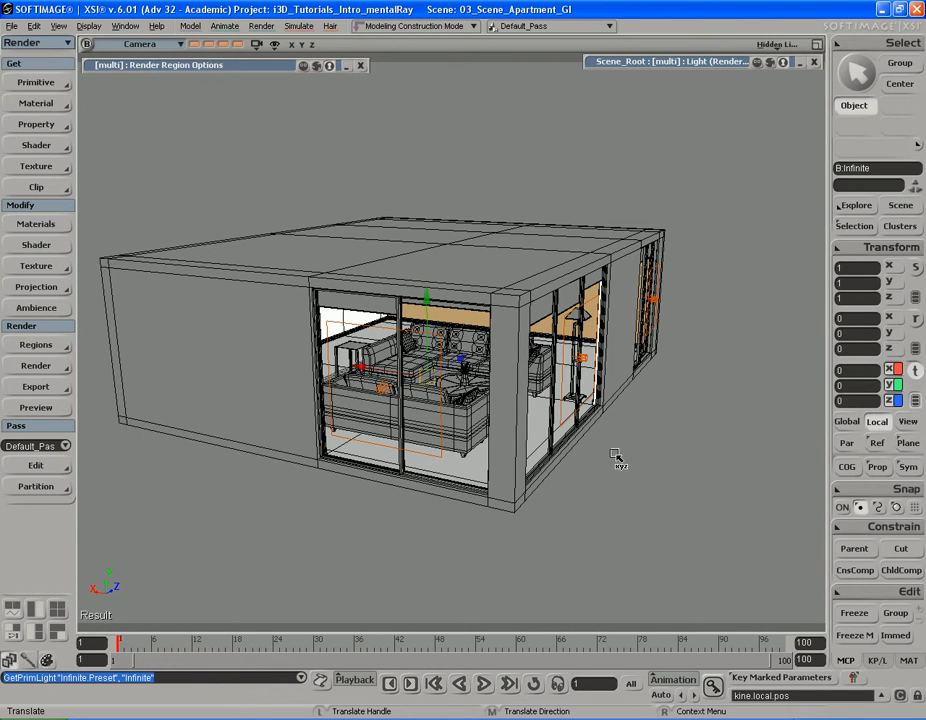
middle_drag(592, 541, 594, 342)
Rotate the infinite light to -45 degrees about its Y axis.
key(s)
drag(530, 155, 528, 240)
right_drag(528, 240, 462, 229)
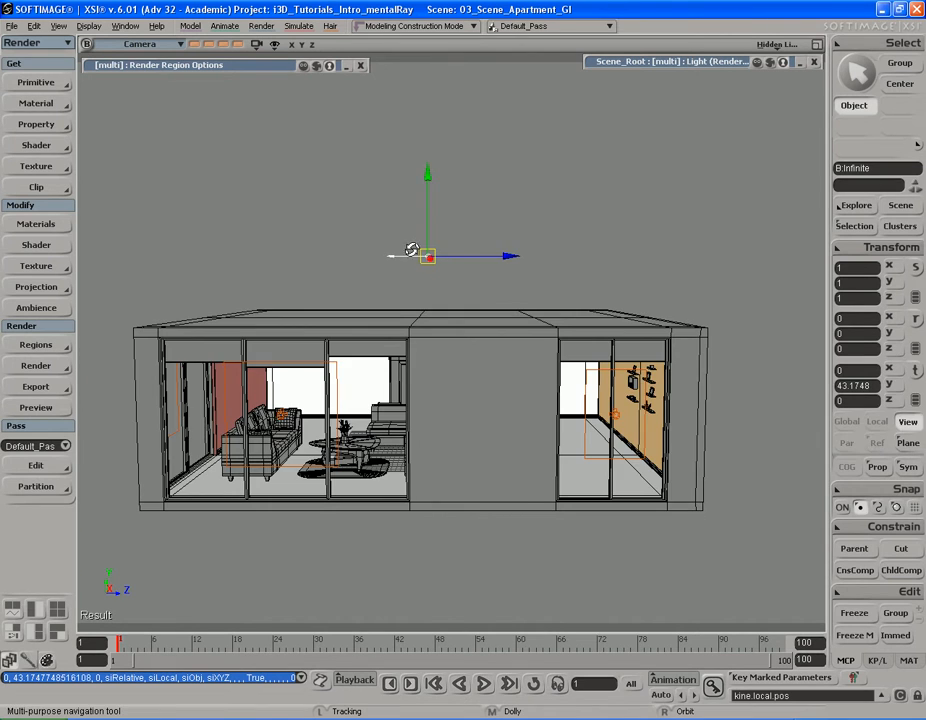
right_drag(416, 251, 490, 281)
key(v)
key(c)
drag(490, 276, 533, 316)
Scale the infinite light's icon up uniformly to about 4.7.
key(x)
drag(453, 347, 562, 343)
drag(425, 341, 481, 331)
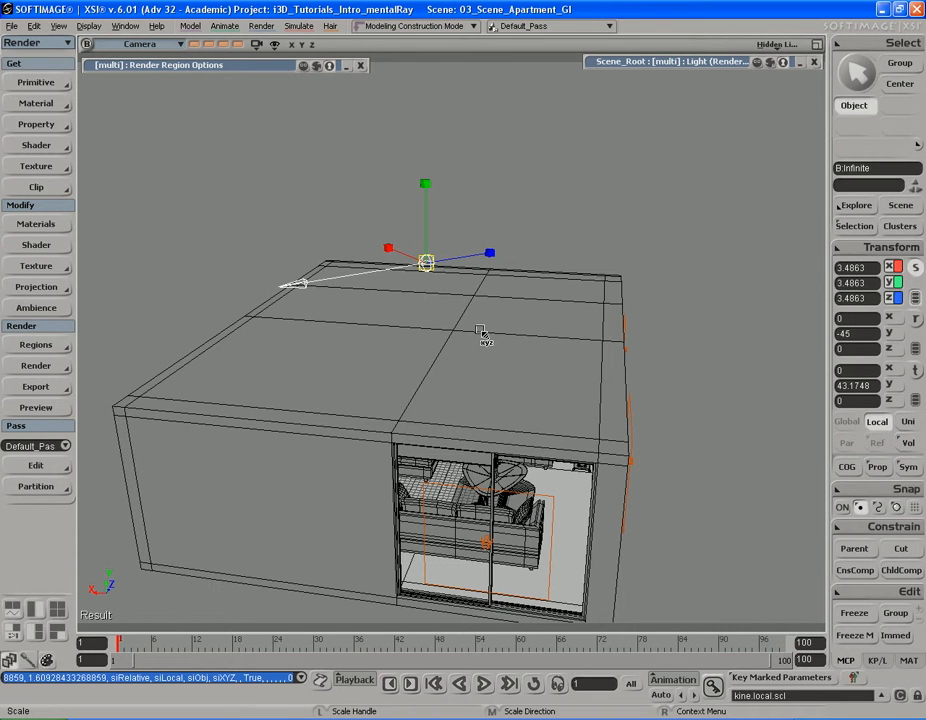
key(s)
right_drag(480, 333, 459, 271)
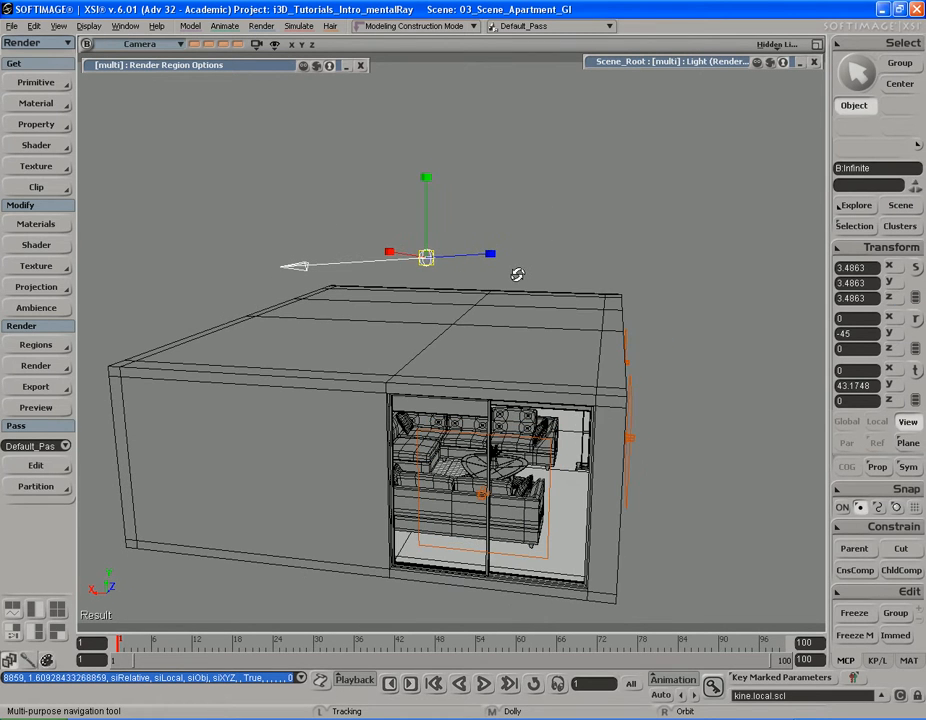
key(x)
drag(414, 316, 449, 312)
key(s)
right_drag(498, 236, 499, 253)
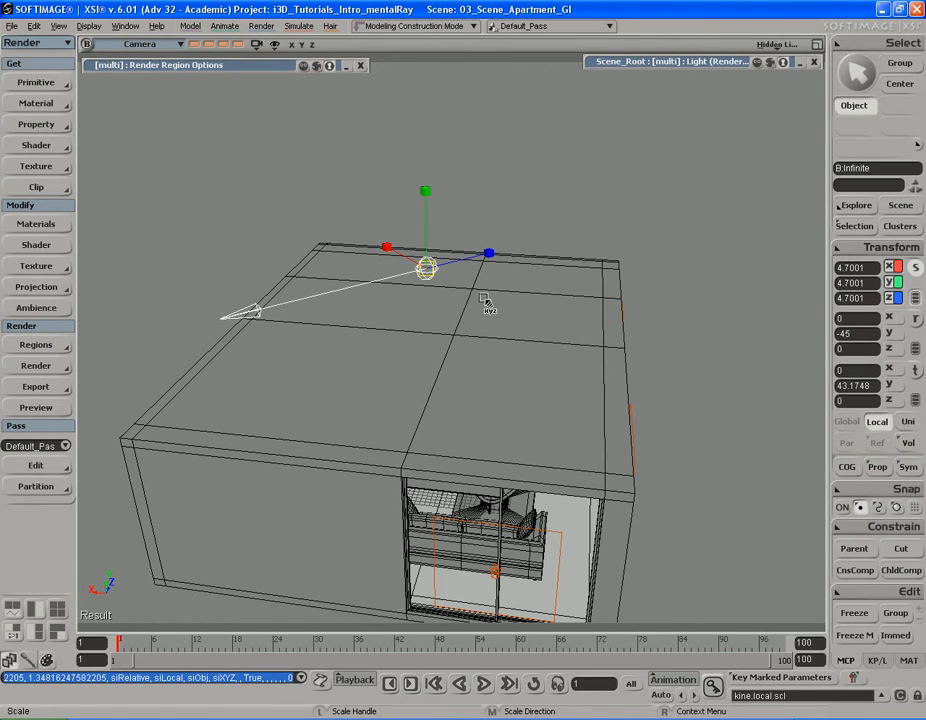
Rotate the infinite light to -135 degrees in Y and -60 degrees in Z so it points down toward the apartment.
key(c)
key(s)
right_drag(487, 293, 502, 348)
drag(486, 370, 382, 378)
key(s)
right_drag(473, 358, 455, 277)
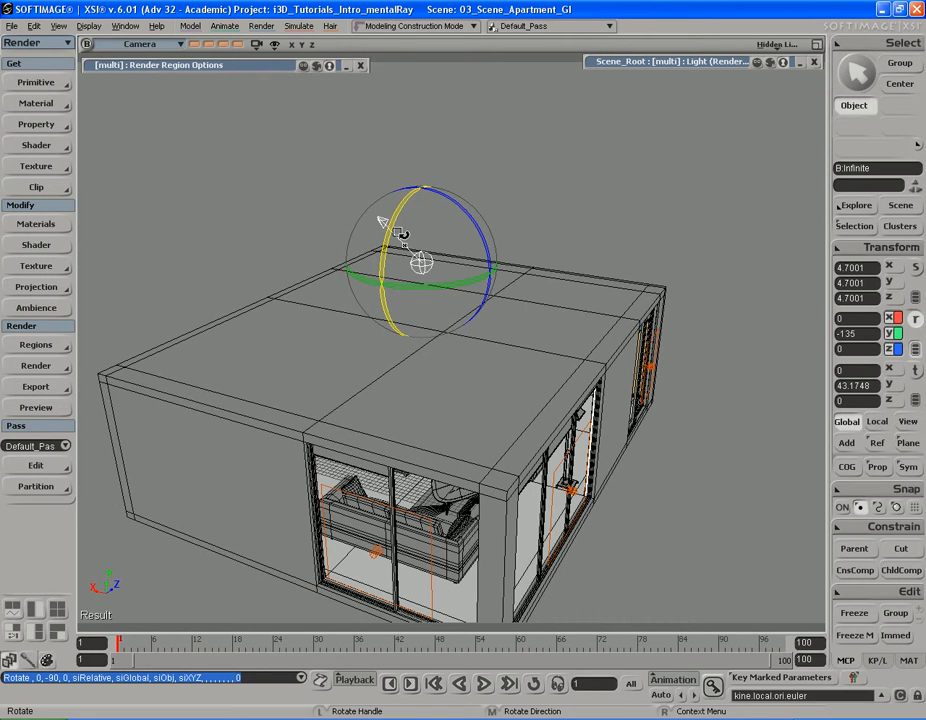
drag(480, 230, 453, 184)
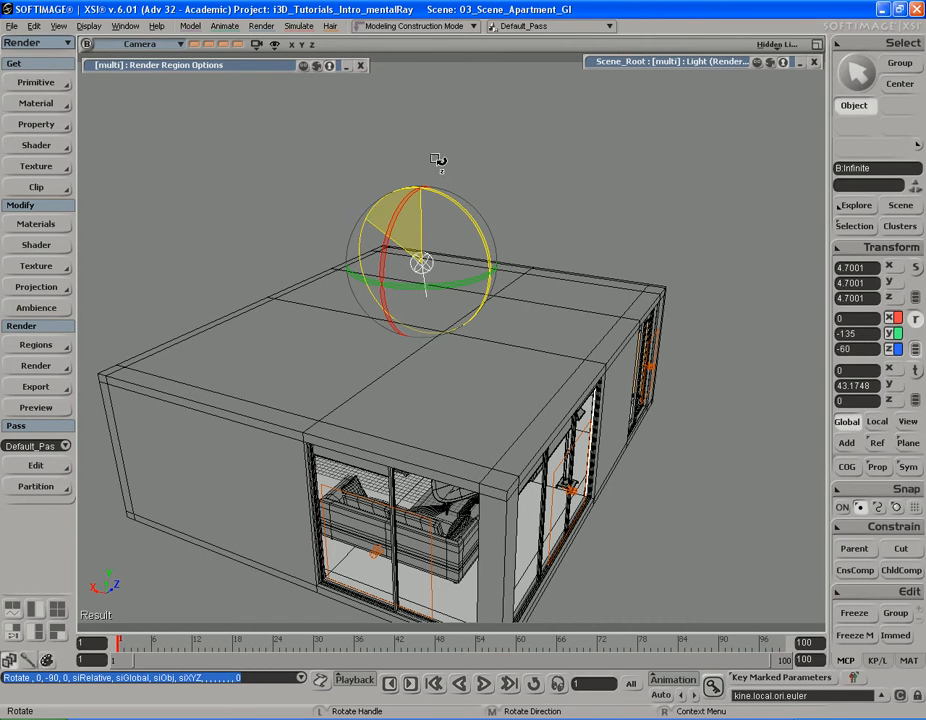
Fine-tune the infinite light's direction with a free rotation to about X -22.66, Y -114.50, Z -59.23.
right_drag(440, 170, 421, 272)
drag(421, 270, 422, 221)
key(s)
right_drag(422, 221, 490, 131)
key(c)
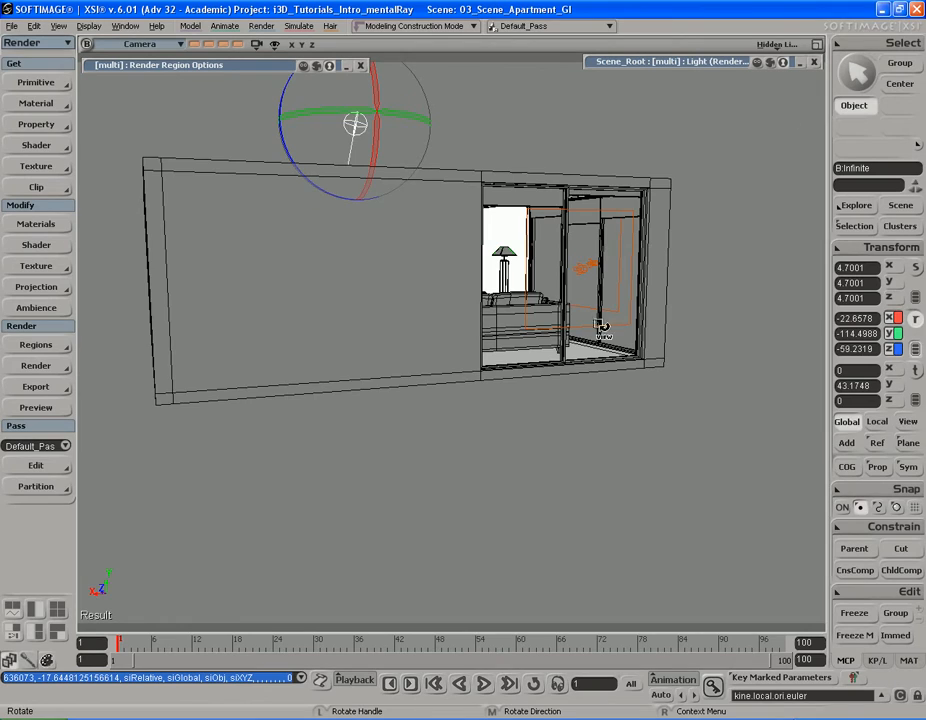
Draw a render region over the patterned floor and lower frame of the large living room window.
key(s)
right_drag(626, 192, 549, 261)
drag(470, 305, 529, 273)
key(space)
key(s)
right_drag(668, 285, 527, 298)
middle_drag(527, 298, 279, 371)
key(space)
key(q)
drag(170, 310, 710, 487)
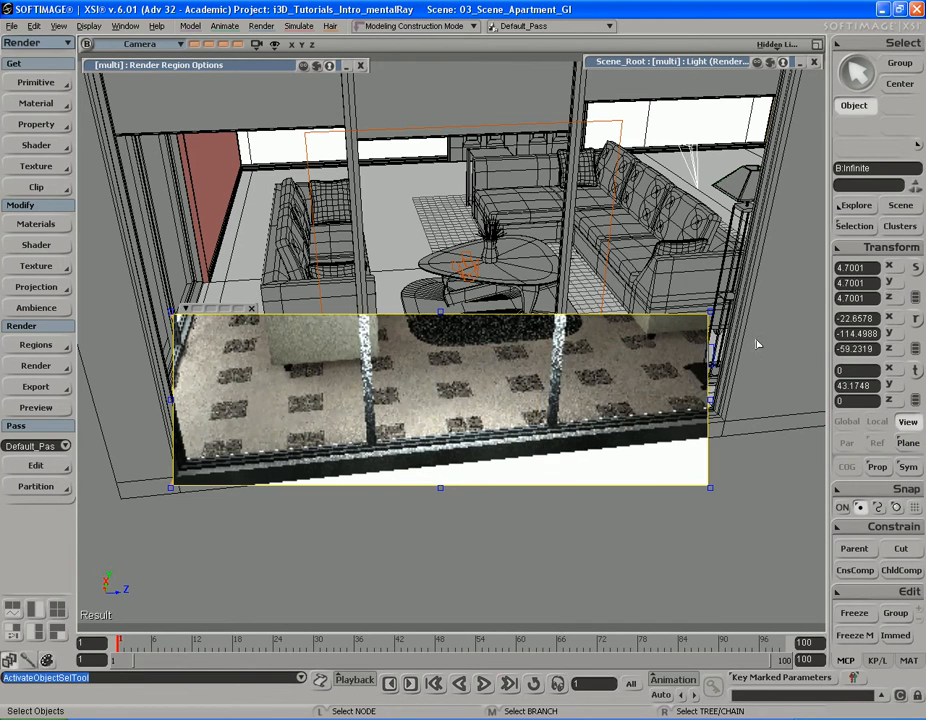
Open the infinite light's general properties, enable its shadows, and set the umbra to 0.
key(Return)
mouse_move(237, 149)
mouse_down()
mouse_move(429, 147)
mouse_move(647, 109)
mouse_up()
click(548, 161)
click(742, 412)
mouse_move(724, 426)
mouse_down()
mouse_move(618, 429)
mouse_move(572, 416)
mouse_up()
Tint the infinite light pale yellow (R 0.988, G 1.000, B 0.890) and set its intensity to 3.
click(560, 310)
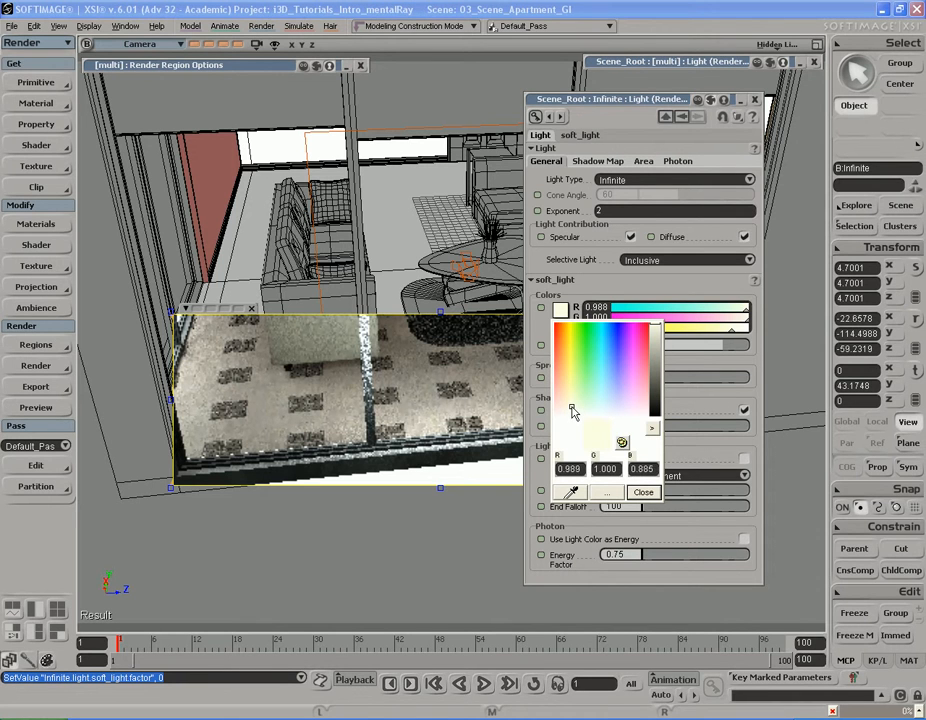
click(638, 493)
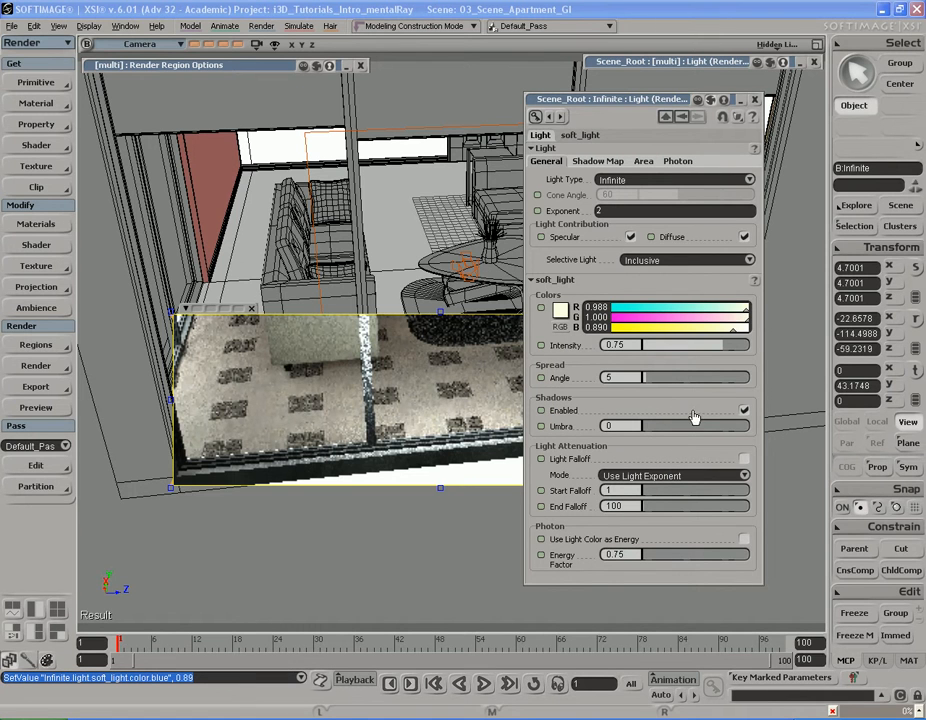
click(640, 345)
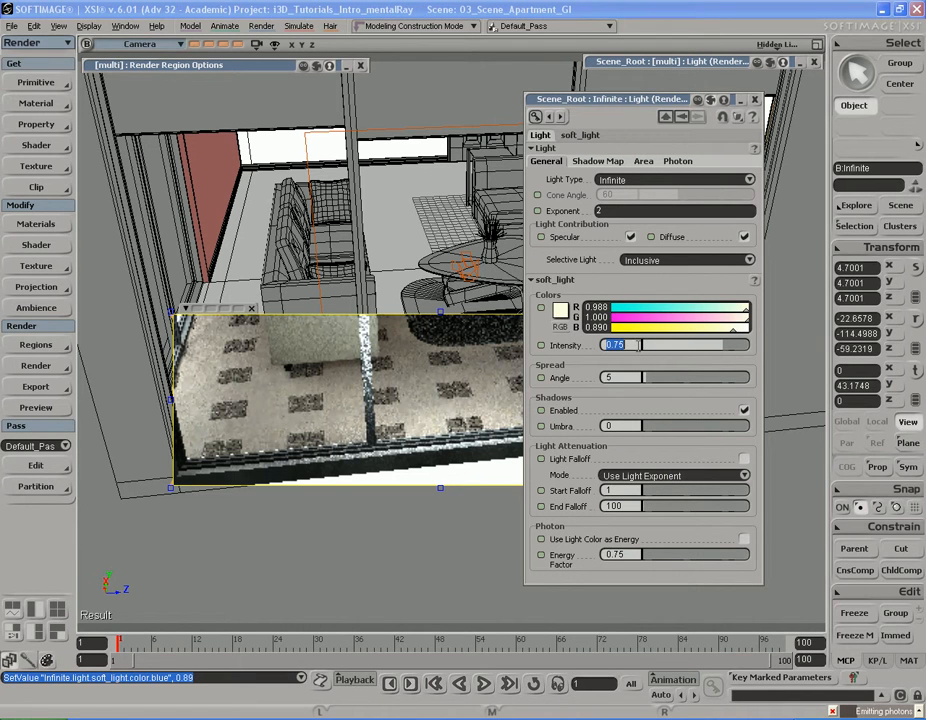
text(3)
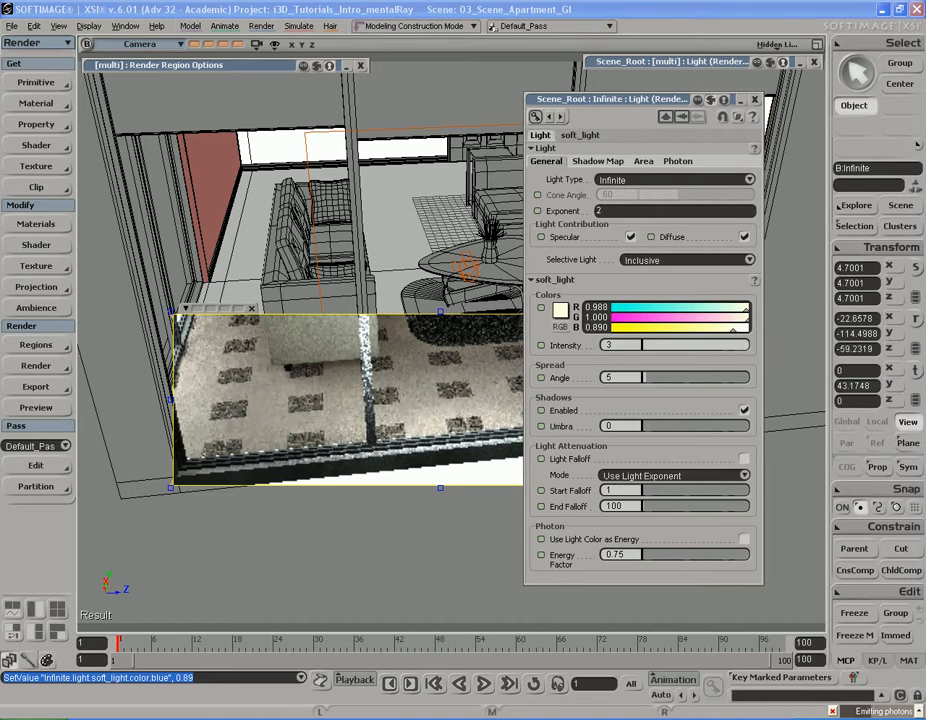
drag(754, 101, 697, 138)
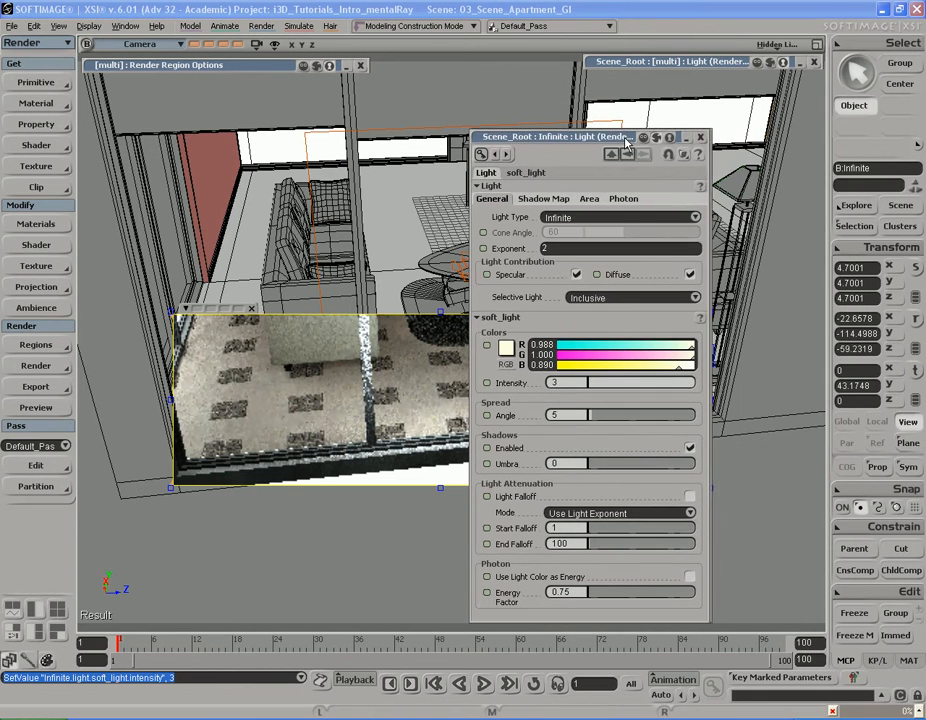
click(700, 138)
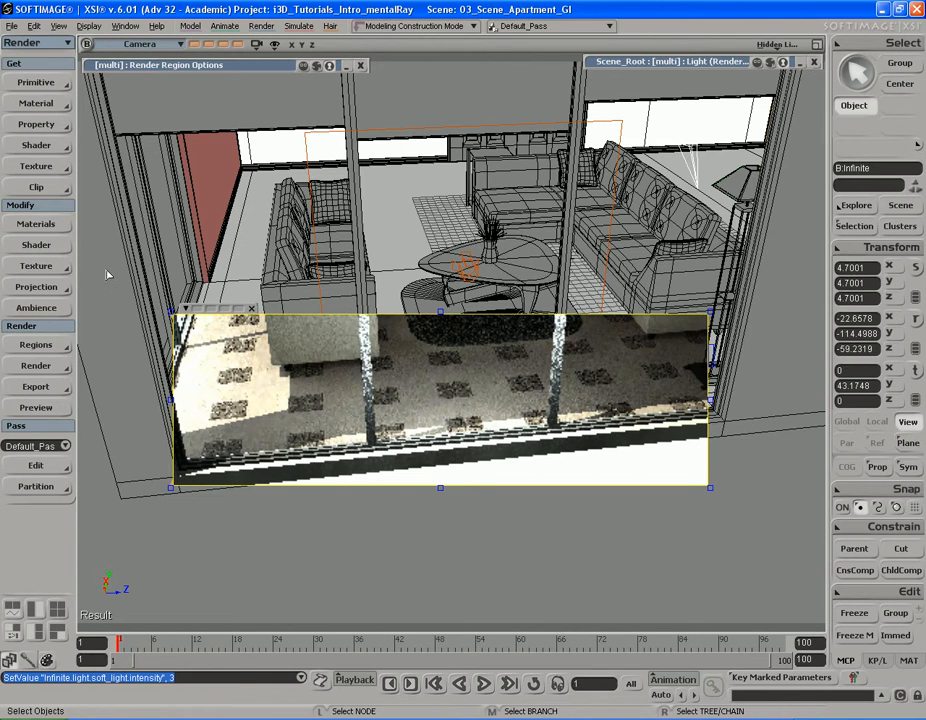
Set the infinite light's intensity to 1 and narrow the render region to the floor strip at the near corner of the large window.
click(58, 244)
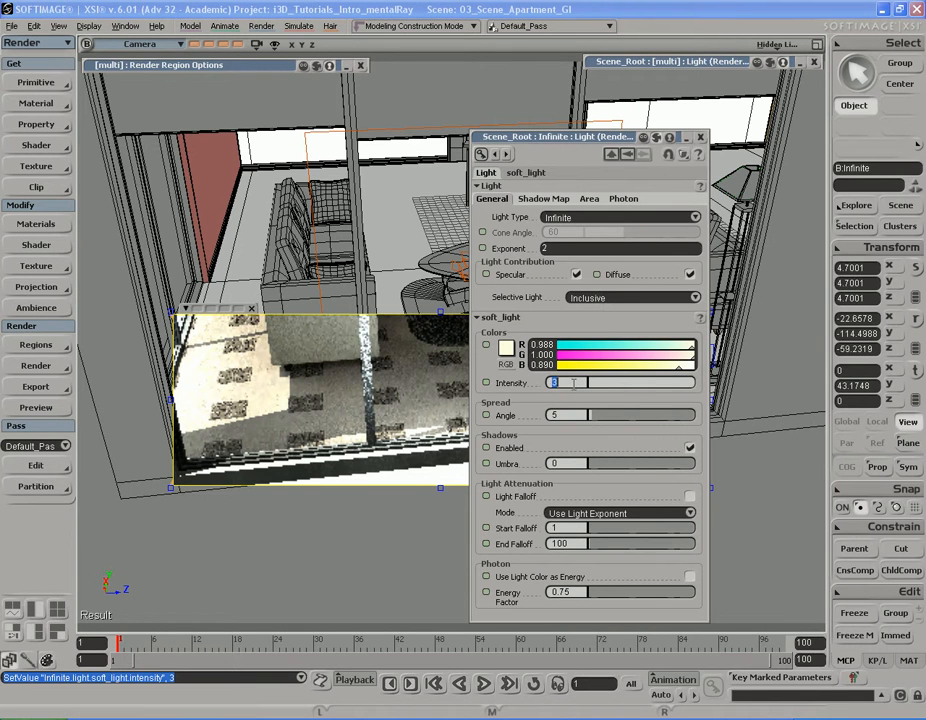
key(Return)
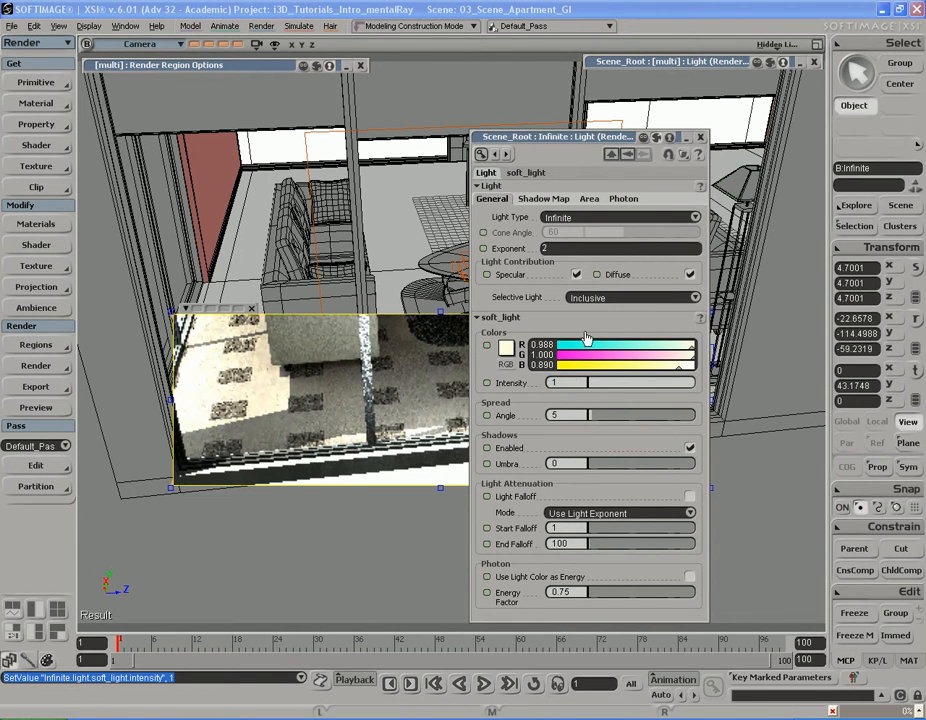
drag(585, 145, 847, 126)
drag(322, 390, 306, 392)
drag(857, 118, 610, 107)
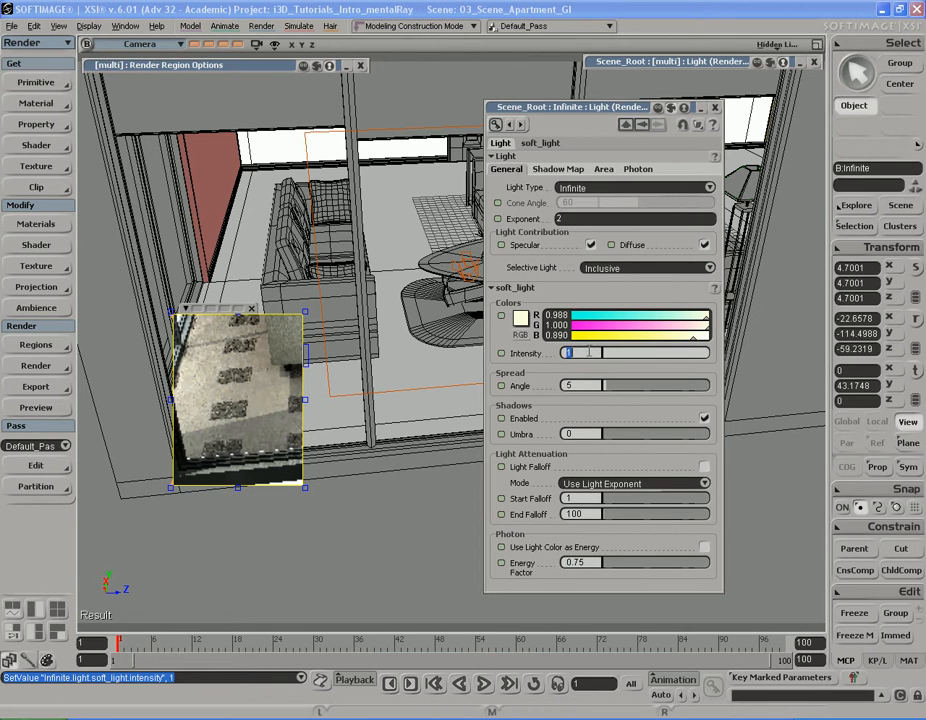
Set the infinite light's intensity to 2, close its properties and hide the render region.
key(Return)
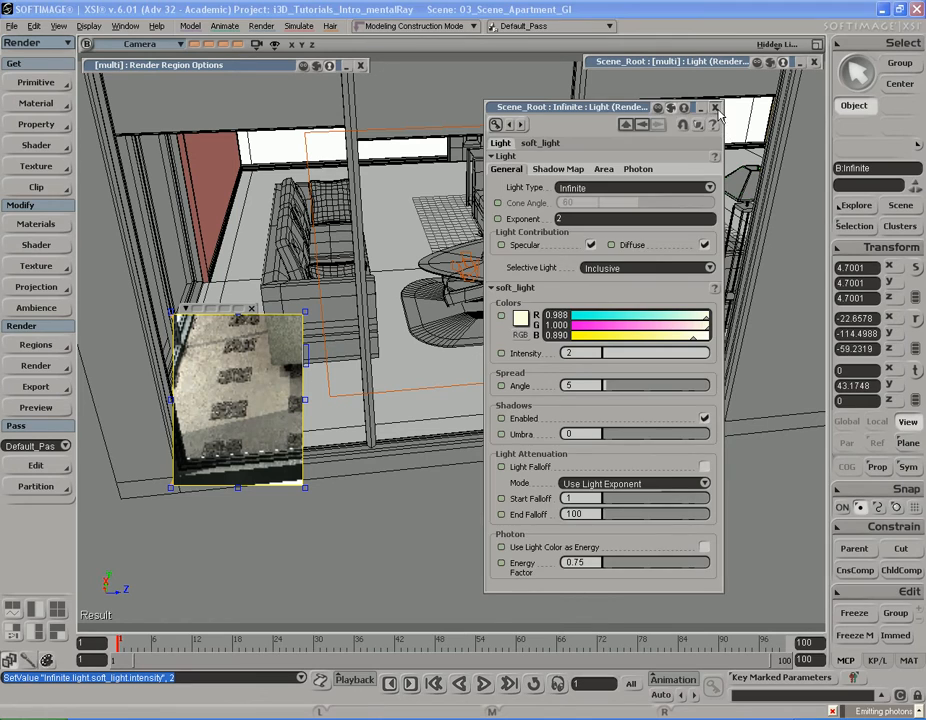
click(715, 108)
key(q)
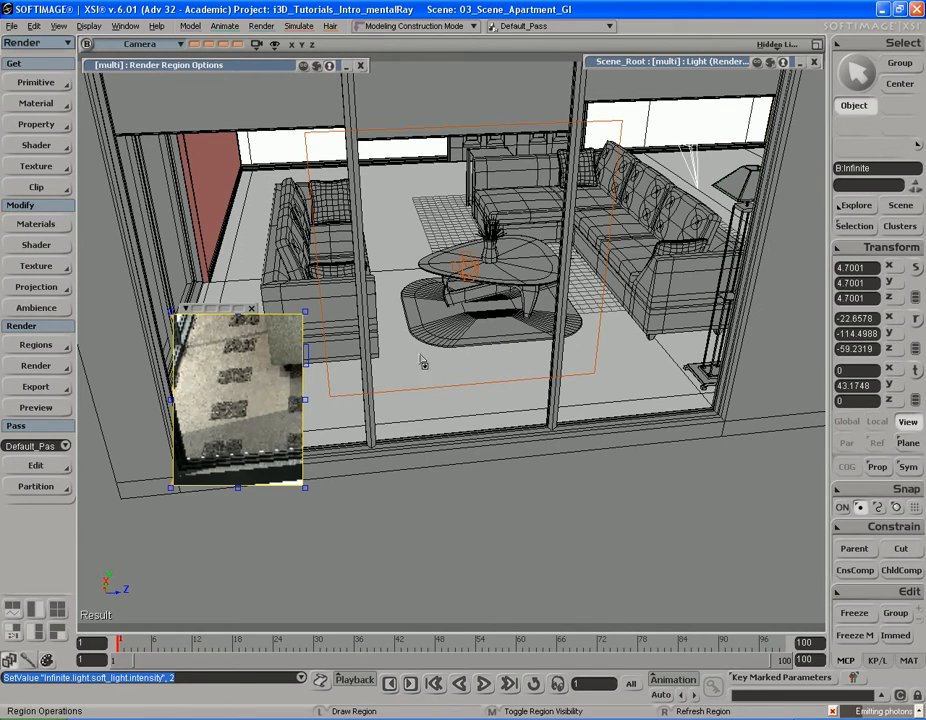
middle_click(430, 421)
Move the infinite light higher above the apartment, to about X -3.95, Y 79.97, Z -15.33.
key(s)
right_drag(426, 392, 341, 378)
middle_drag(341, 378, 482, 372)
key(space)
key(s)
right_drag(482, 372, 378, 349)
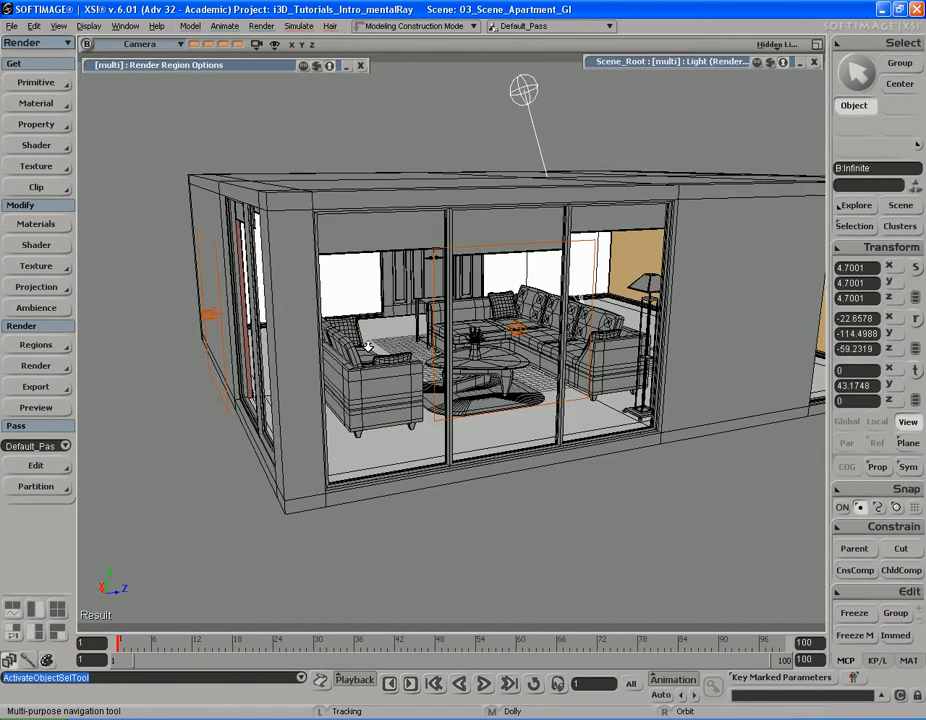
middle_drag(490, 356, 618, 333)
key(space)
right_drag(497, 356, 525, 440)
key(v)
middle_drag(527, 442, 530, 324)
Examine the apartment from outside at several angles, checking the spot lights placed at the windows and the infinite light above.
key(s)
right_drag(529, 336, 529, 354)
middle_drag(529, 354, 469, 393)
right_drag(469, 393, 489, 389)
drag(489, 389, 497, 373)
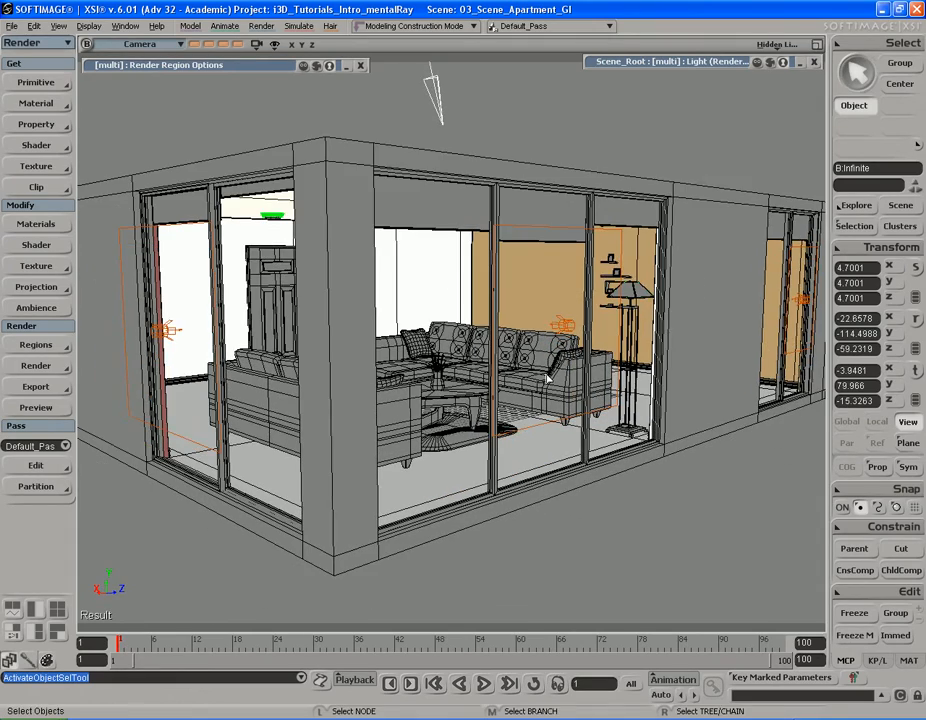
key(s)
right_drag(548, 378, 571, 356)
middle_drag(620, 351, 558, 341)
right_drag(558, 341, 527, 335)
middle_drag(527, 335, 588, 325)
right_drag(588, 325, 562, 332)
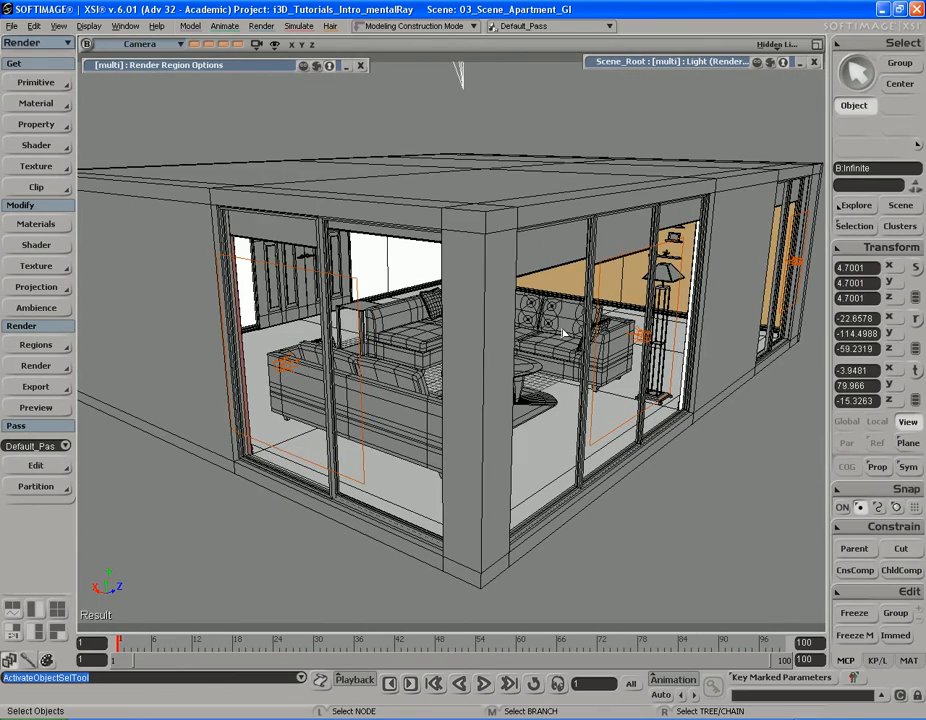
key(s)
right_drag(616, 355, 531, 368)
middle_drag(531, 368, 606, 356)
drag(606, 356, 597, 361)
right_drag(597, 361, 616, 347)
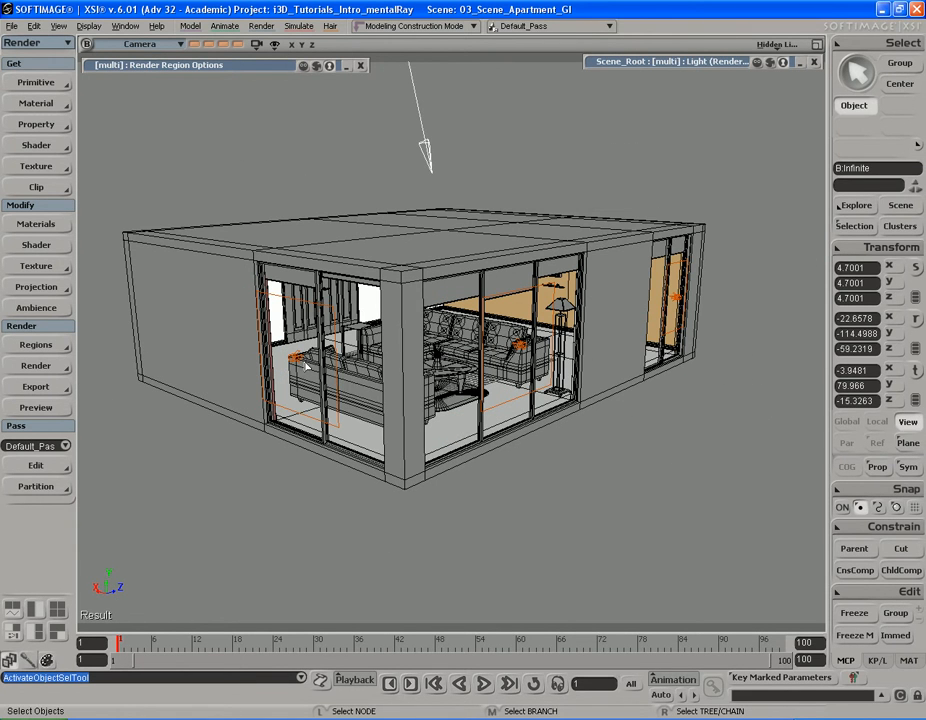
Set the global illumination photon energy intensity of all the window spot lights to 25000.
click(731, 63)
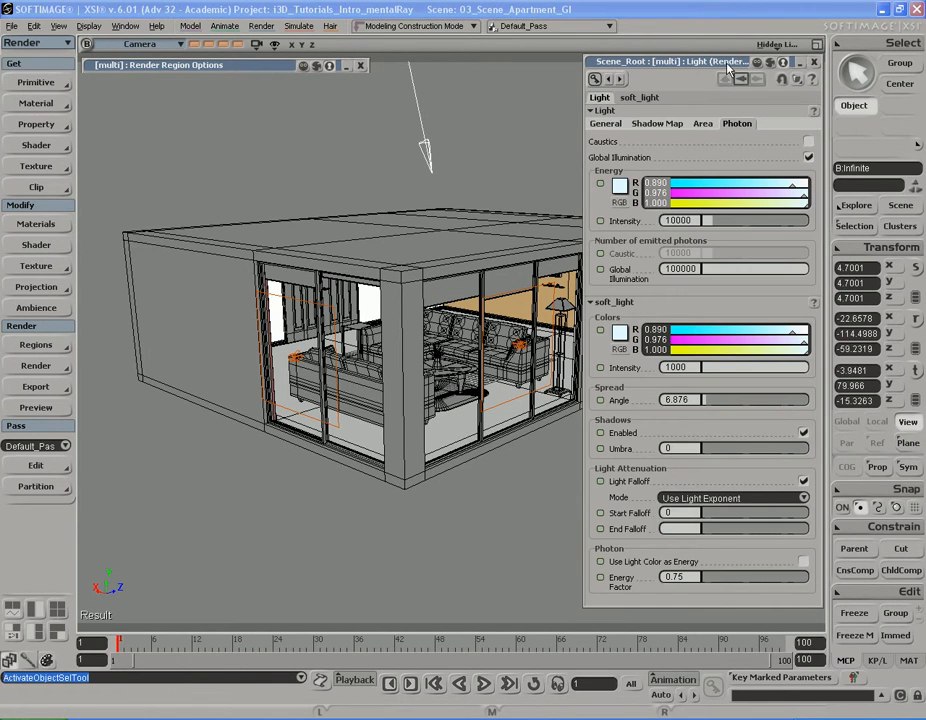
drag(728, 63, 724, 63)
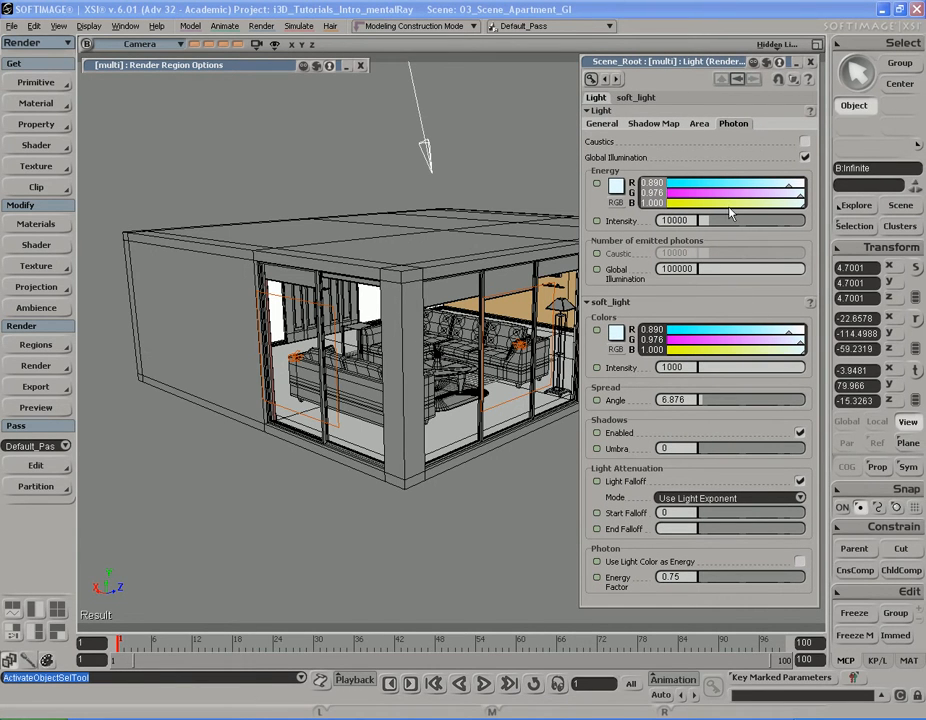
double_click(692, 220)
text(25)
key(Return)
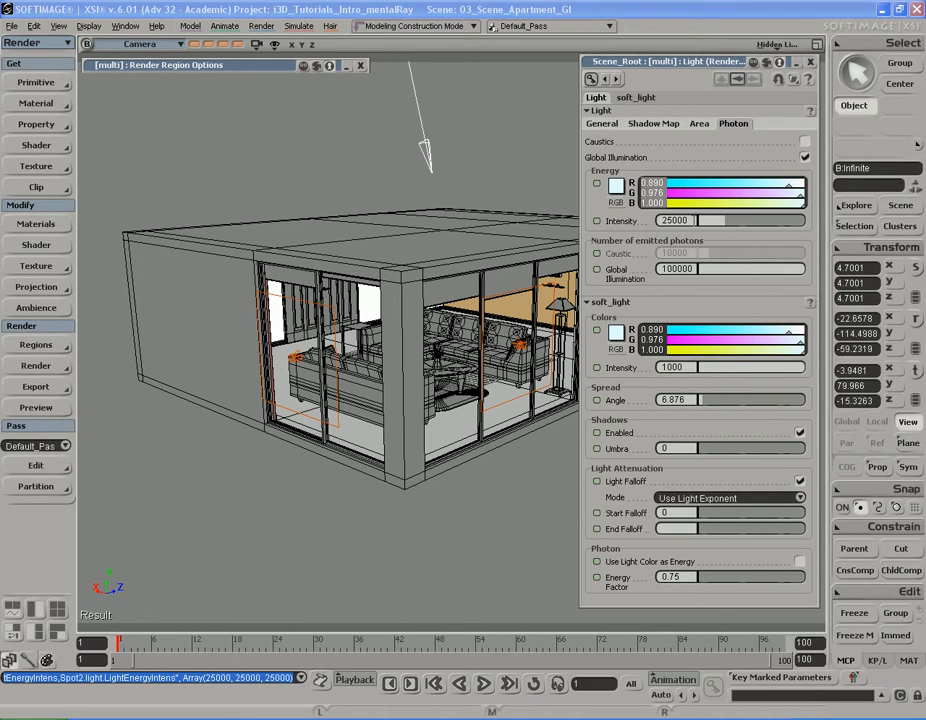
double_click(706, 62)
Render a region through the large three-pane living room window from outside and hide the region.
key(s)
right_drag(632, 316, 610, 308)
middle_drag(610, 308, 531, 329)
drag(531, 329, 543, 315)
right_drag(543, 315, 520, 305)
key(q)
drag(241, 158, 670, 460)
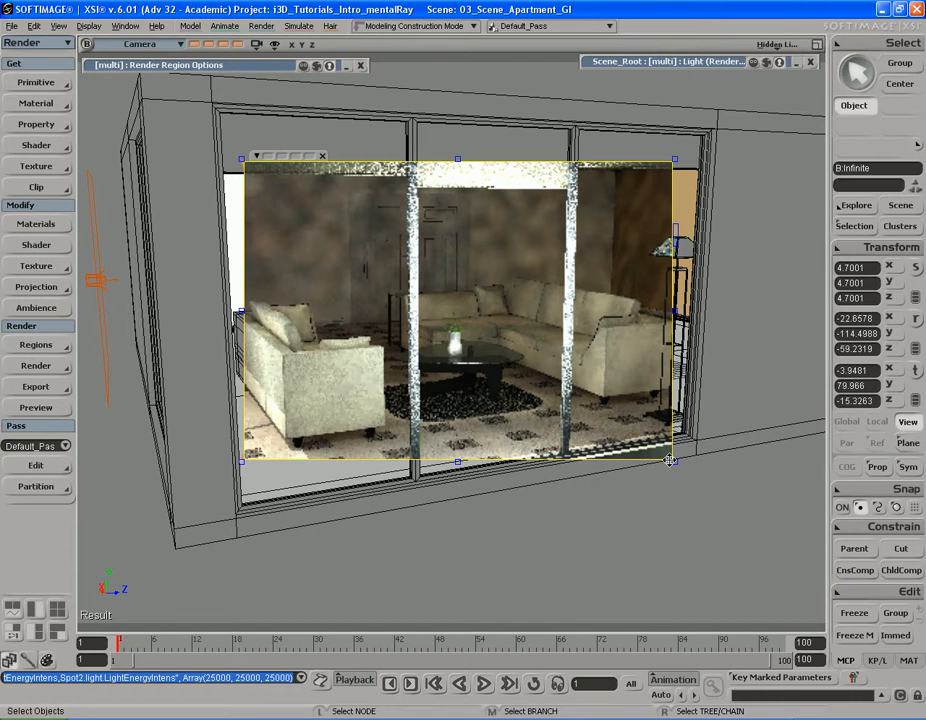
key(q)
middle_click(689, 510)
Recall the stored interior view facing the living room window corner and render a 640 x 480 preview of the default pass.
key(s)
middle_drag(584, 506, 480, 472)
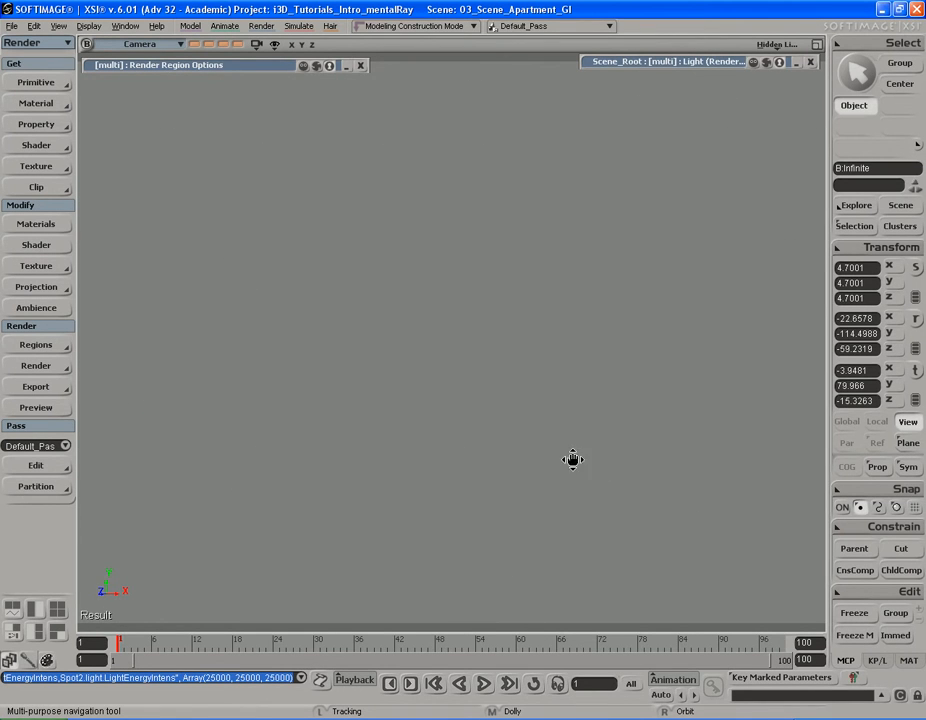
middle_drag(595, 472, 541, 442)
click(209, 45)
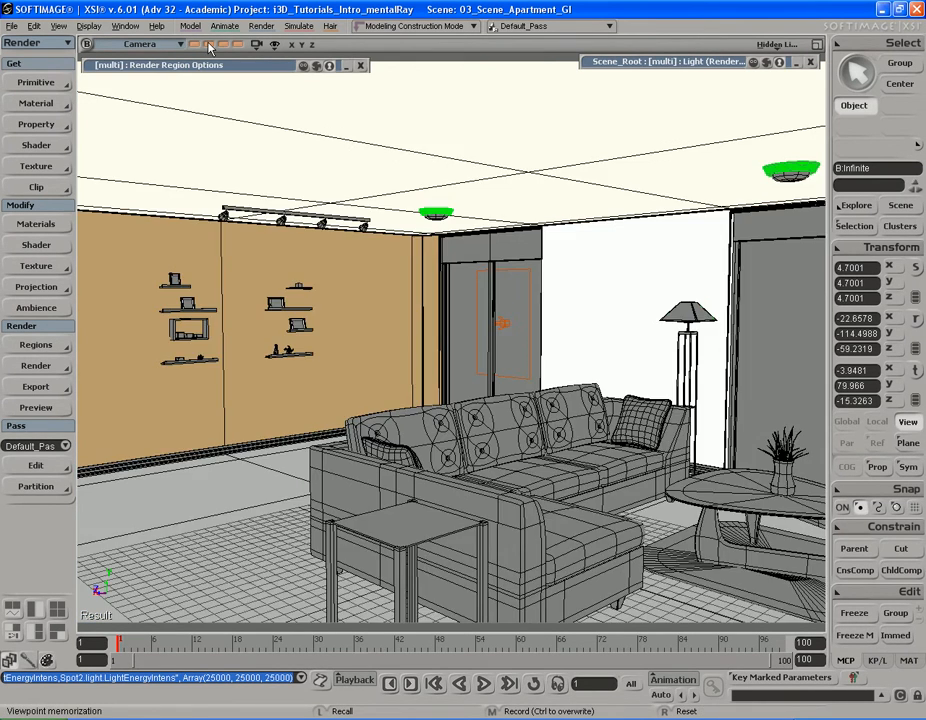
click(209, 46)
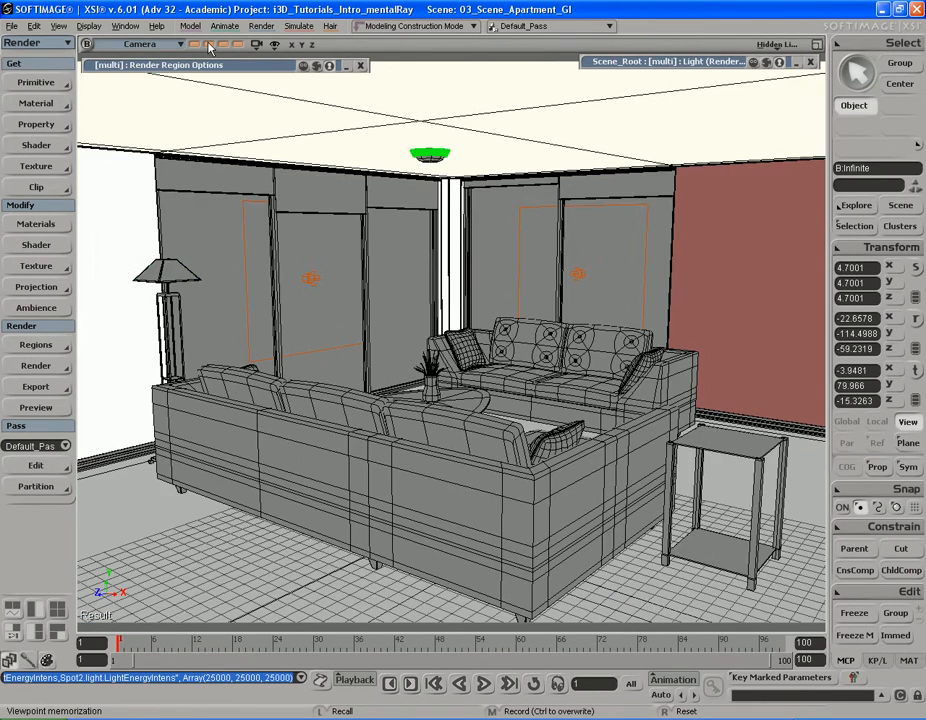
click(38, 409)
click(150, 130)
click(258, 177)
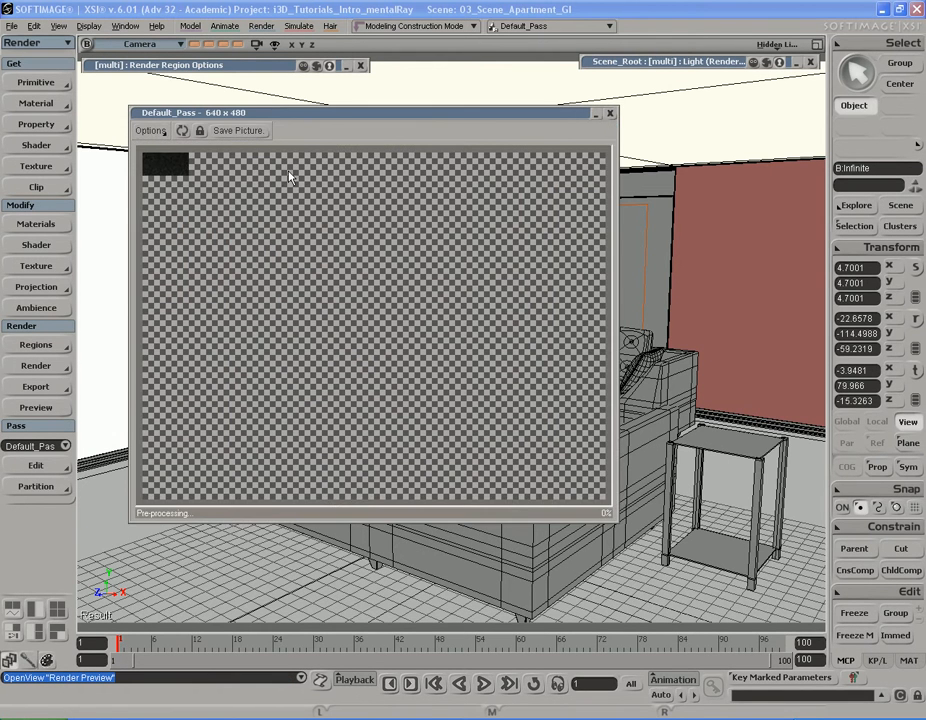
drag(326, 113, 302, 97)
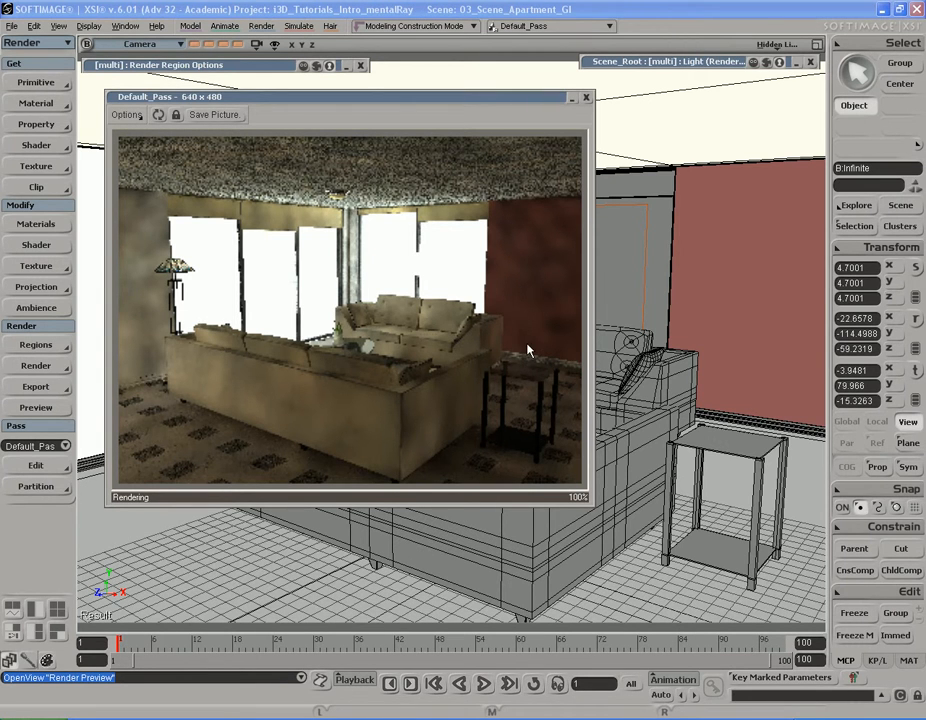
click(586, 98)
Select the spot light in front of the large three-pane living room window from outside the apartment.
key(s)
right_drag(625, 280, 439, 292)
middle_drag(439, 292, 541, 304)
drag(541, 304, 510, 258)
mouse_move(510, 258)
right_down()
mouse_move(422, 267)
mouse_move(517, 263)
right_up()
mouse_move(517, 263)
middle_down()
mouse_move(531, 267)
mouse_move(502, 267)
middle_up()
drag(502, 267, 519, 274)
right_drag(519, 274, 562, 246)
key(s)
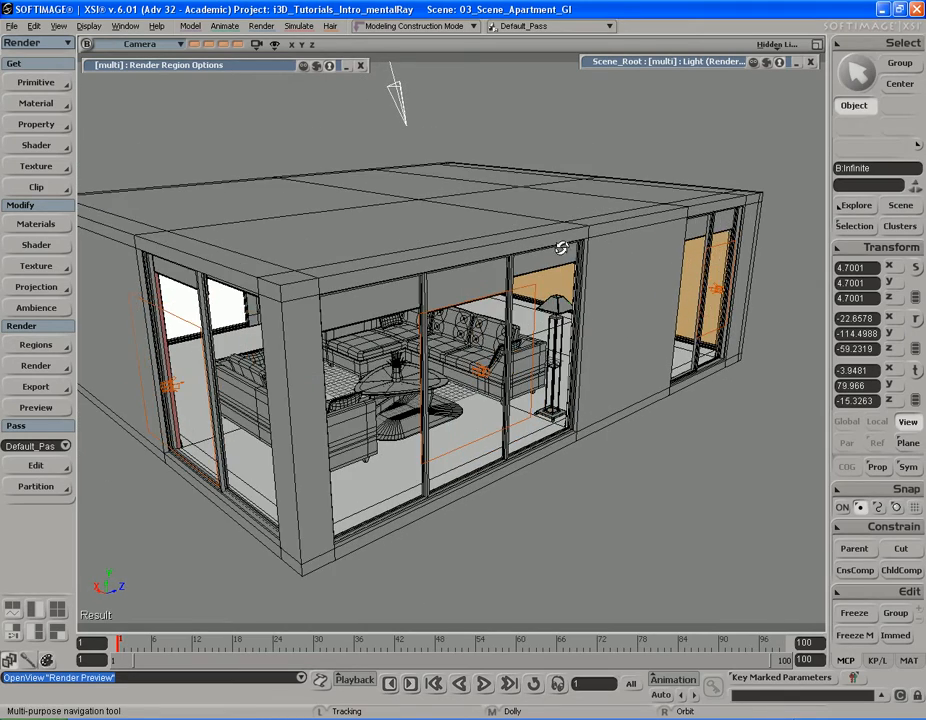
middle_drag(546, 254, 434, 262)
drag(434, 262, 464, 246)
right_drag(464, 246, 415, 271)
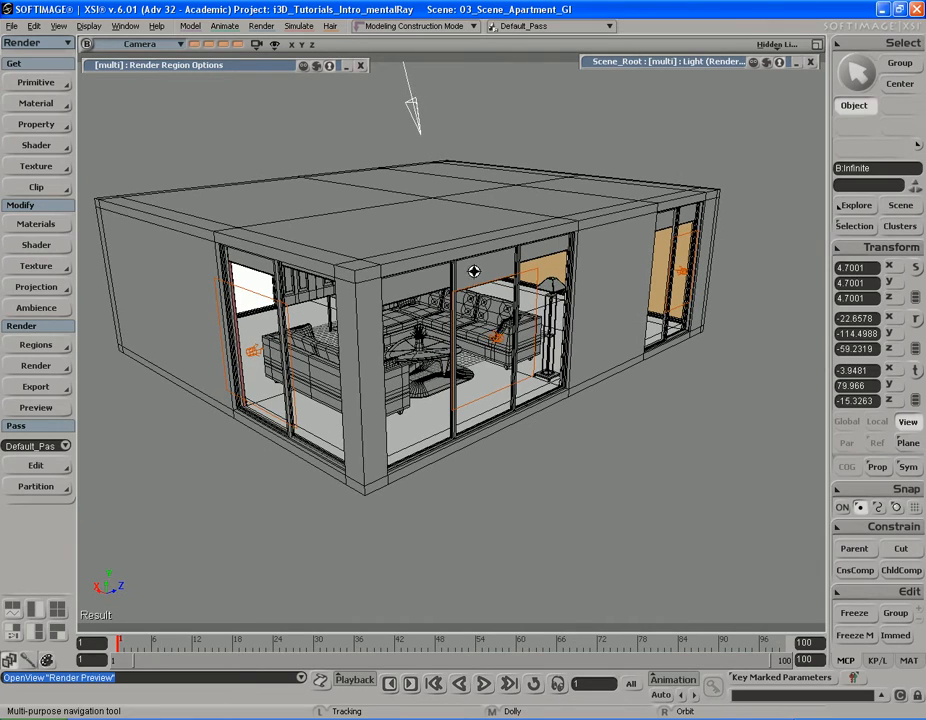
click(500, 340)
Turn off photon map rebuilding in the global illumination settings of the render region.
key(s)
right_drag(502, 338, 556, 316)
drag(574, 282, 522, 333)
right_drag(522, 333, 645, 293)
middle_drag(645, 293, 690, 296)
right_drag(690, 296, 463, 317)
middle_drag(463, 317, 466, 308)
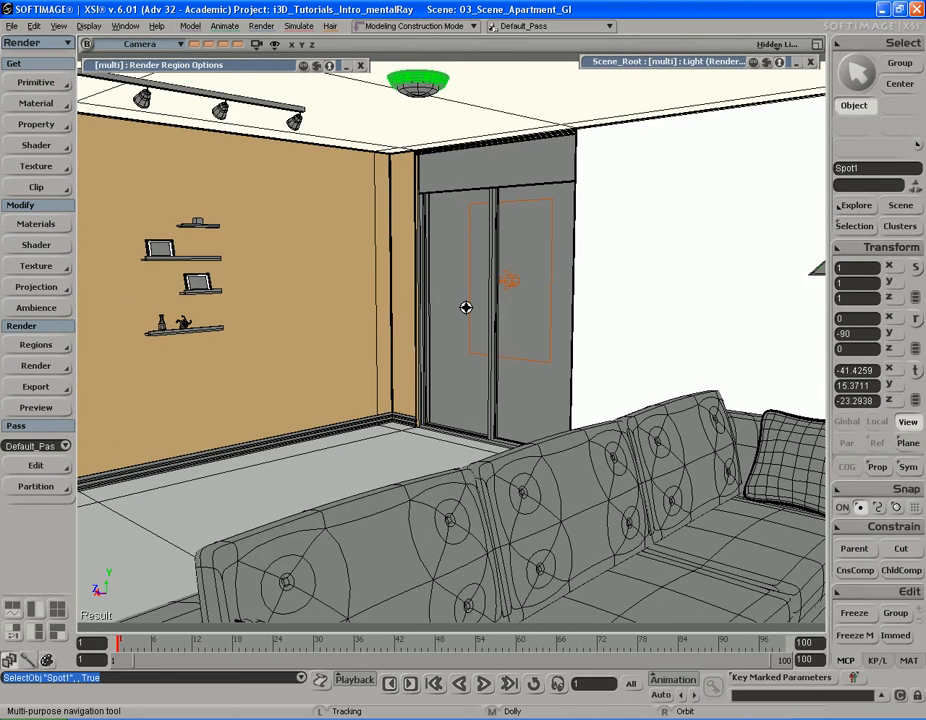
drag(466, 308, 482, 320)
click(165, 65)
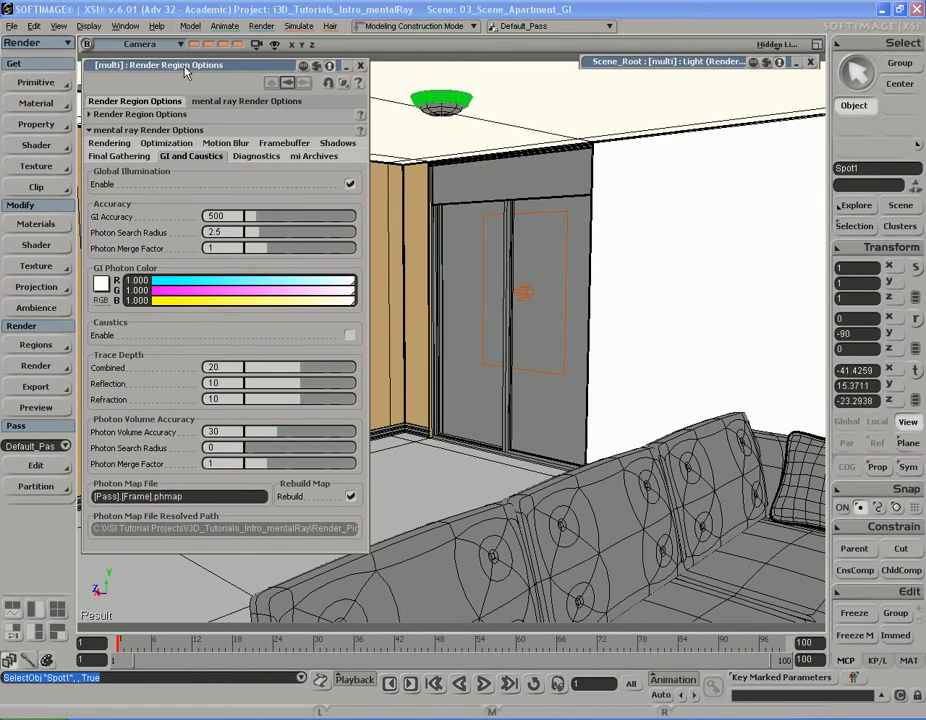
click(350, 496)
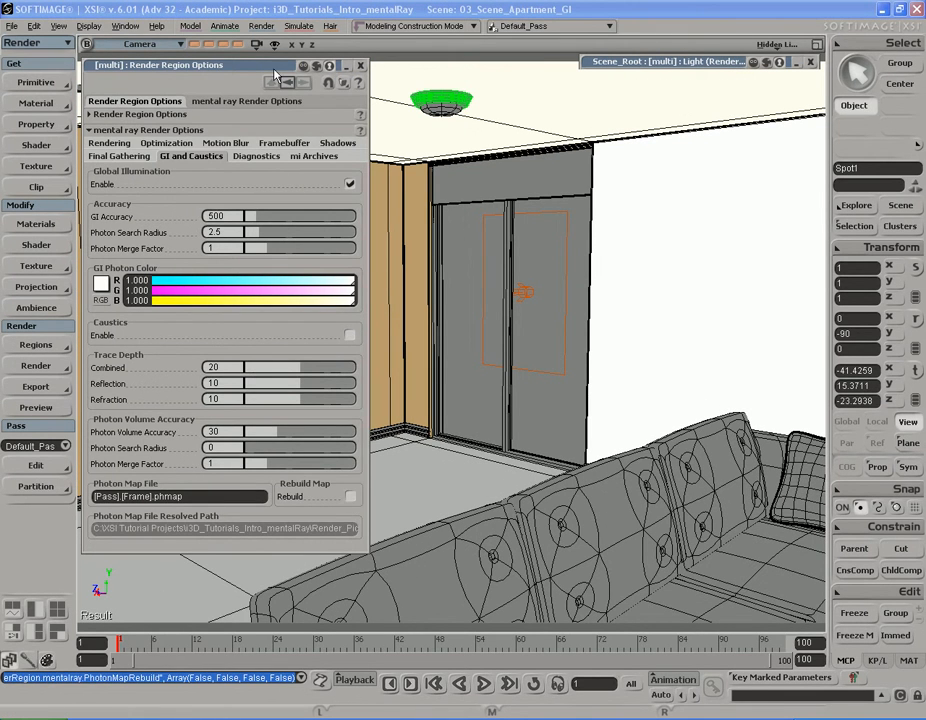
double_click(274, 69)
Draw a render region over the far two-pane window, including the adjacent tan wall, ceiling and patterned floor.
key(s)
right_drag(374, 316, 380, 318)
middle_drag(380, 318, 383, 317)
drag(383, 317, 392, 302)
key(q)
drag(240, 126, 576, 483)
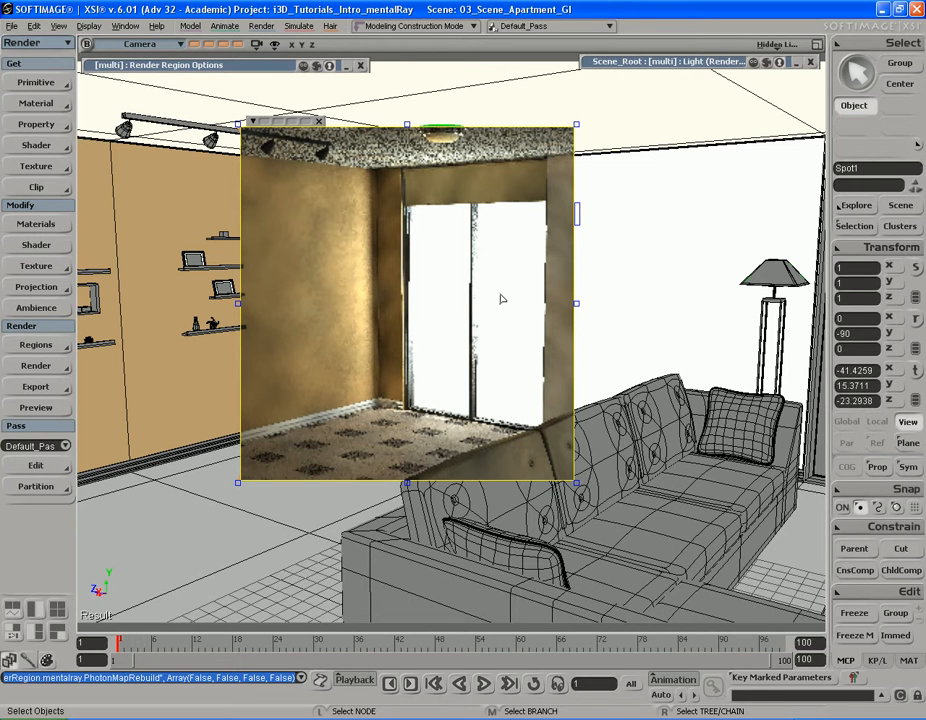
Open the general properties shared by the window spot lights and set their light intensity to 3000.
double_click(696, 64)
drag(696, 64, 710, 85)
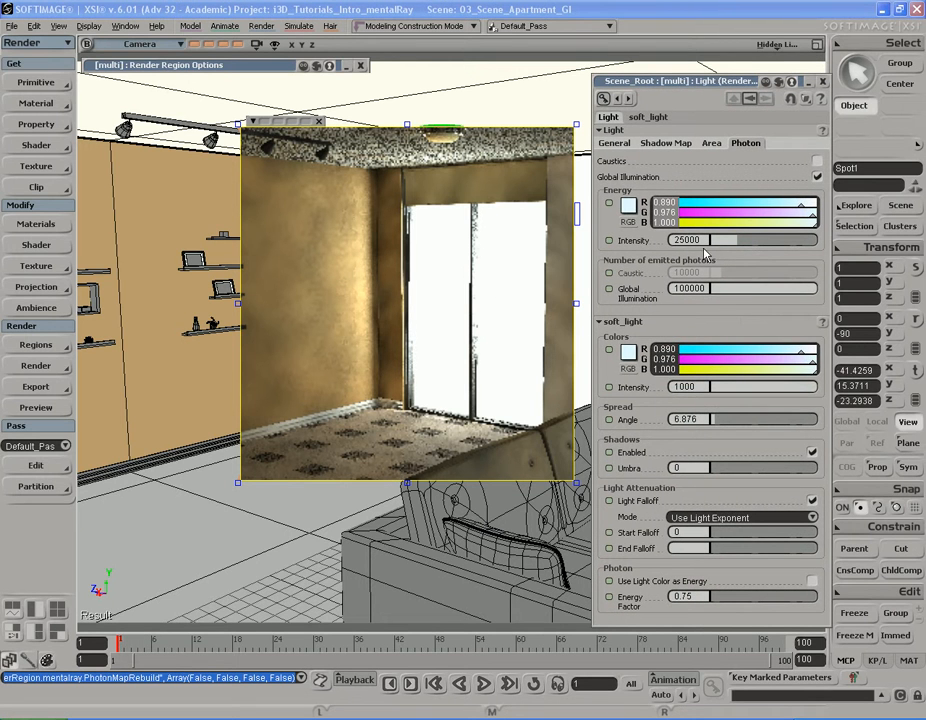
click(618, 143)
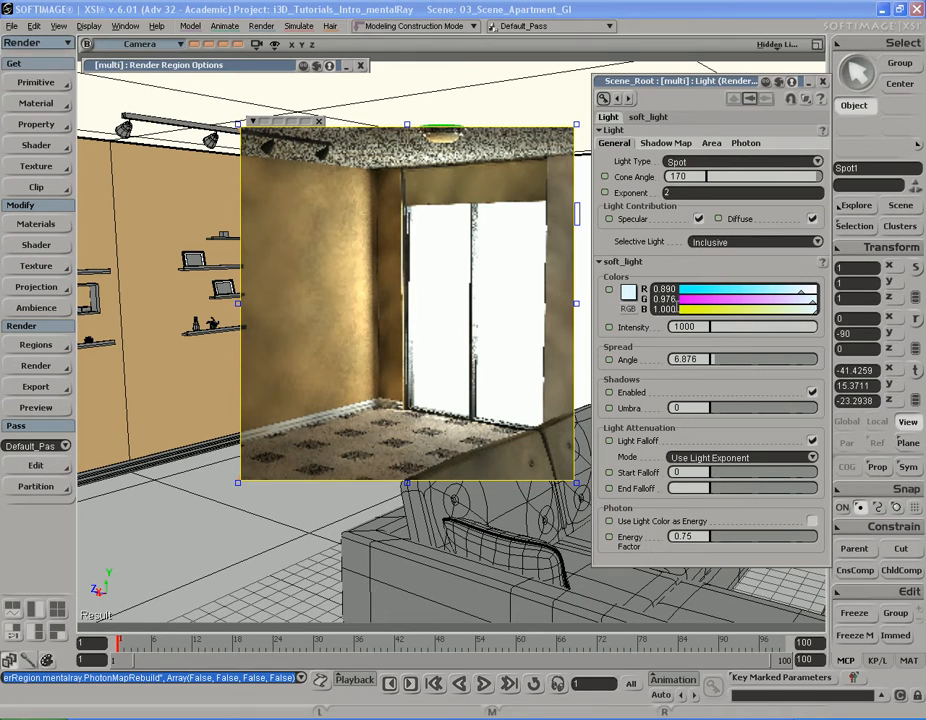
double_click(697, 327)
text(15)
key(Return)
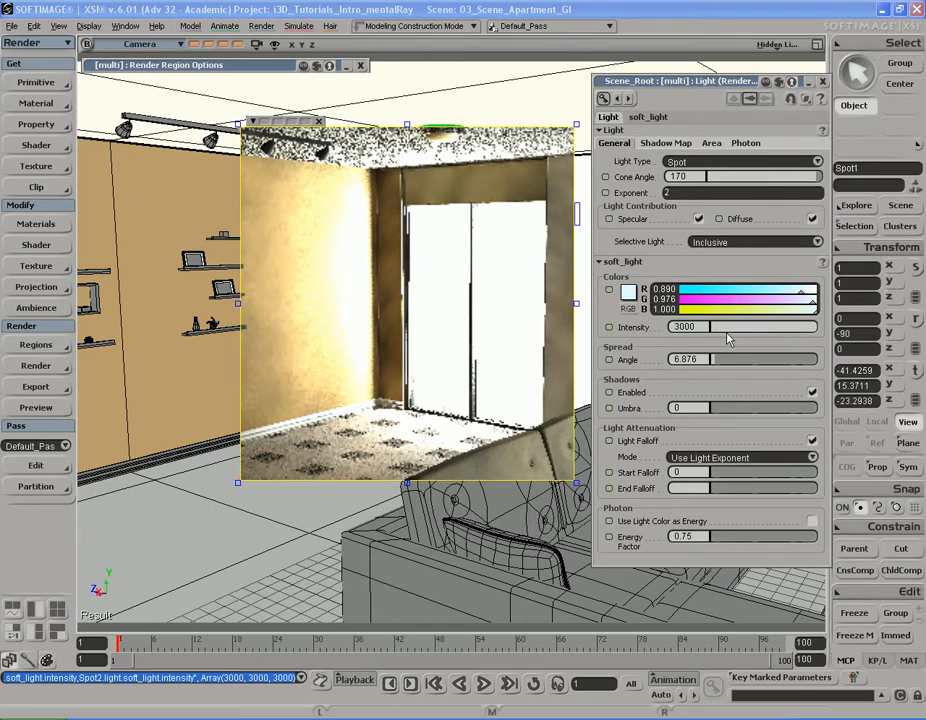
Set the window spot lights' intensity to 1500, collapse their properties and hide the render region.
click(706, 327)
text(15)
key(Return)
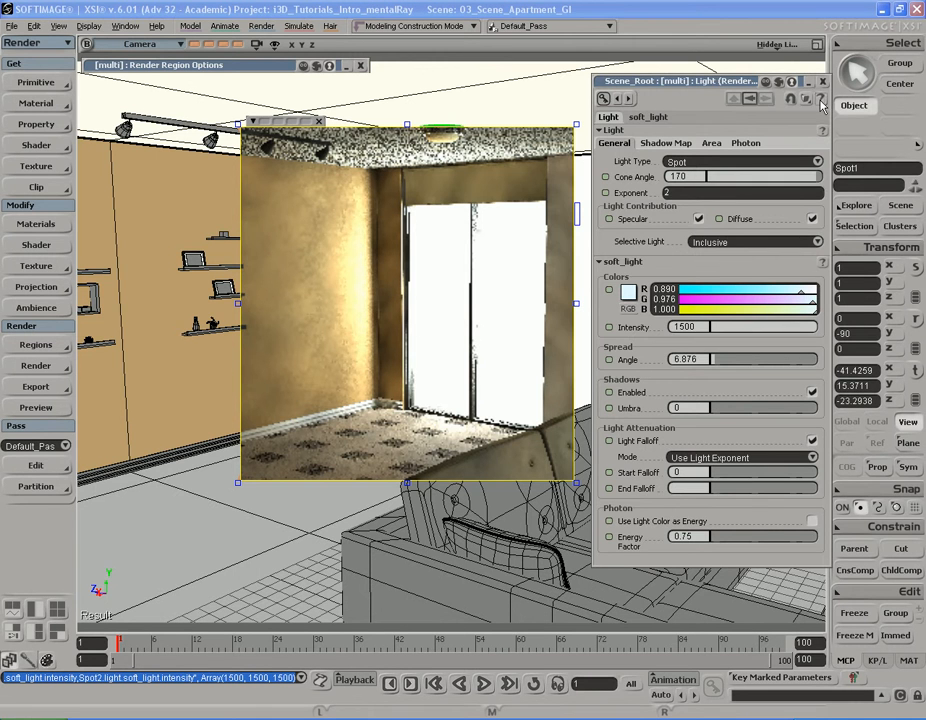
double_click(746, 82)
key(q)
middle_click(640, 228)
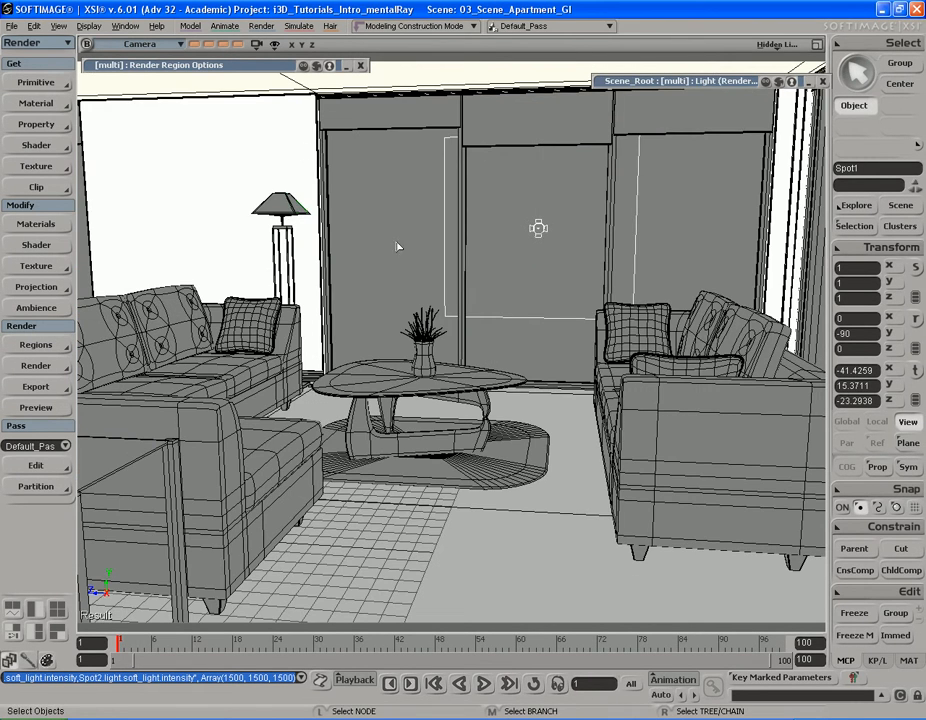
Preview a render region over the floor lamp, three-pane window, coffee table and sofa ends, and hide it when rendered.
key(q)
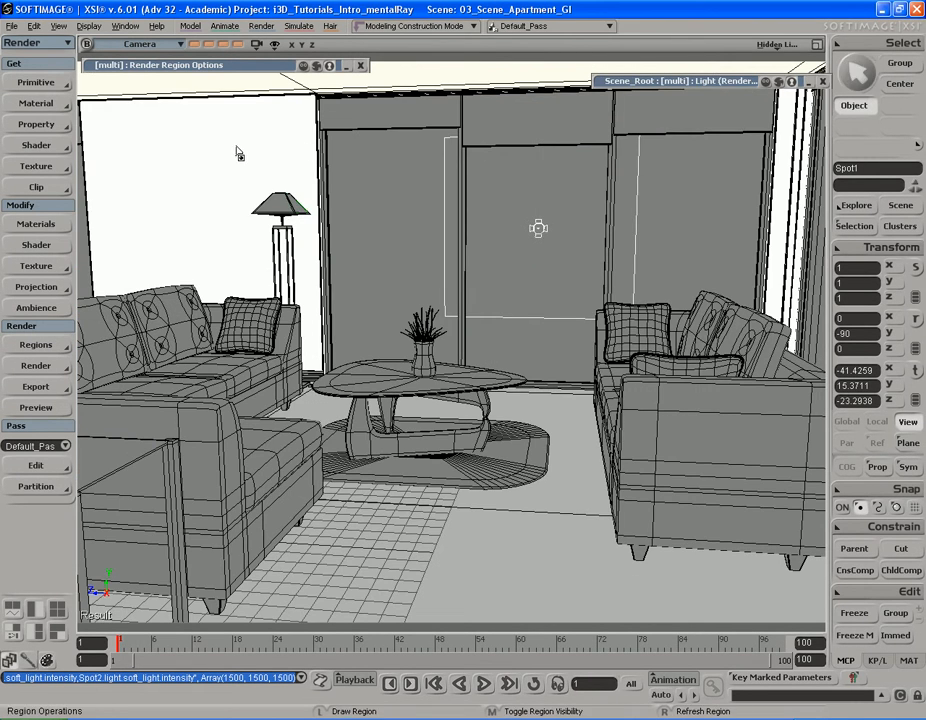
drag(213, 104, 746, 505)
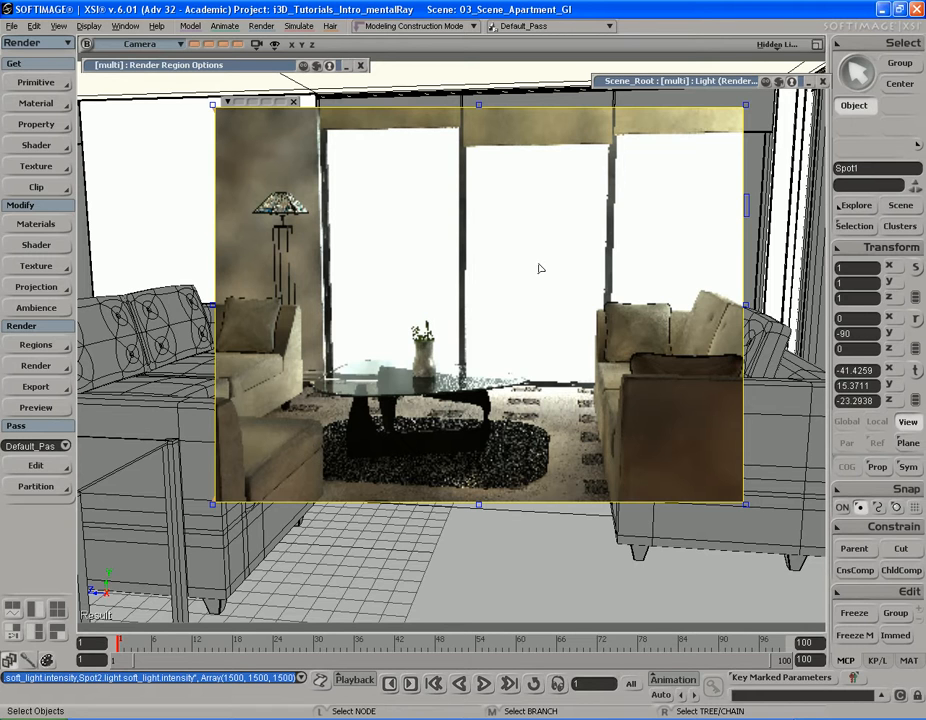
key(q)
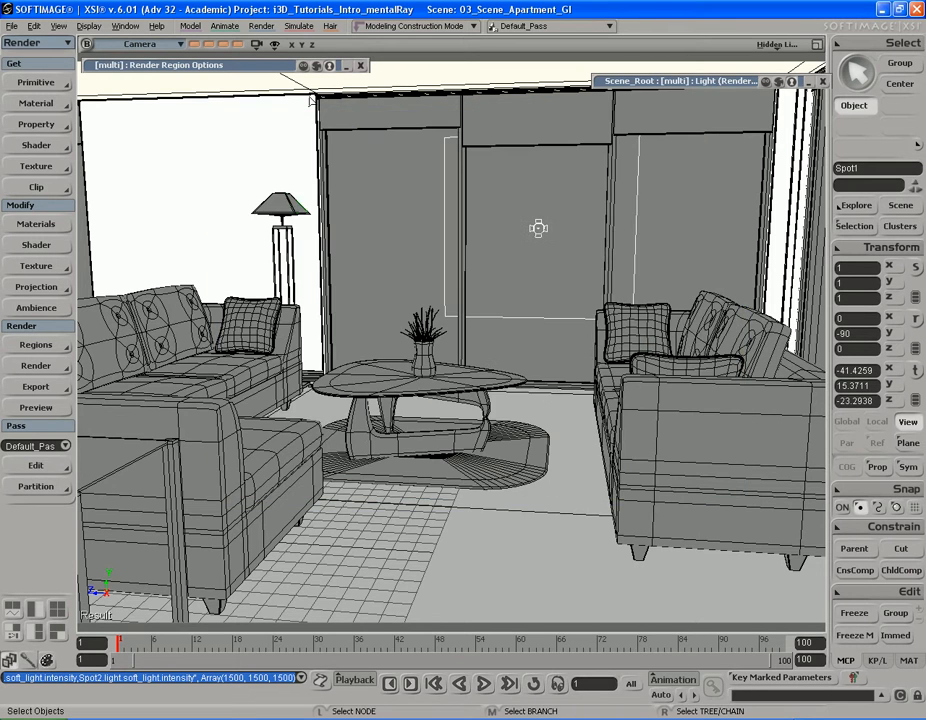
Recall the fourth stored camera view and draw a render region over the tan shelf wall, corner sofa and glass table.
click(241, 50)
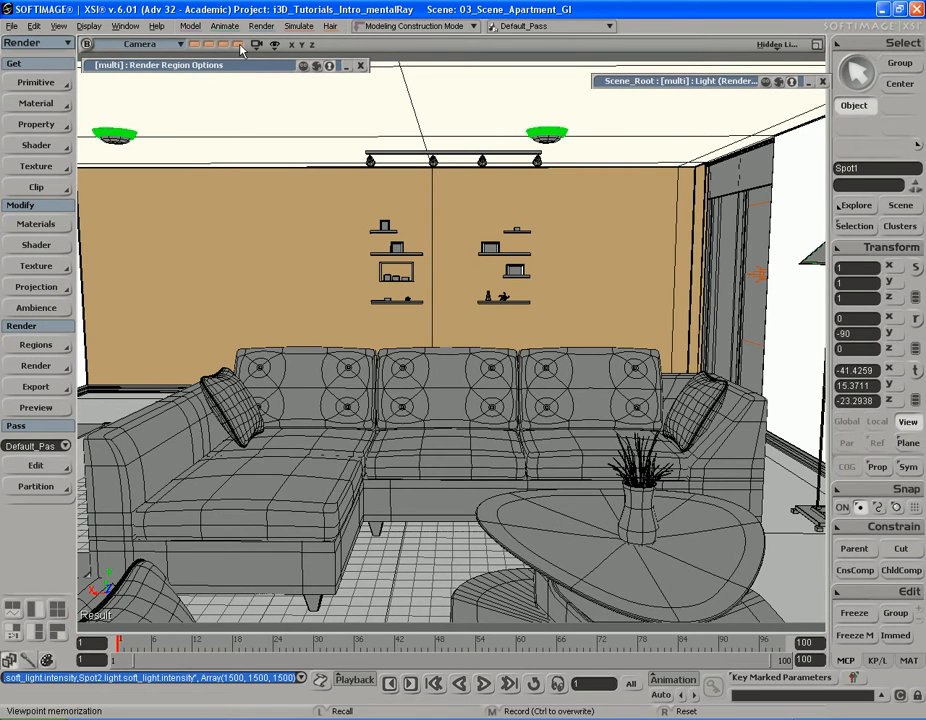
key(q)
drag(176, 160, 779, 560)
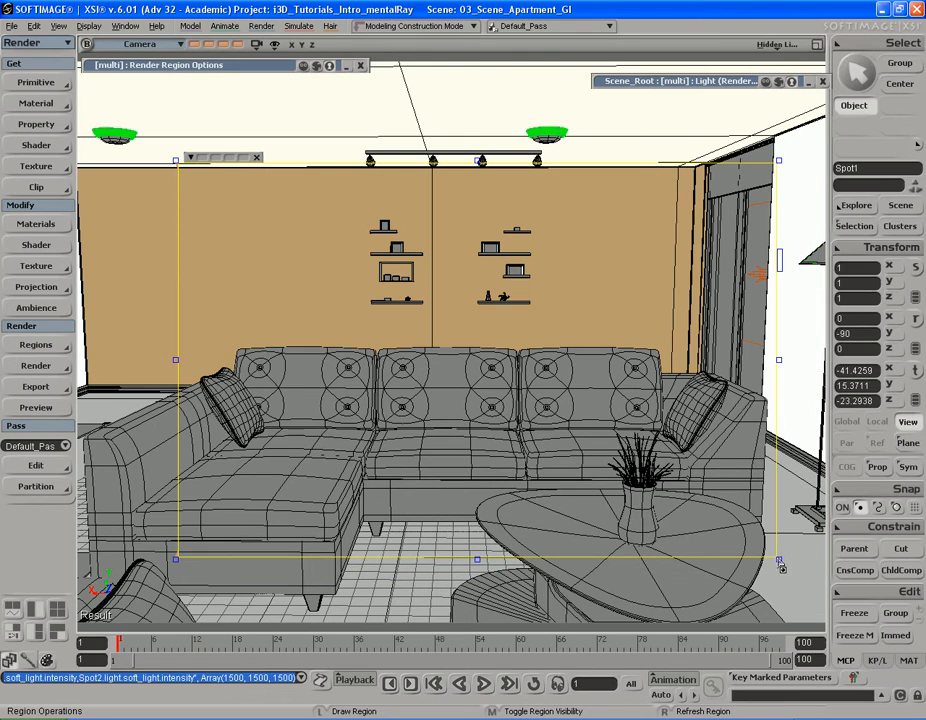
key(space)
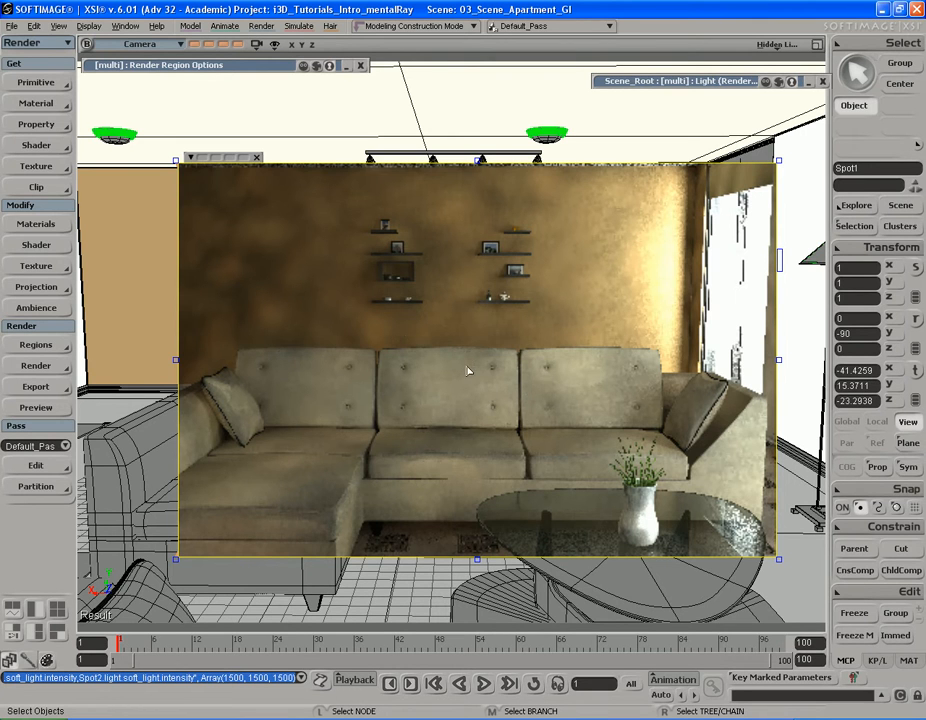
Render the same region from the third and second stored camera views, and hide it after the corner-window view has rendered.
click(223, 46)
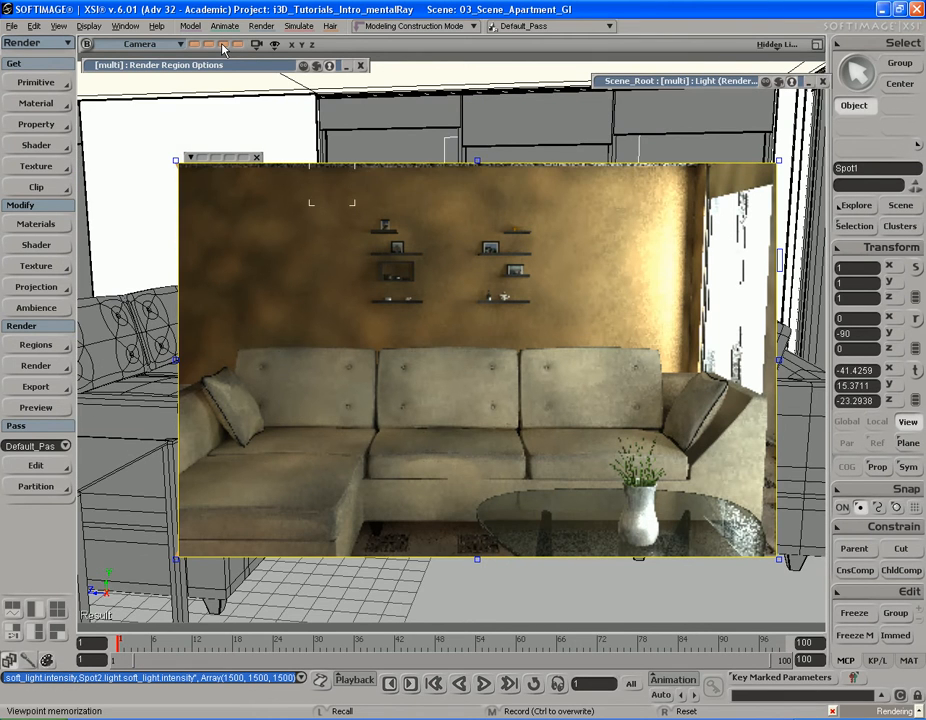
click(210, 46)
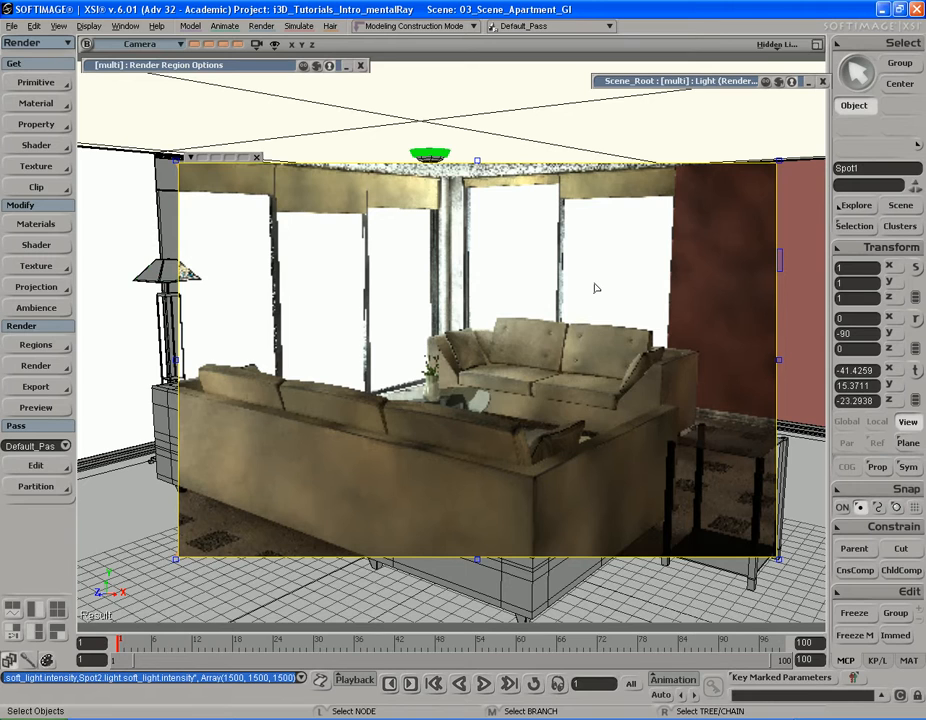
key(q)
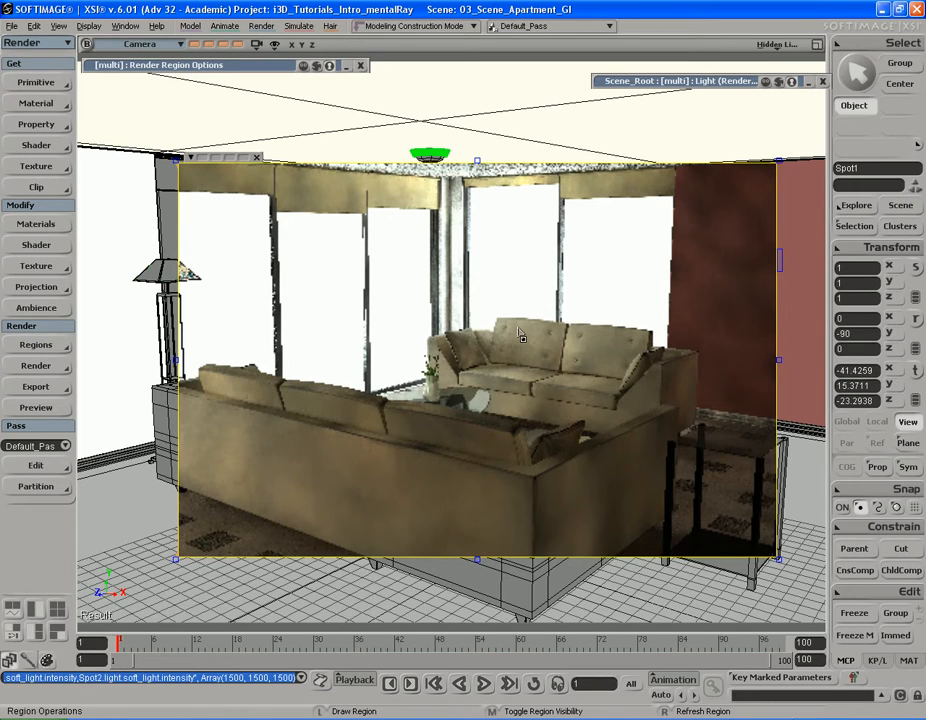
middle_click(523, 338)
Draw a render region over the lower part of the three-pane window, seen from outside the apartment.
key(s)
right_drag(450, 340, 614, 330)
middle_drag(614, 330, 520, 350)
drag(520, 350, 535, 285)
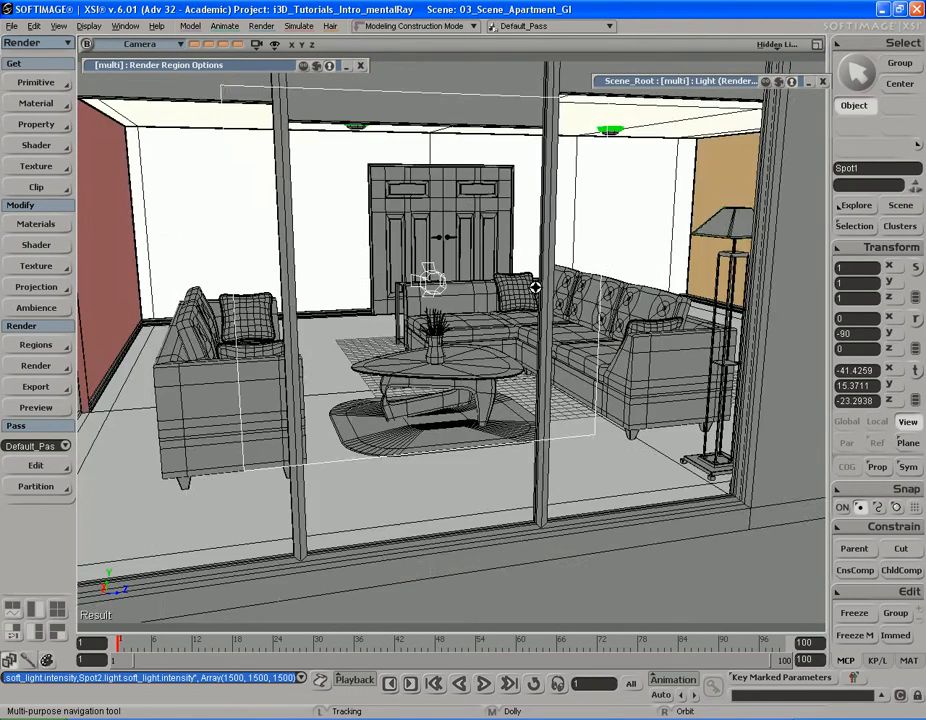
middle_drag(535, 285, 480, 305)
mouse_move(590, 305)
right_down()
mouse_move(614, 328)
mouse_move(617, 314)
mouse_move(579, 320)
right_up()
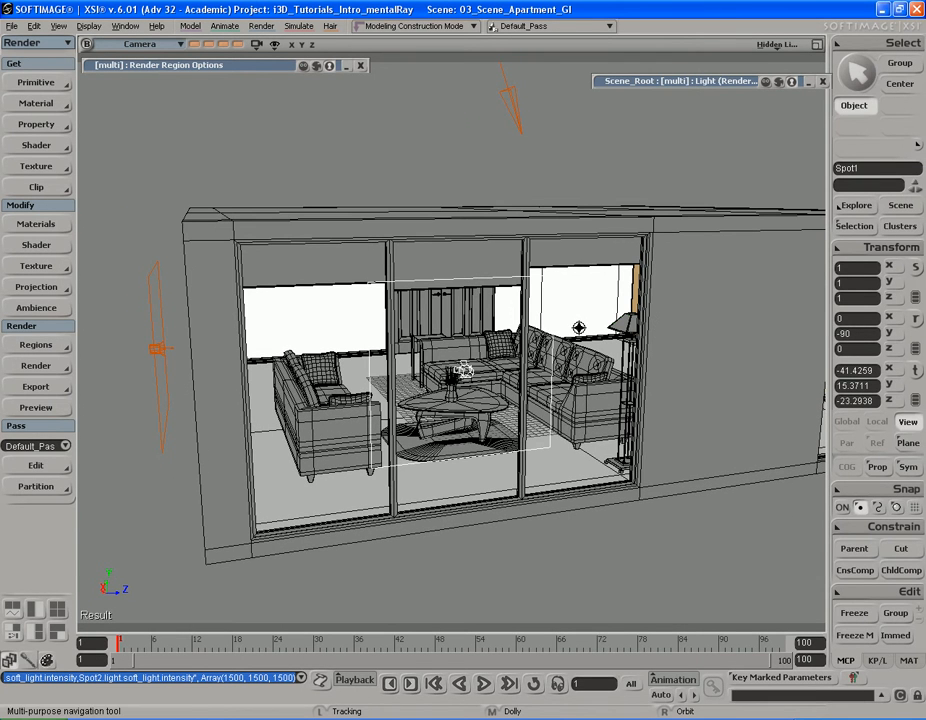
key(q)
drag(254, 341, 651, 538)
key(space)
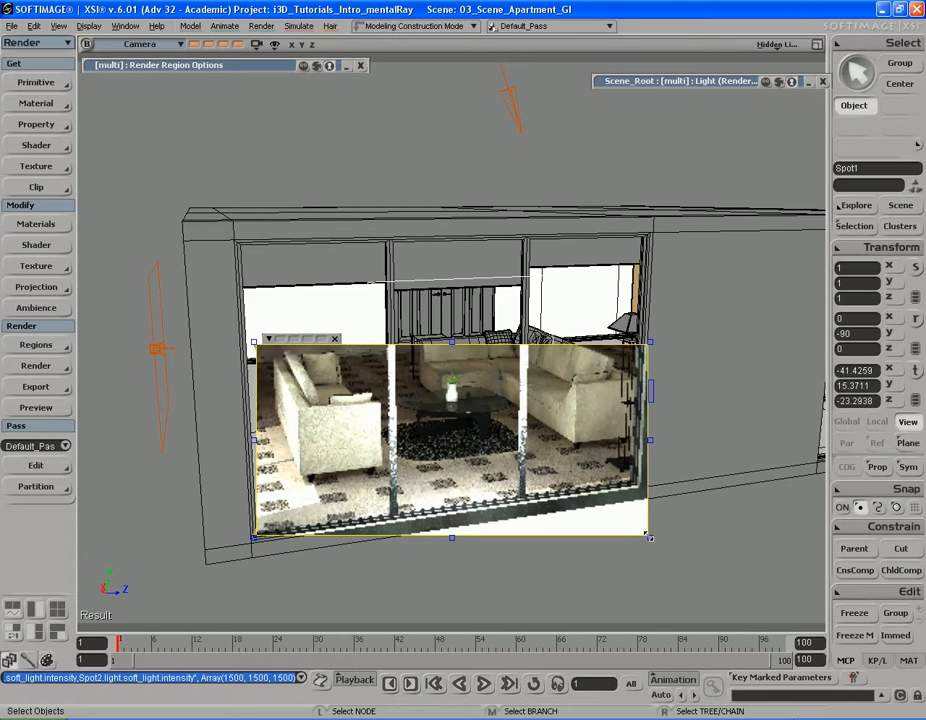
Hide the render region and save the scene.
key(q)
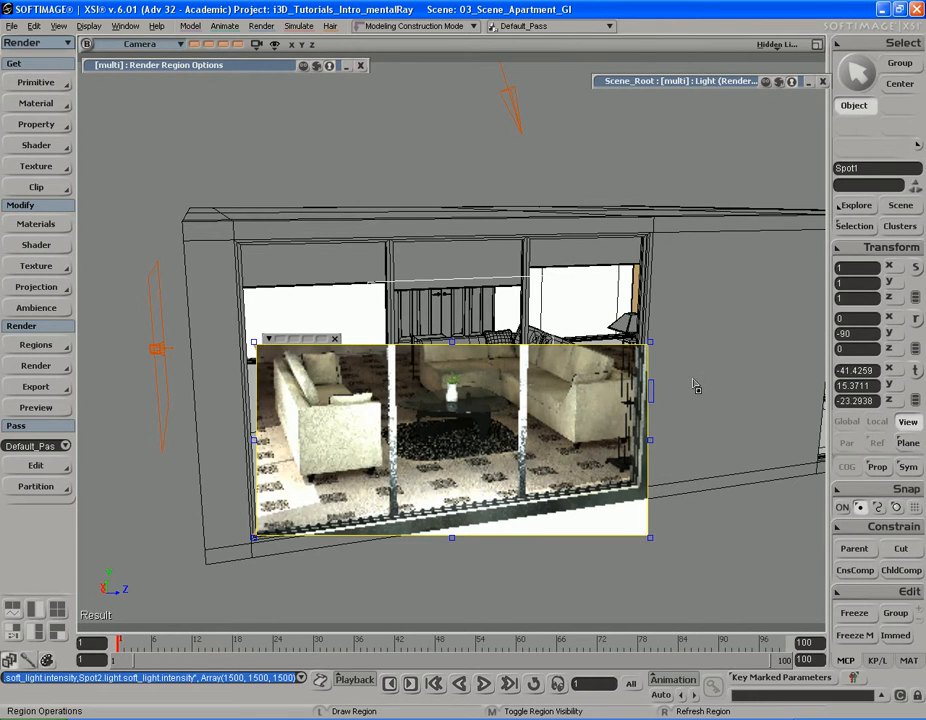
key(s)
right_drag(683, 420, 518, 395)
middle_drag(518, 395, 560, 378)
right_drag(560, 378, 546, 388)
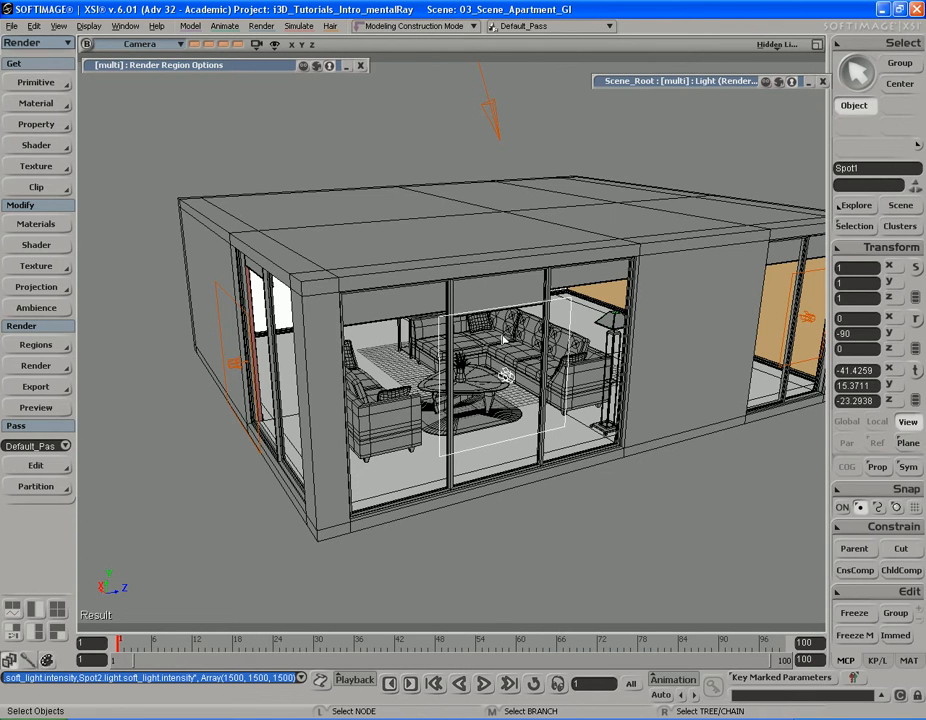
key(s)
drag(634, 373, 611, 382)
mouse_move(611, 382)
right_down()
mouse_move(643, 373)
mouse_move(618, 384)
right_up()
middle_drag(618, 384, 603, 384)
right_drag(603, 384, 581, 424)
key(ctrl+s)
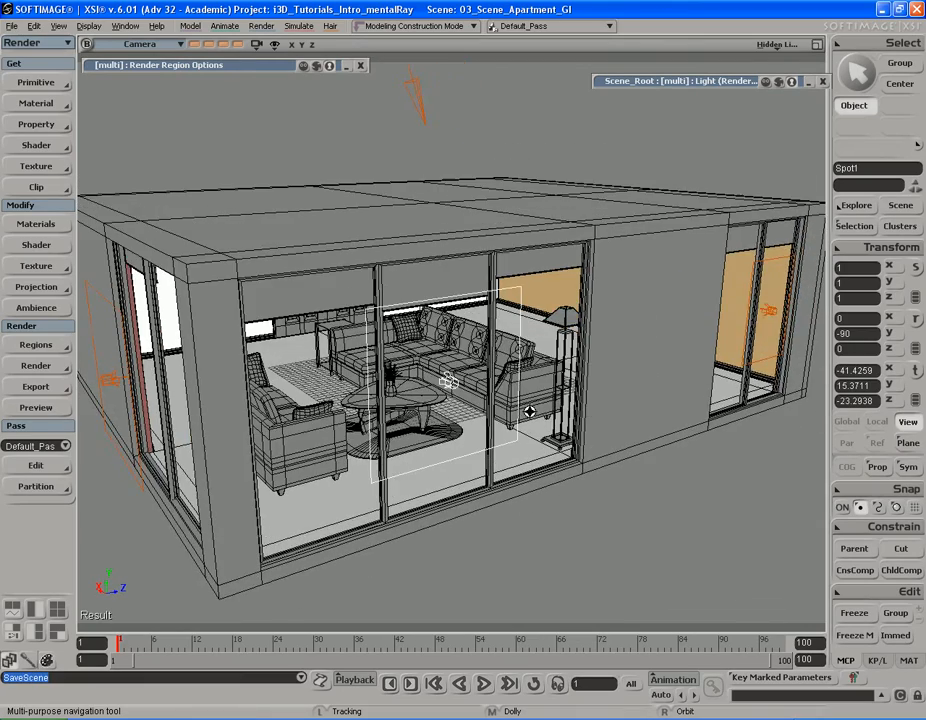
middle_drag(519, 399, 588, 393)
right_drag(588, 393, 594, 389)
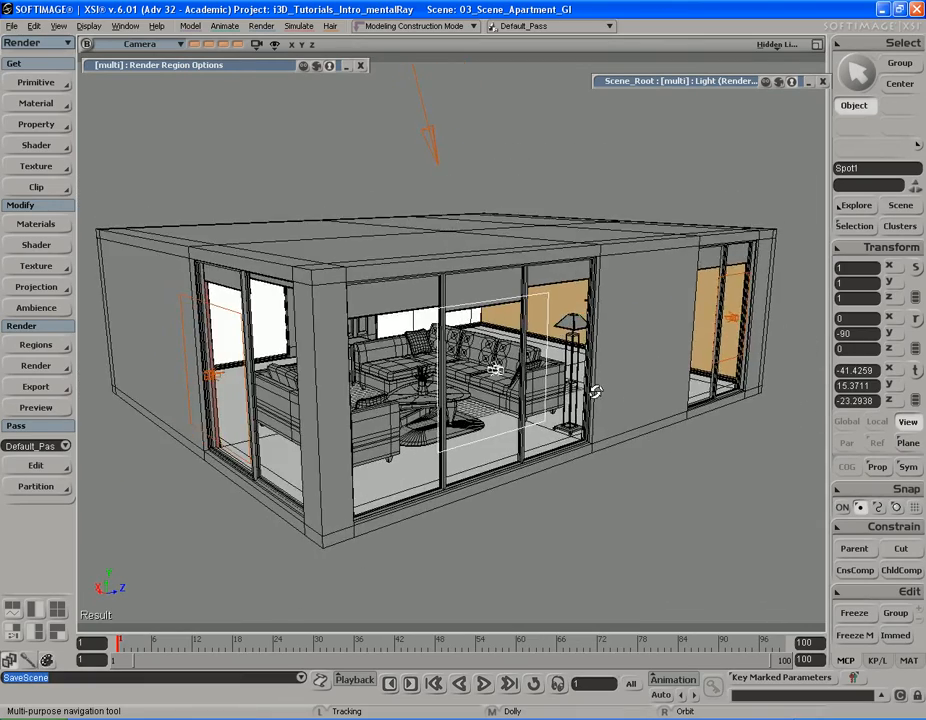
Expand the window spot lights' shared properties and show their photon settings.
click(723, 83)
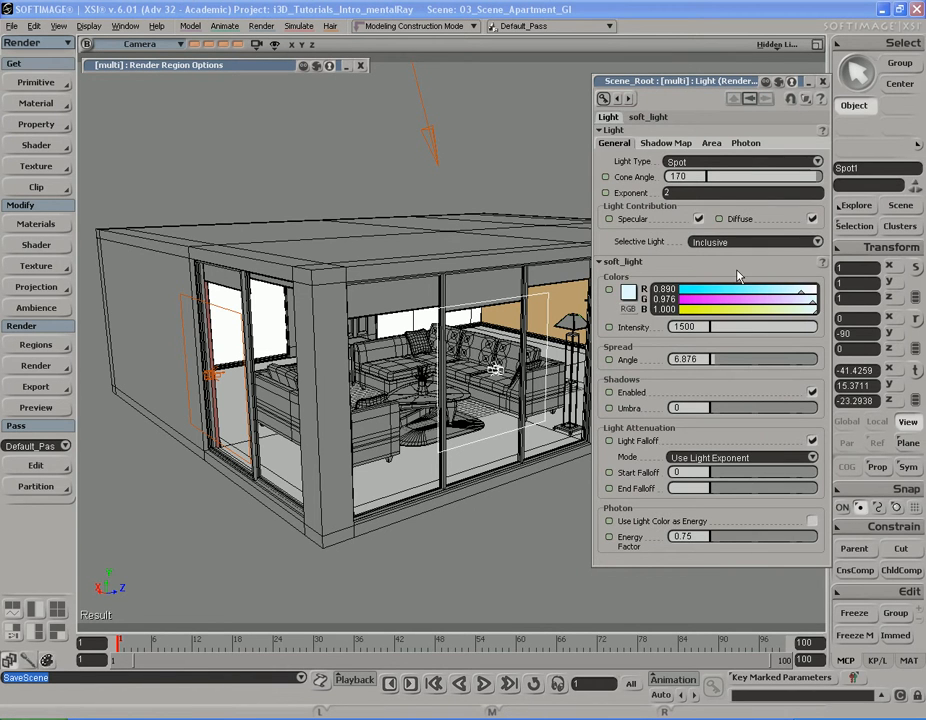
click(742, 145)
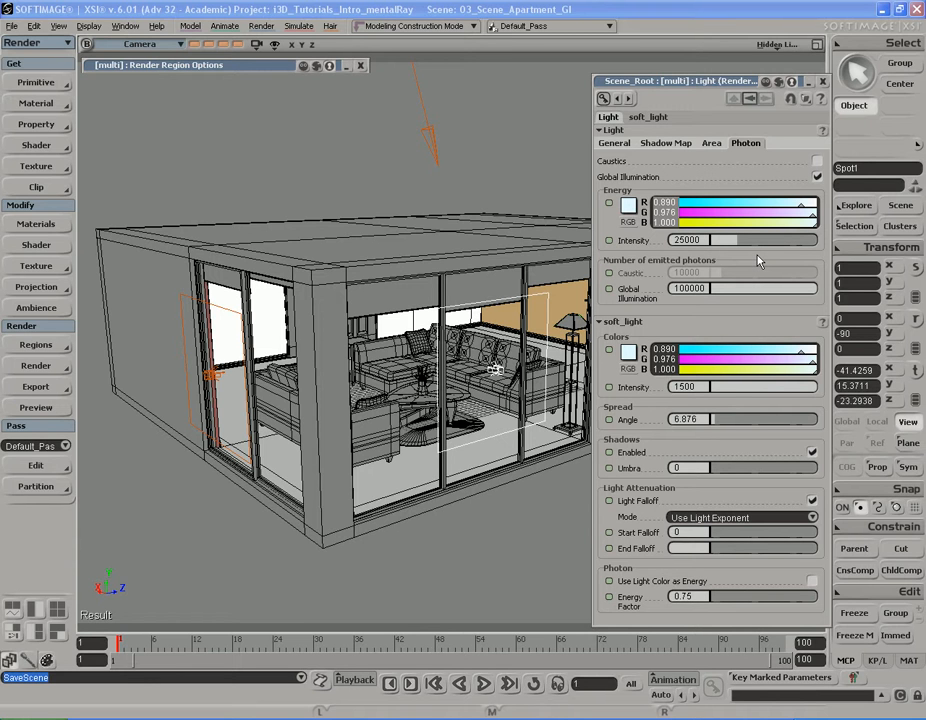
drag(743, 84, 737, 65)
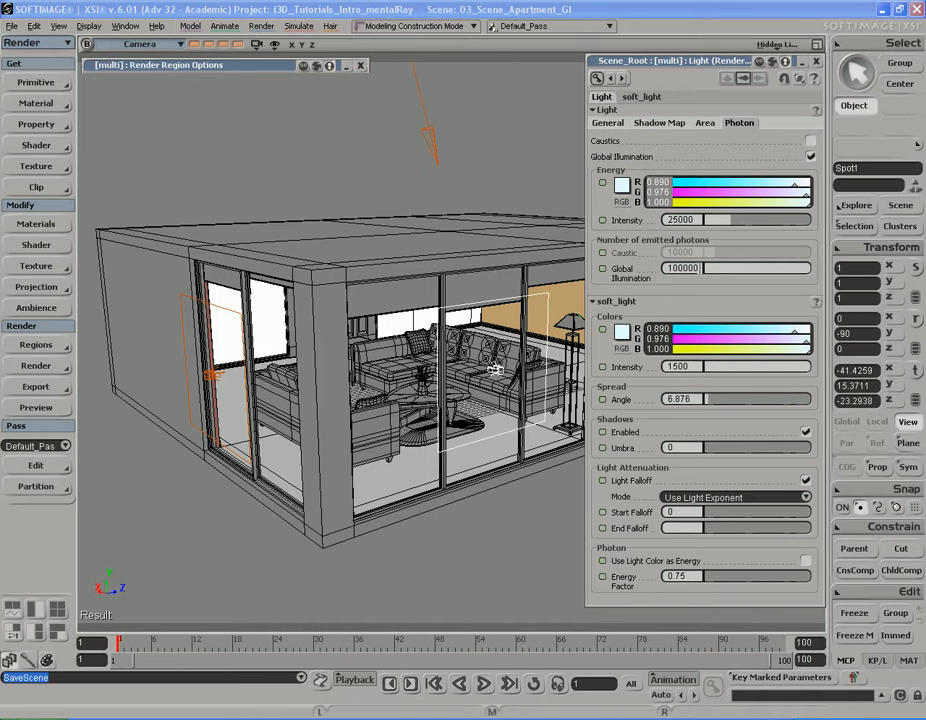
Select the infinite sun light and rotate it to about -54.7, -106.3 and -20.2 degrees in X, Y and Z.
key(space)
drag(415, 151, 450, 162)
key(s)
right_drag(480, 155, 514, 185)
middle_drag(514, 185, 519, 190)
right_drag(519, 190, 500, 221)
key(c)
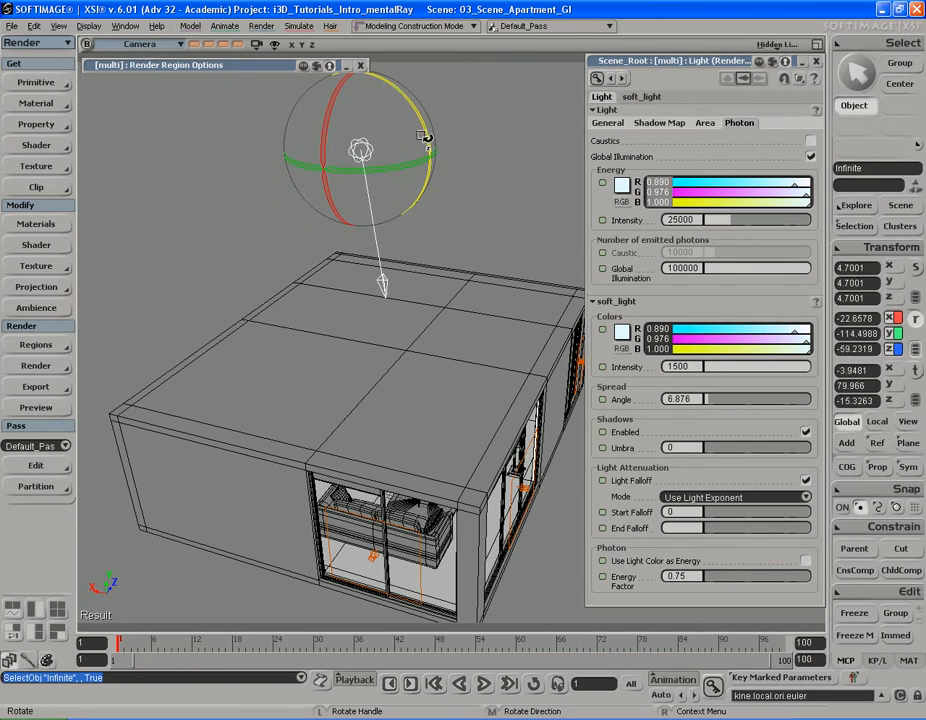
drag(424, 124, 427, 137)
key(s)
right_drag(471, 138, 440, 116)
key(c)
drag(459, 128, 461, 145)
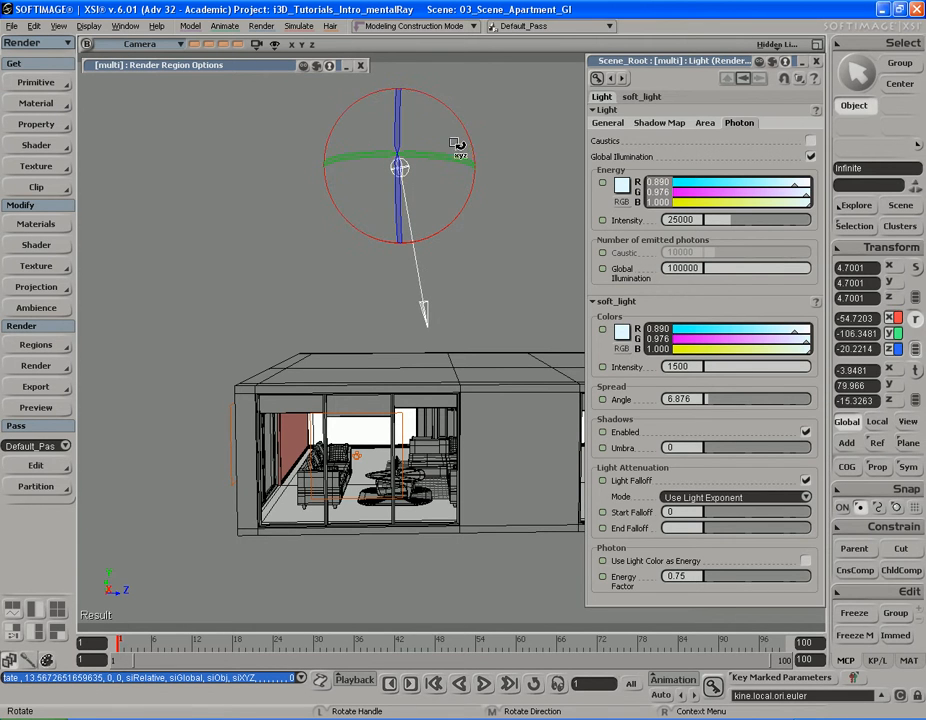
Check the render region's photon map rebuild option and preview the sunlit floor through the three-pane window from outside, hiding the region when rendered.
double_click(254, 67)
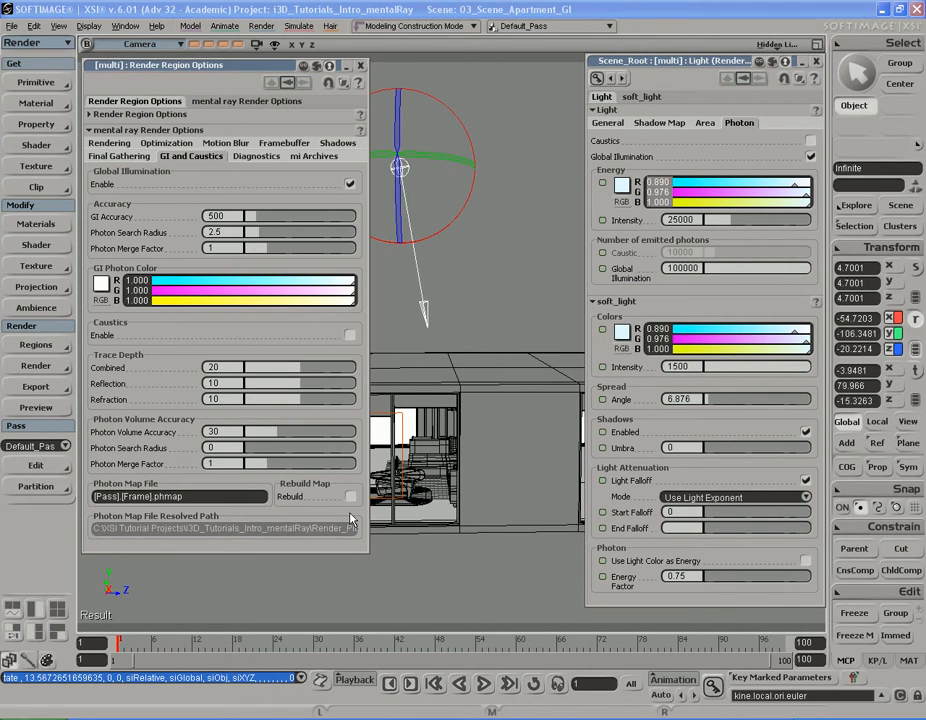
double_click(195, 65)
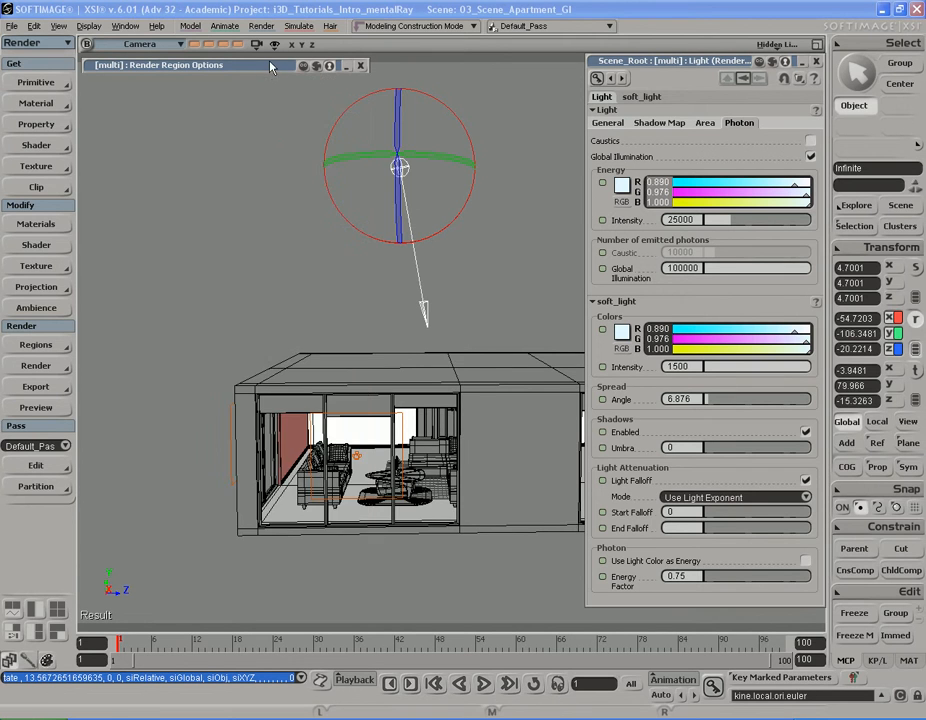
key(s)
drag(445, 342, 450, 301)
right_drag(450, 301, 467, 291)
middle_drag(467, 291, 415, 308)
drag(415, 308, 425, 280)
mouse_move(425, 280)
right_down()
mouse_move(442, 273)
mouse_move(492, 284)
right_up()
middle_drag(492, 284, 420, 291)
key(q)
mouse_move(166, 353)
mouse_down()
mouse_move(438, 550)
mouse_move(473, 549)
mouse_up()
key(s)
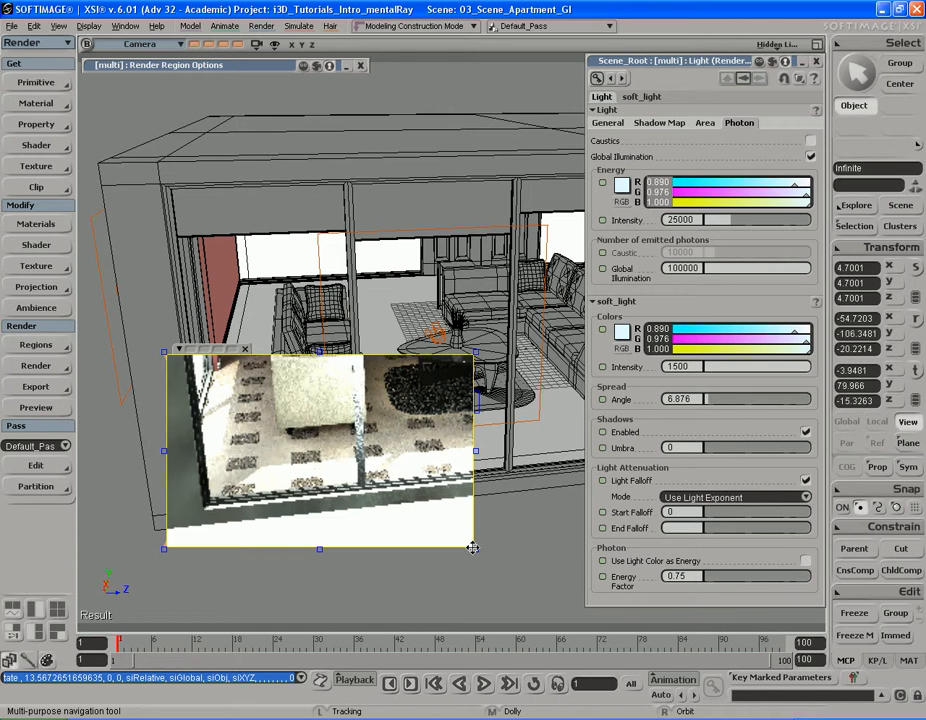
key(q)
middle_click(422, 506)
Examine the apartment's exterior from several angles, including the sun light's direction and the spot lights at the windows.
key(s)
right_drag(418, 497, 362, 481)
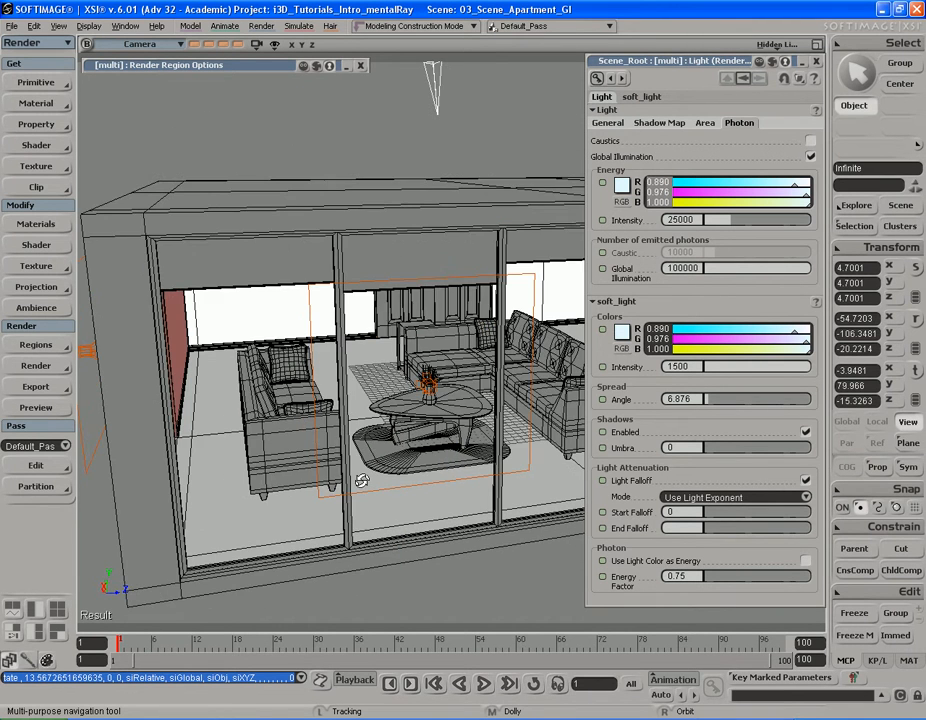
middle_drag(275, 471, 440, 467)
right_drag(440, 467, 420, 470)
drag(420, 470, 415, 480)
right_drag(415, 480, 404, 463)
key(space)
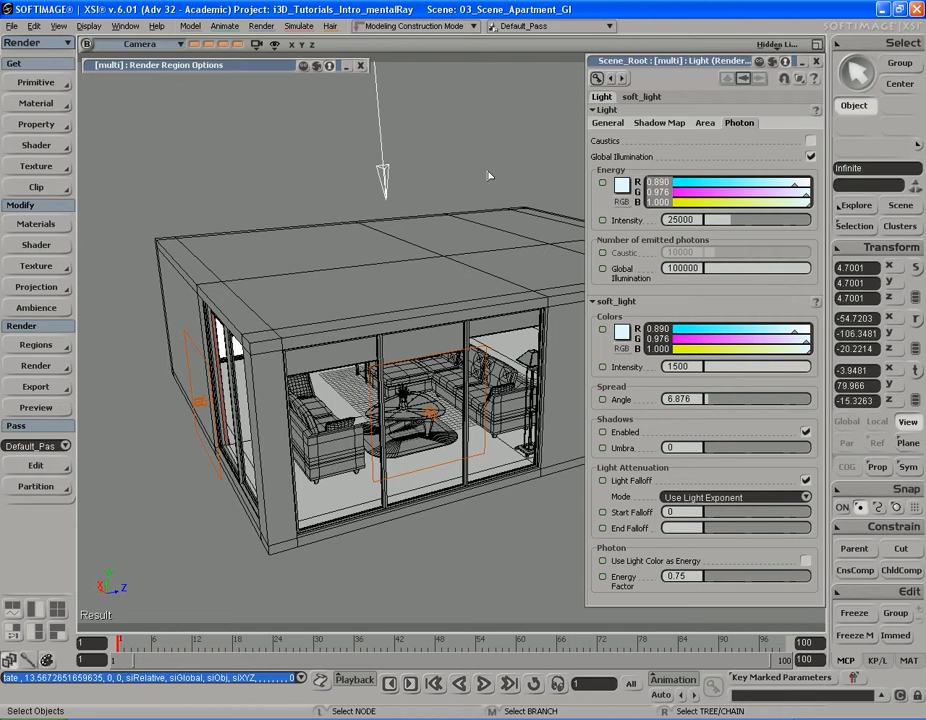
key(s)
mouse_move(503, 270)
mouse_down()
mouse_move(506, 259)
mouse_move(499, 263)
mouse_up()
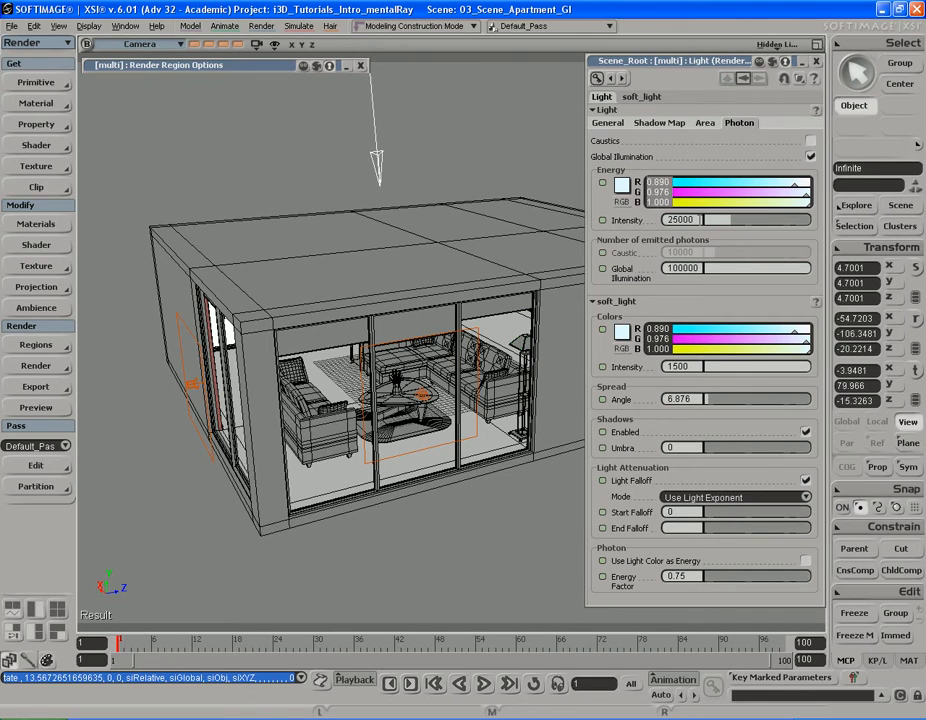
Check the spot lights' photon energy intensity and the render region's photon map rebuild option.
double_click(699, 220)
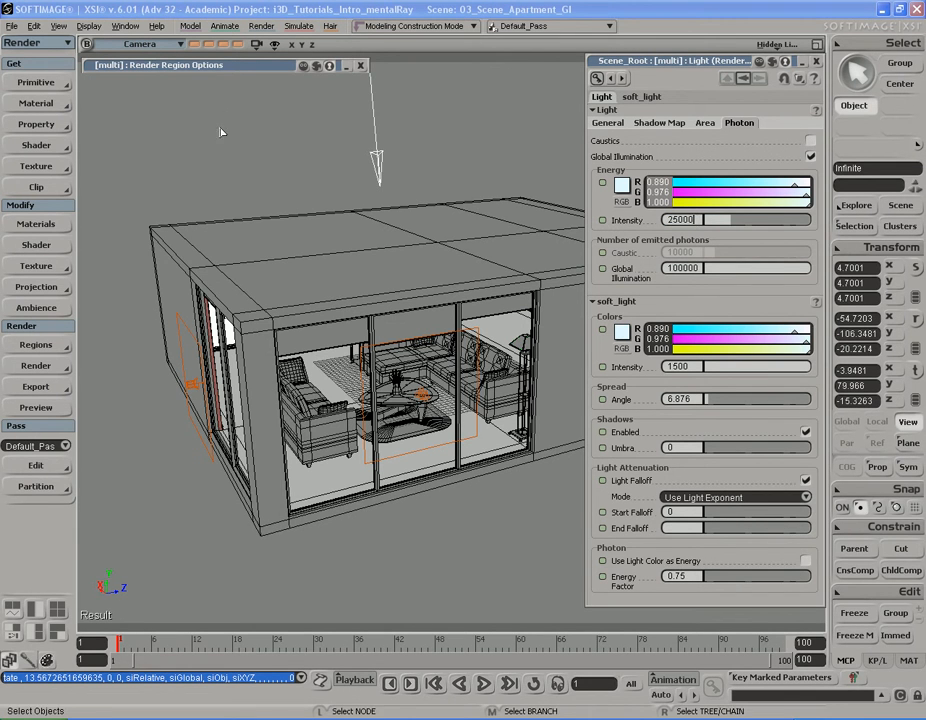
double_click(237, 66)
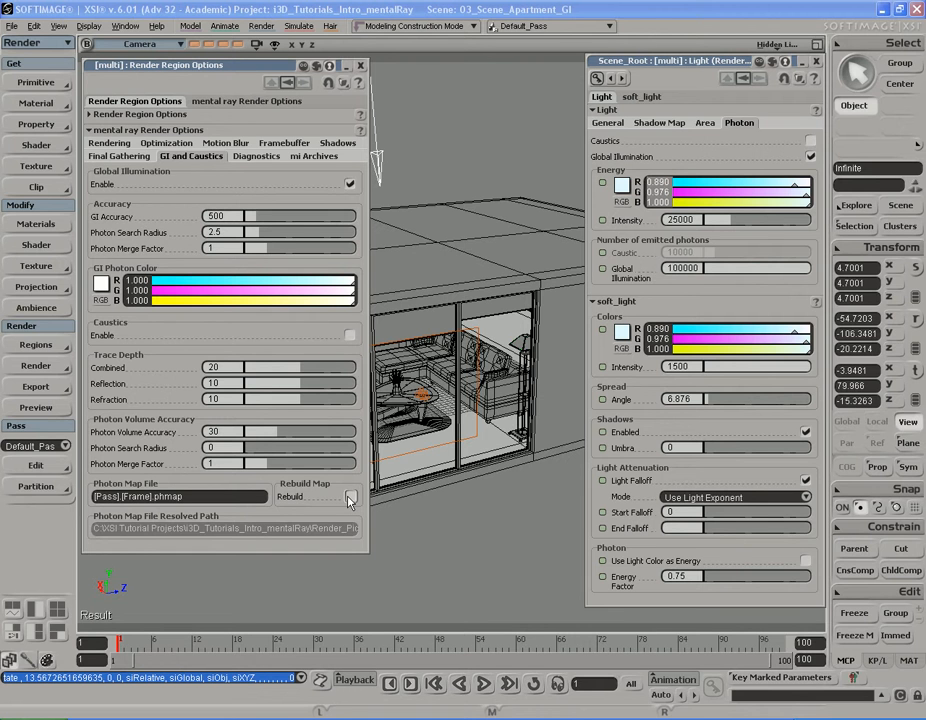
double_click(267, 71)
key(s)
right_drag(385, 275, 408, 322)
key(s)
middle_drag(408, 322, 391, 319)
mouse_move(391, 319)
mouse_down()
mouse_move(382, 322)
mouse_move(400, 328)
mouse_up()
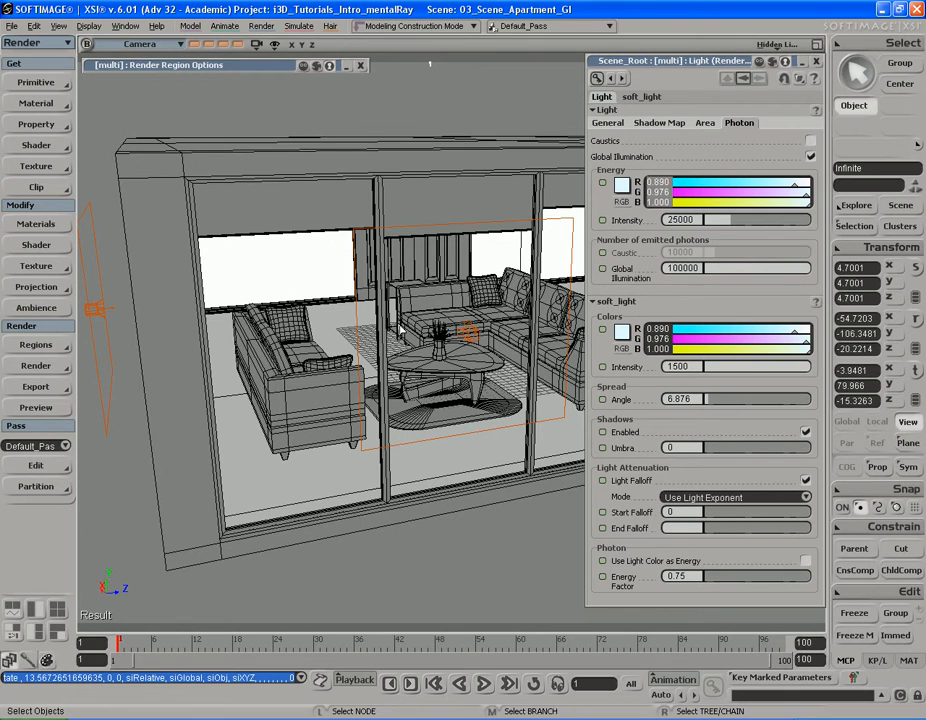
key(s)
middle_drag(400, 331, 360, 304)
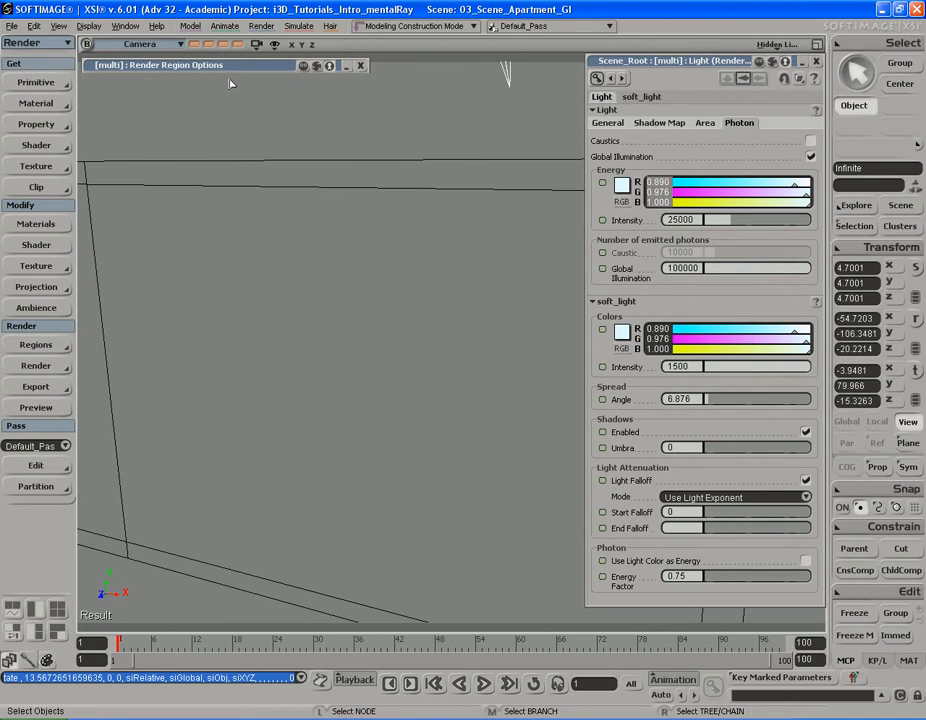
Recall the second stored camera view, enable photon map rebuilding for the render region and collapse both property windows.
click(200, 46)
click(208, 45)
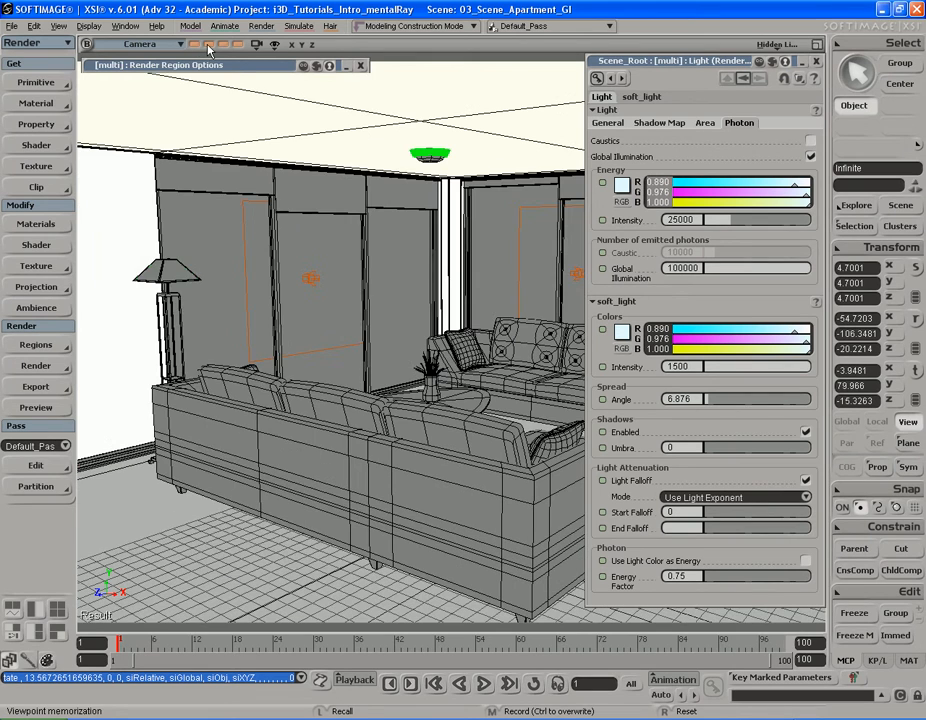
double_click(259, 68)
click(351, 496)
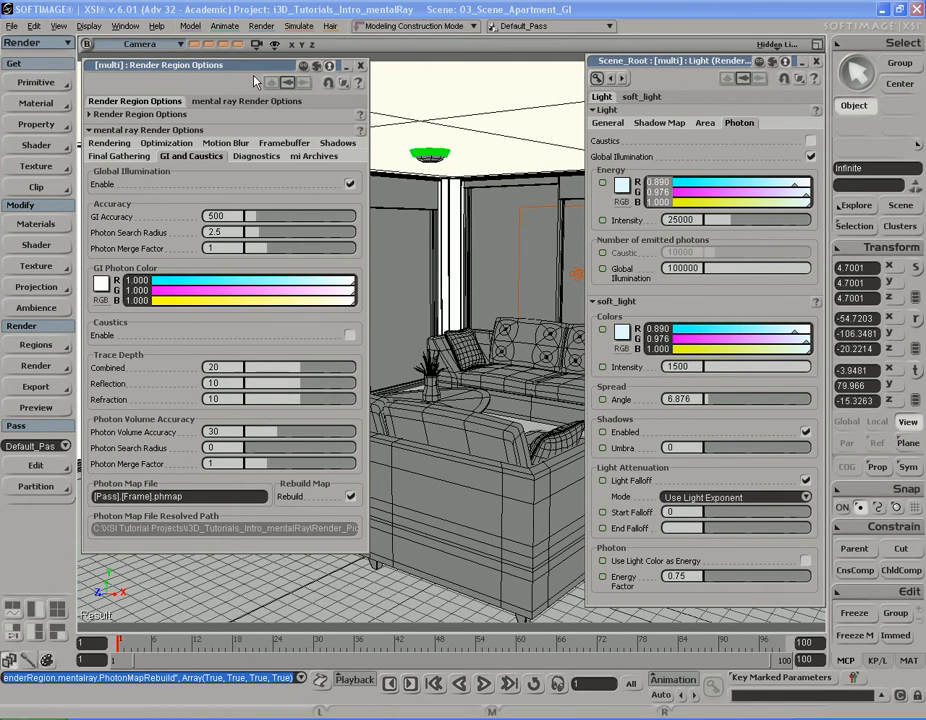
double_click(190, 64)
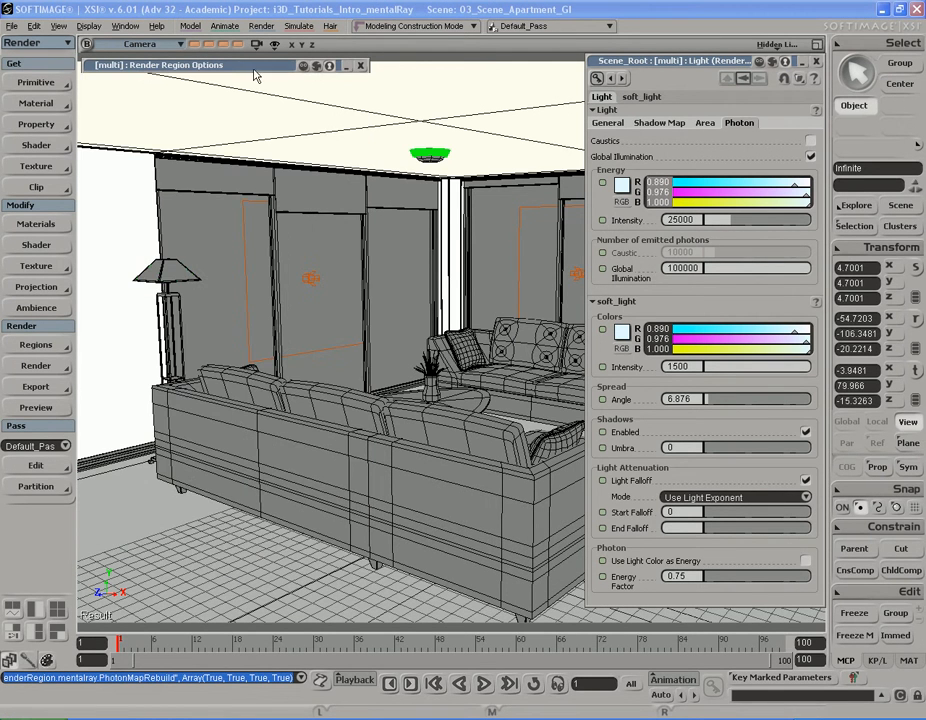
double_click(723, 62)
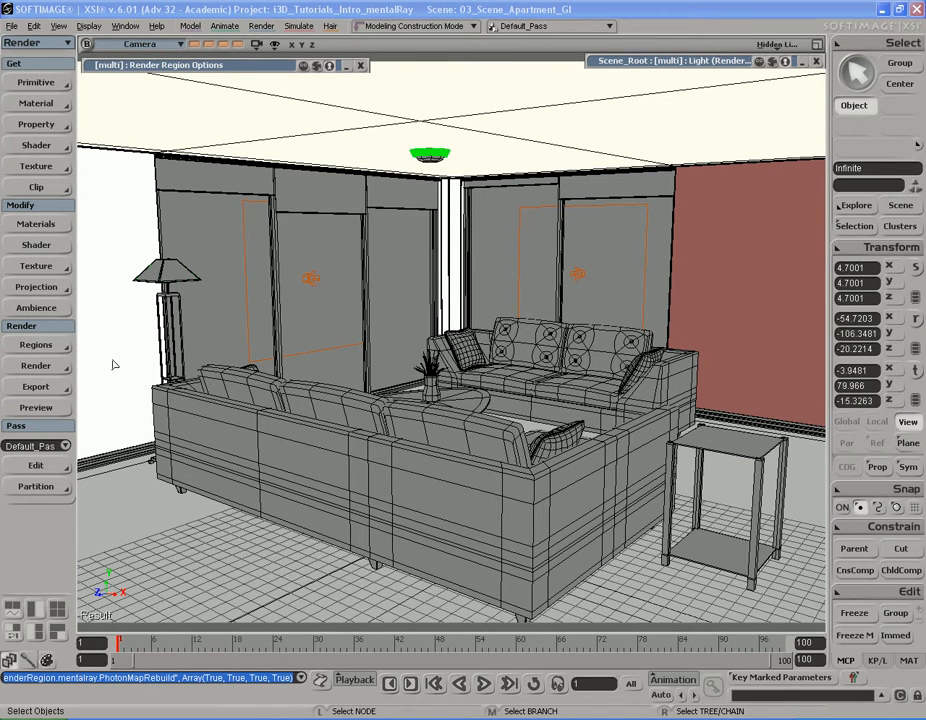
Render a preview of the apartment interior and inspect the lighting from the first and third stored camera views.
click(69, 411)
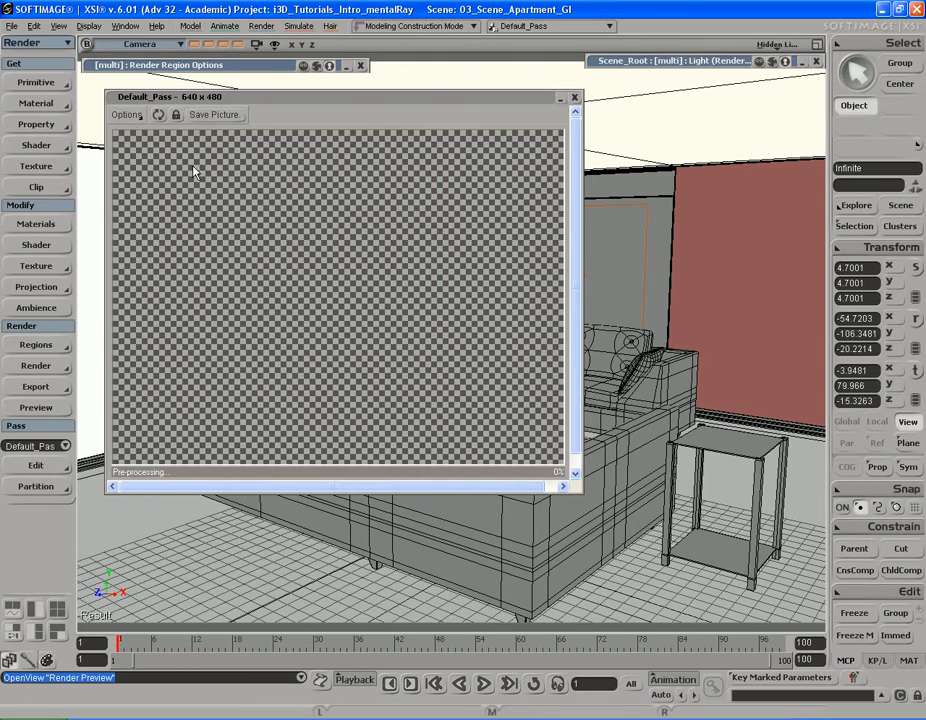
click(126, 115)
click(143, 160)
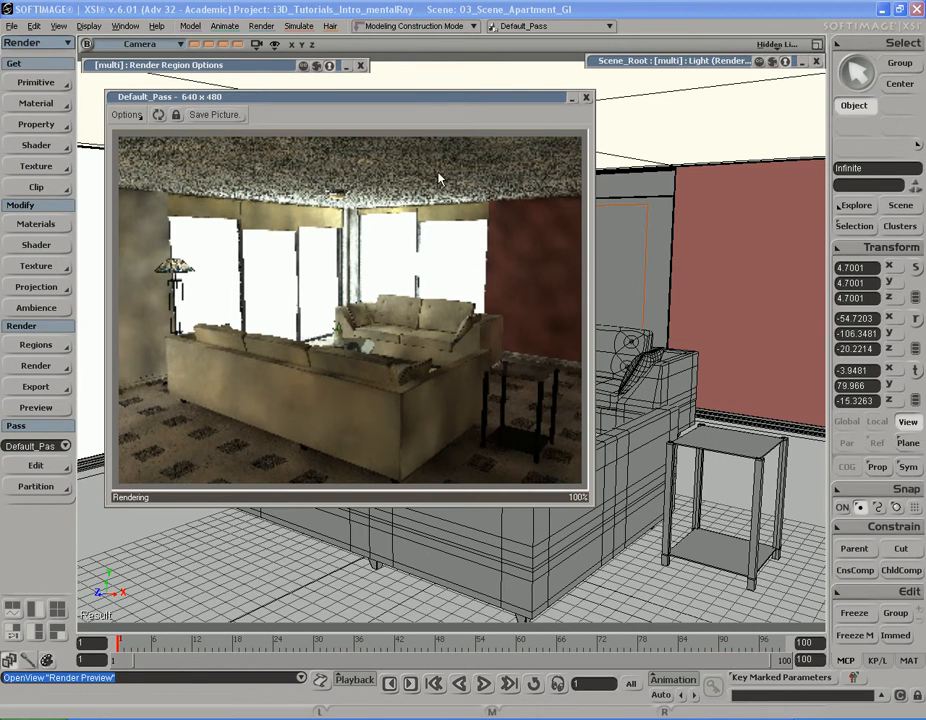
click(195, 44)
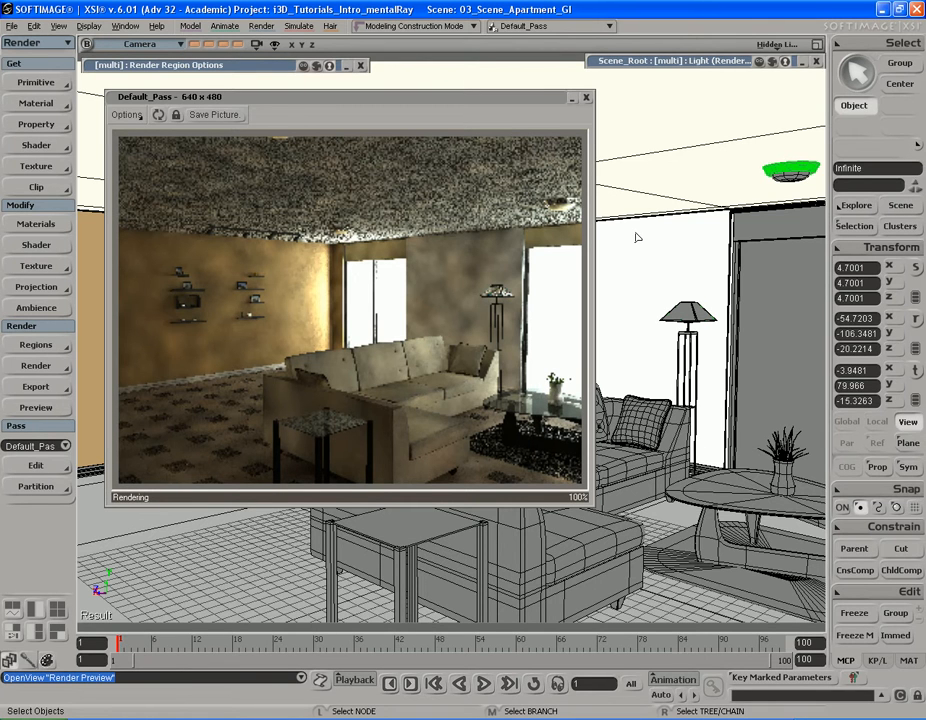
click(222, 45)
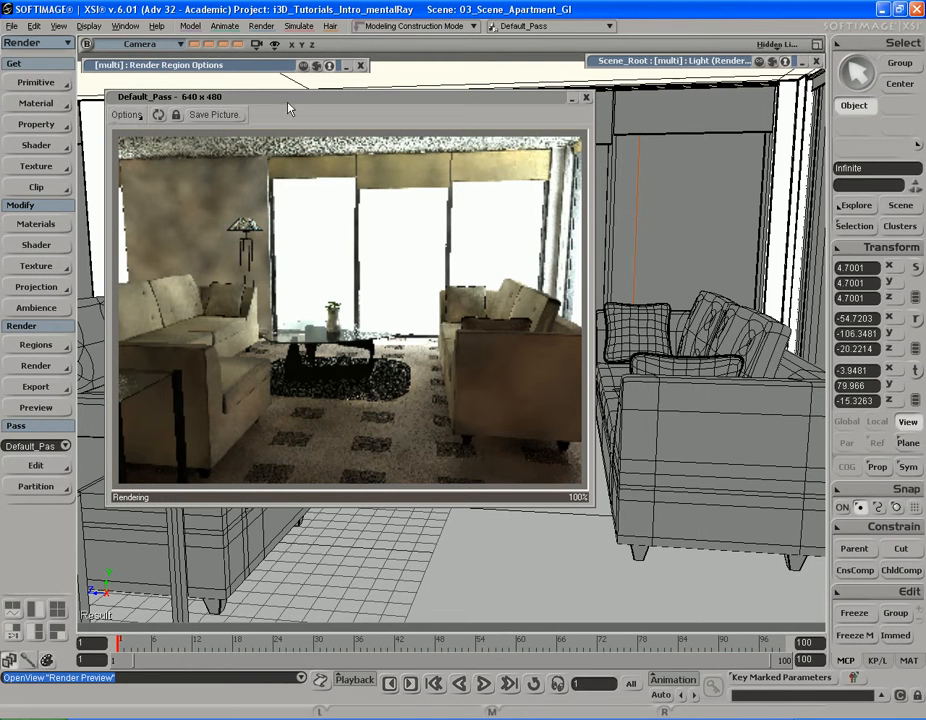
Disable photon map rebuilding for the render region and preview the camera view facing the sofa and wall shelves.
click(263, 70)
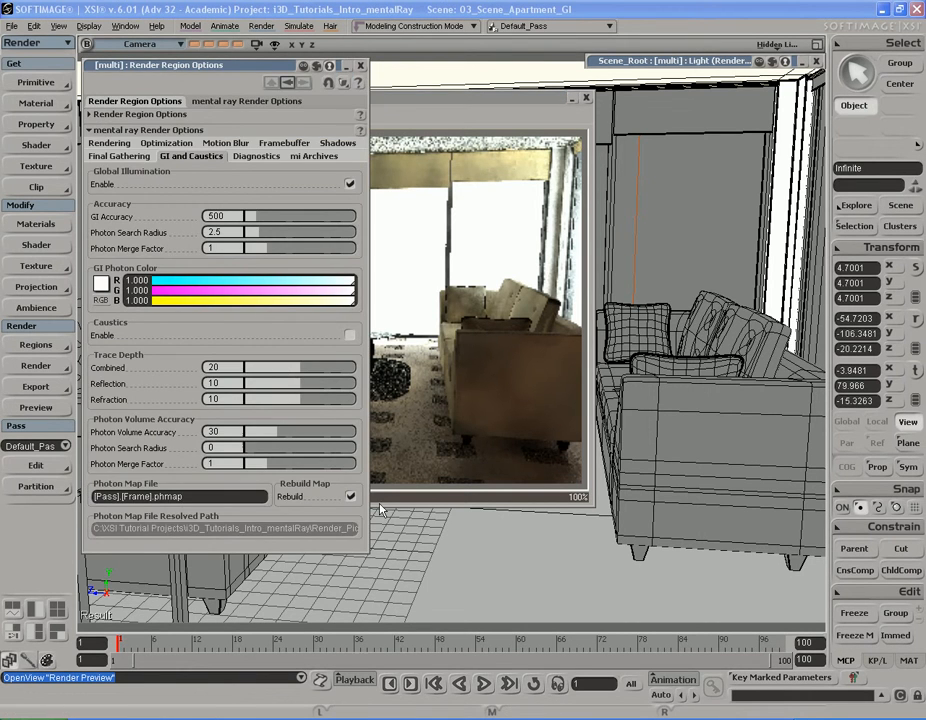
click(350, 495)
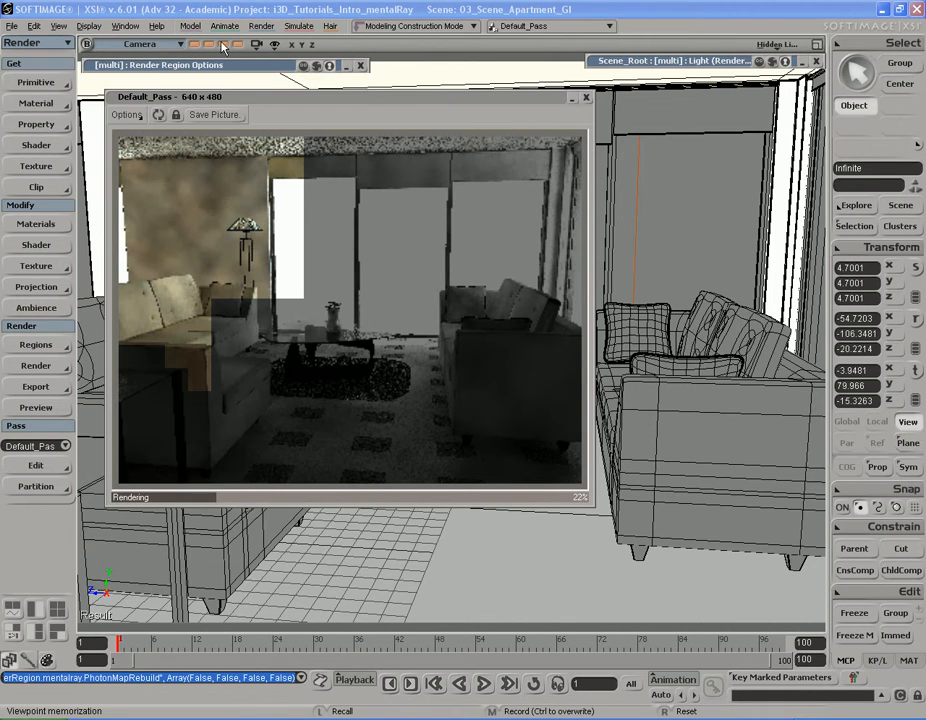
click(224, 47)
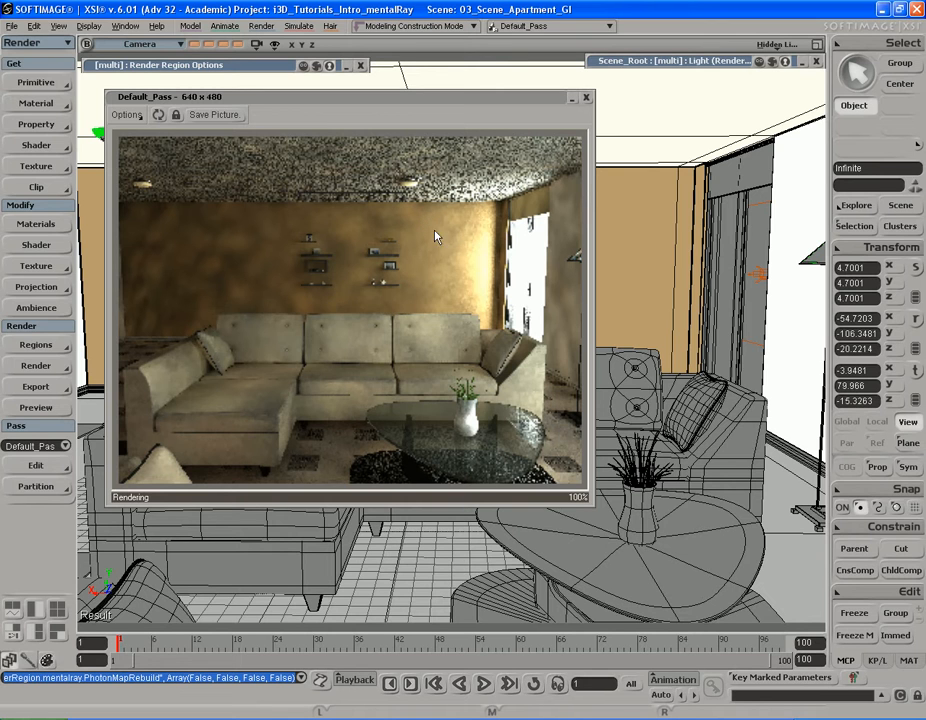
drag(415, 101, 471, 111)
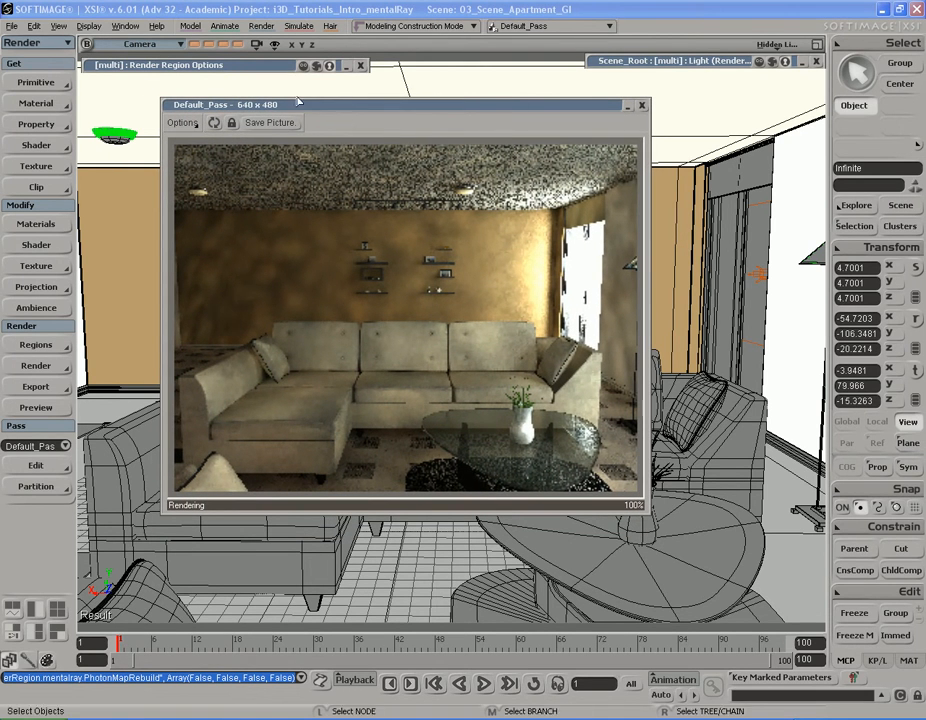
click(237, 46)
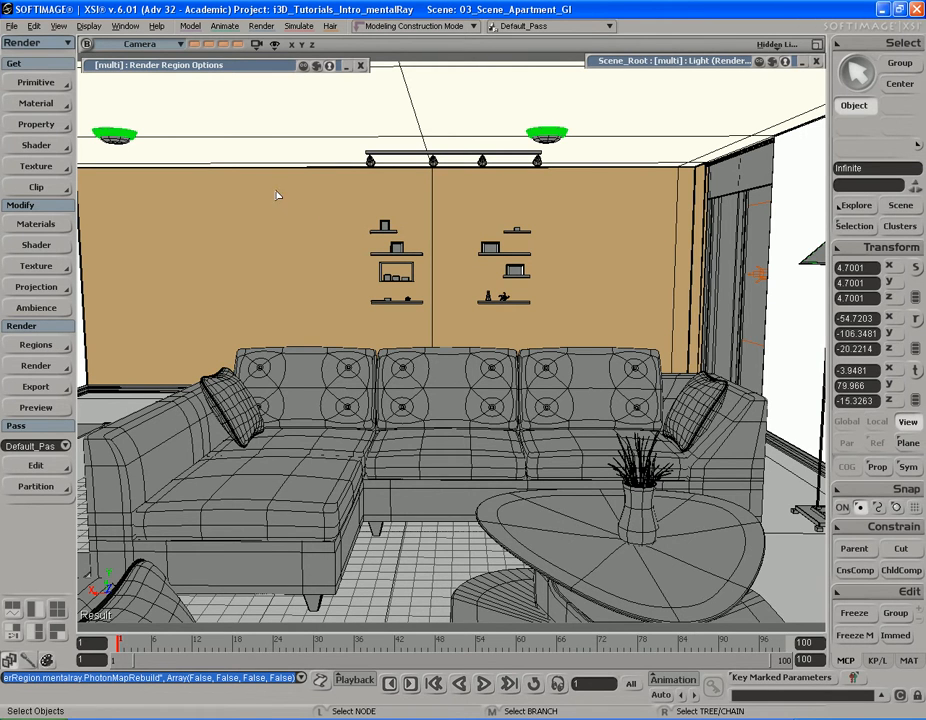
Set the render region's GI accuracy to 2048 and collapse its options window.
click(262, 67)
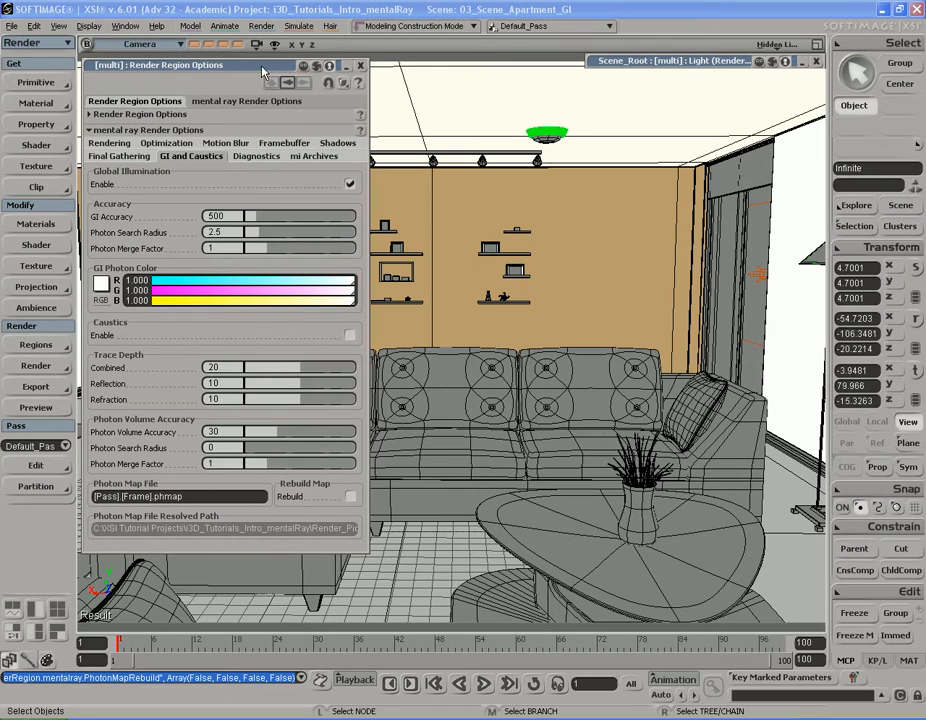
double_click(225, 216)
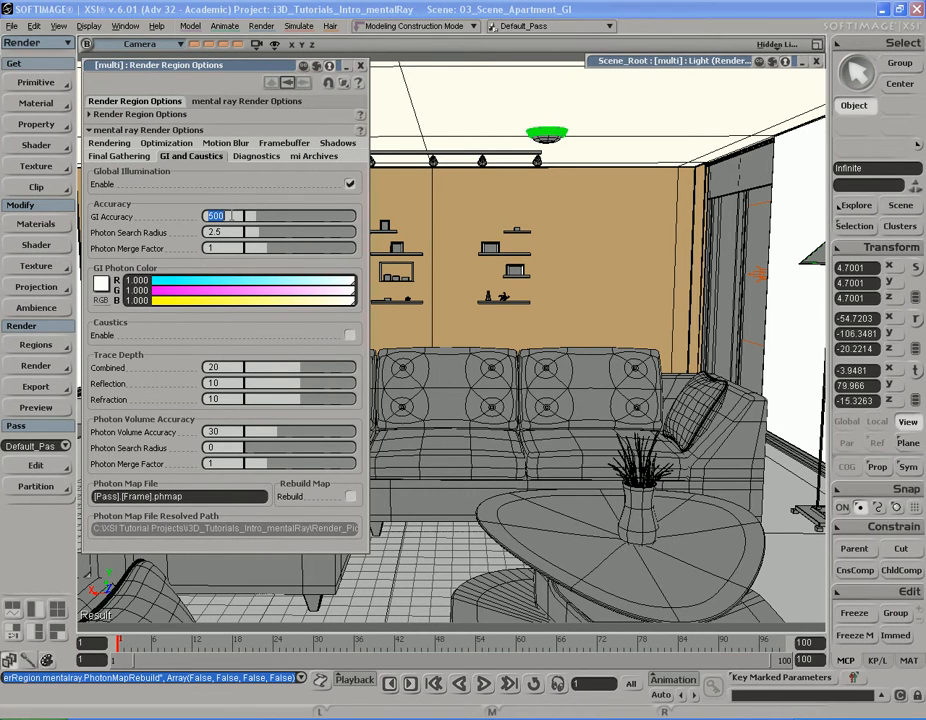
text(2048)
key(Return)
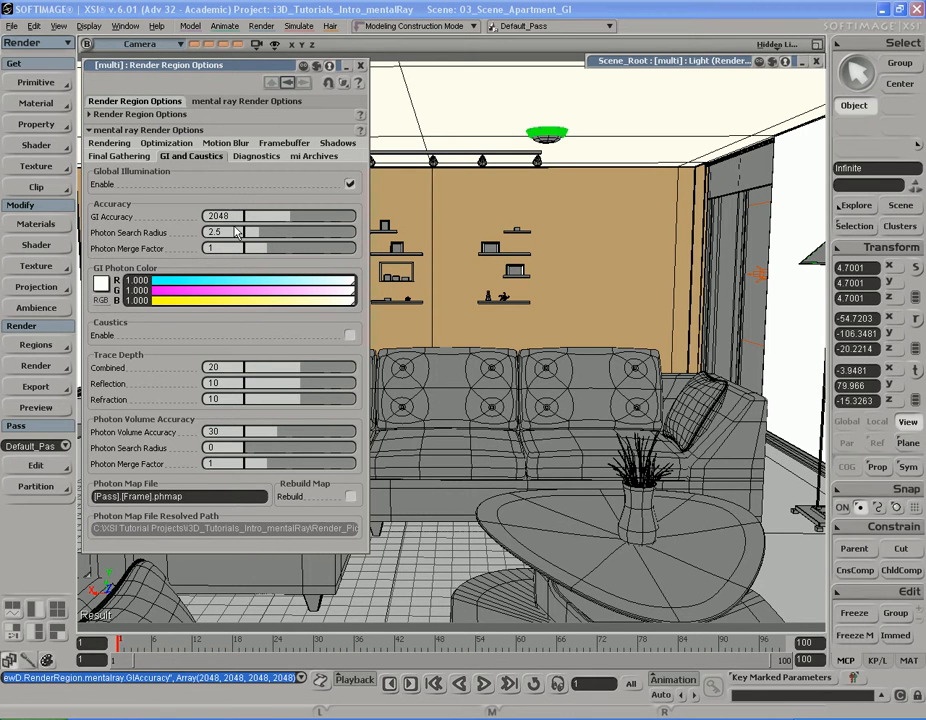
double_click(252, 65)
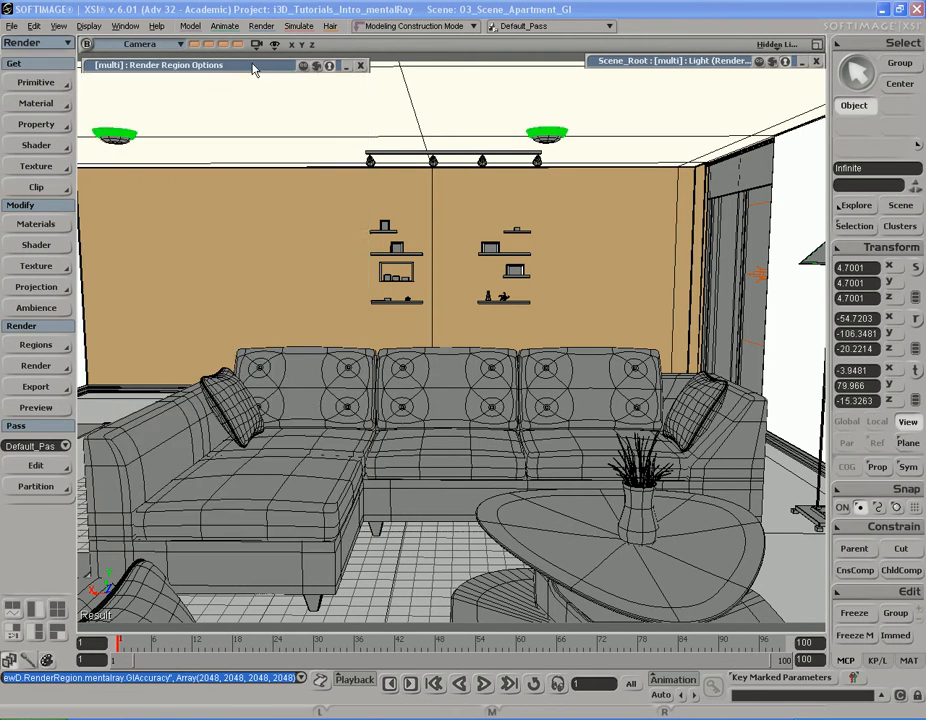
Check the spot lights' number of emitted global illumination photons alongside the render region's accuracy settings.
double_click(672, 62)
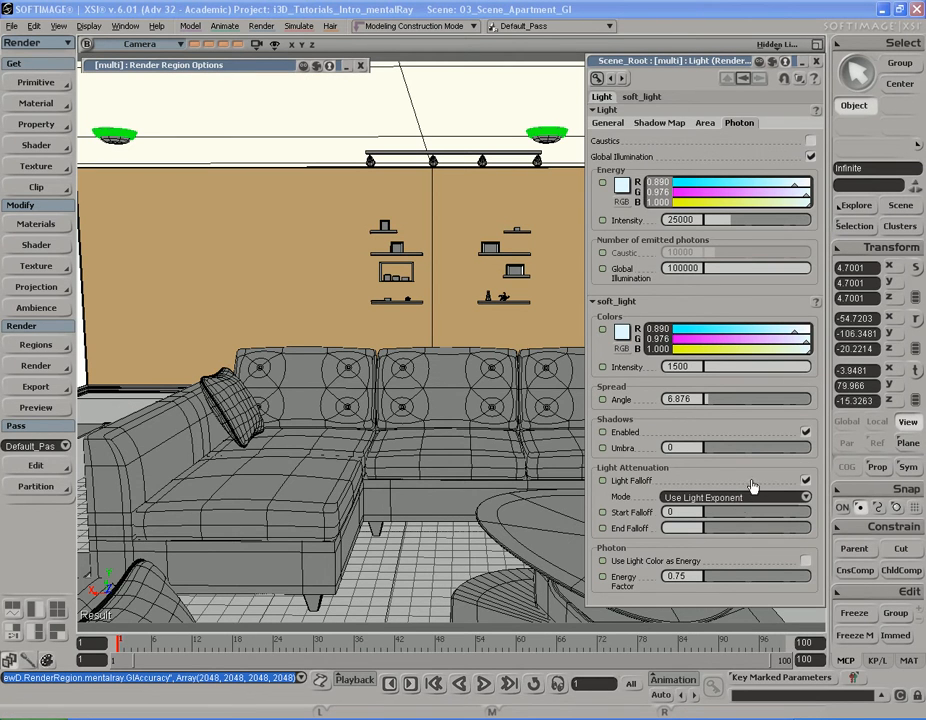
click(698, 270)
double_click(256, 68)
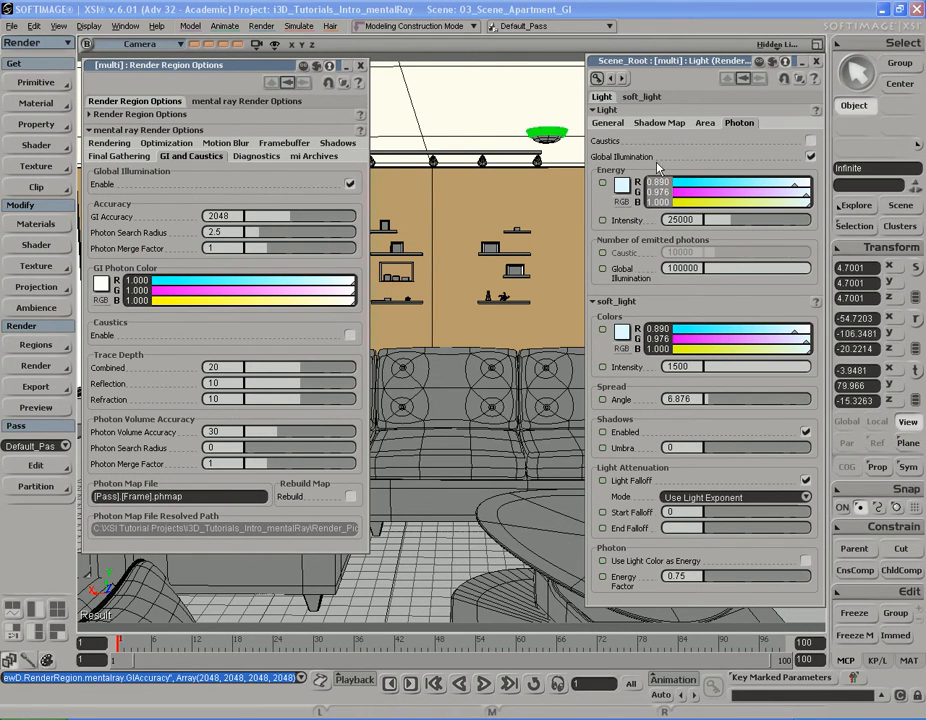
double_click(701, 65)
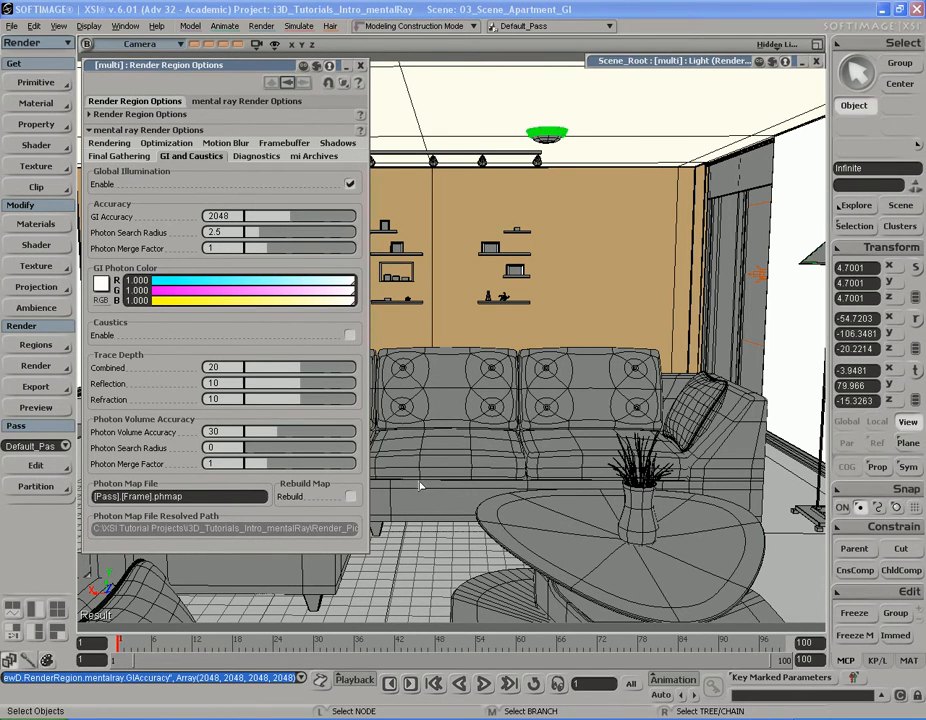
Enable photon map rebuilding for the render region, set the photon search radius to 20 and collapse the options window.
click(350, 496)
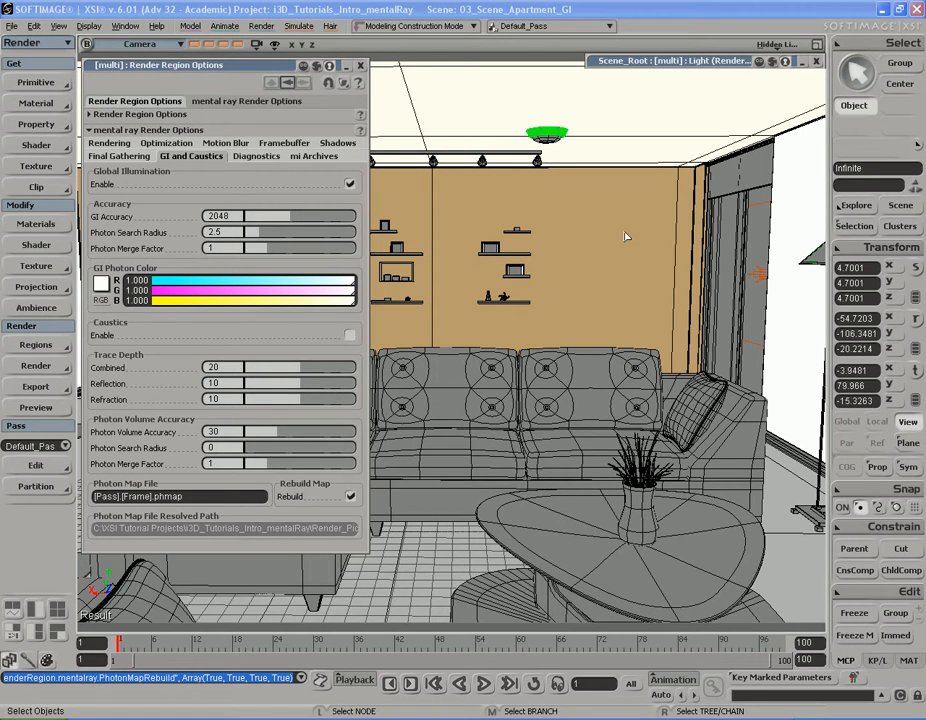
drag(259, 237, 362, 238)
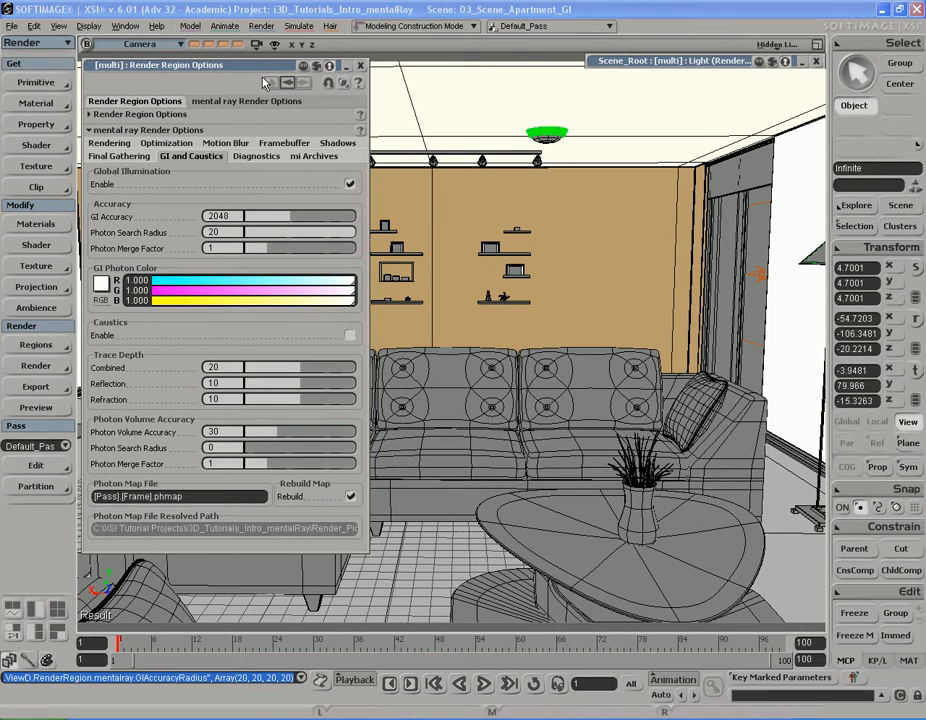
double_click(255, 66)
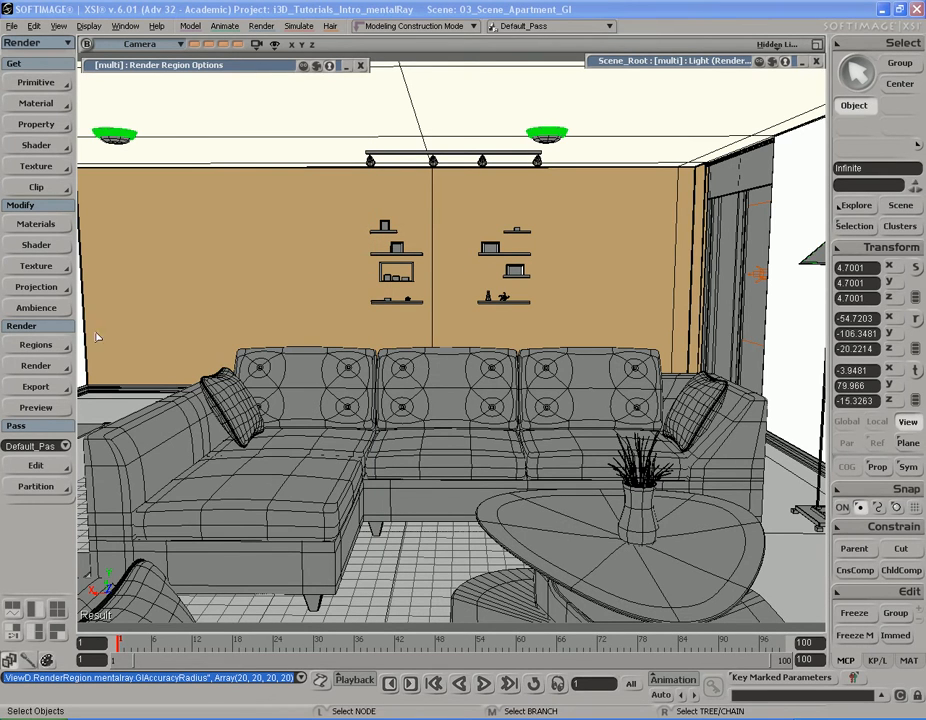
Render a new preview, compare the photon smoothing on the sofa, window wall and room corner views, and close the preview.
click(36, 407)
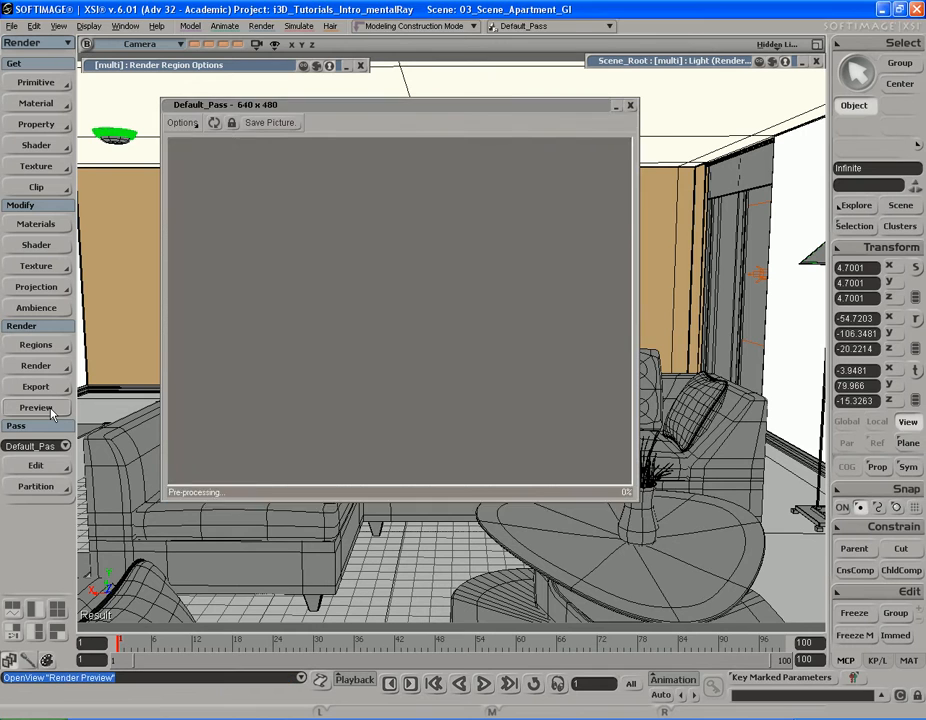
click(182, 122)
click(208, 164)
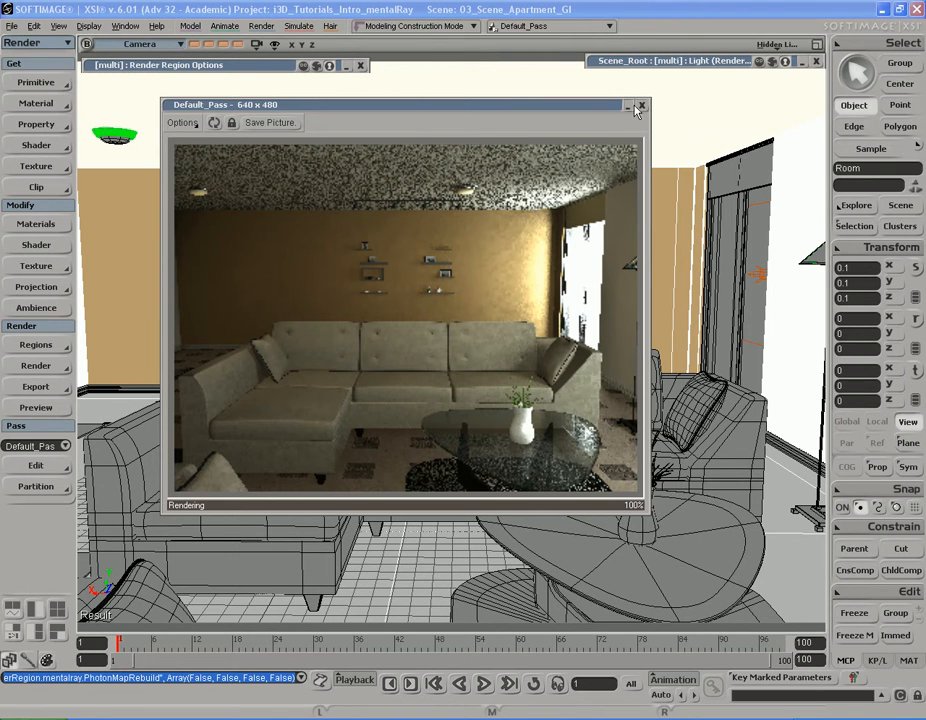
click(232, 48)
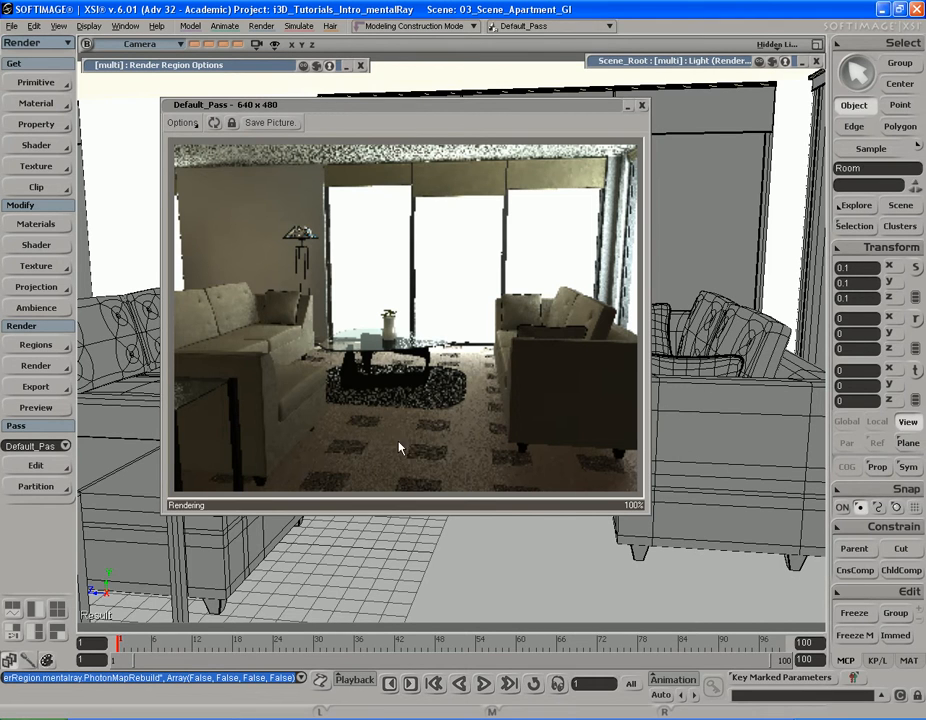
key(Escape)
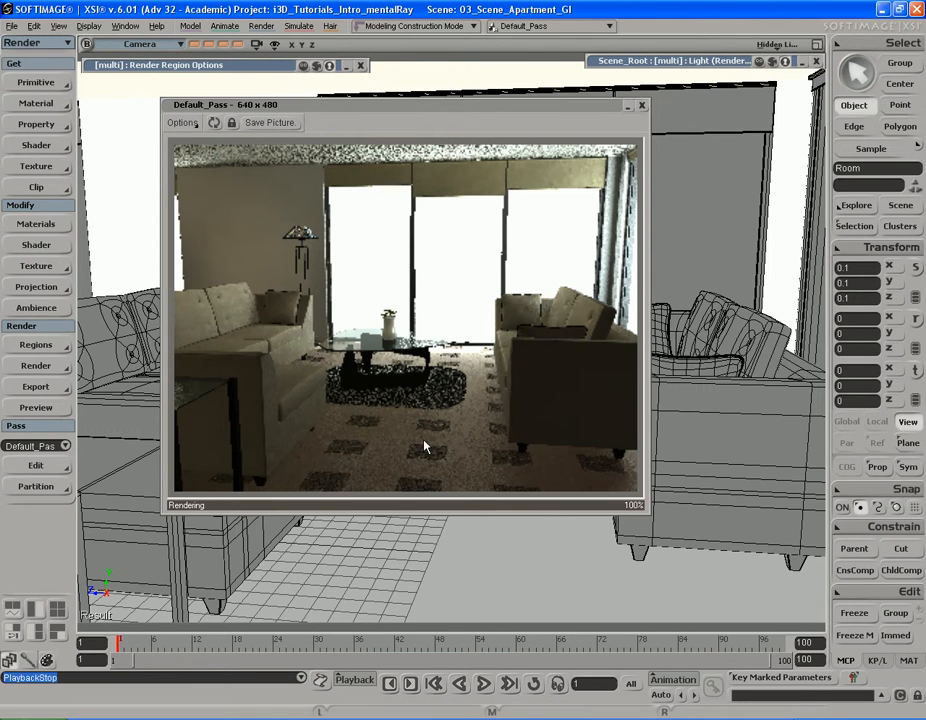
click(196, 44)
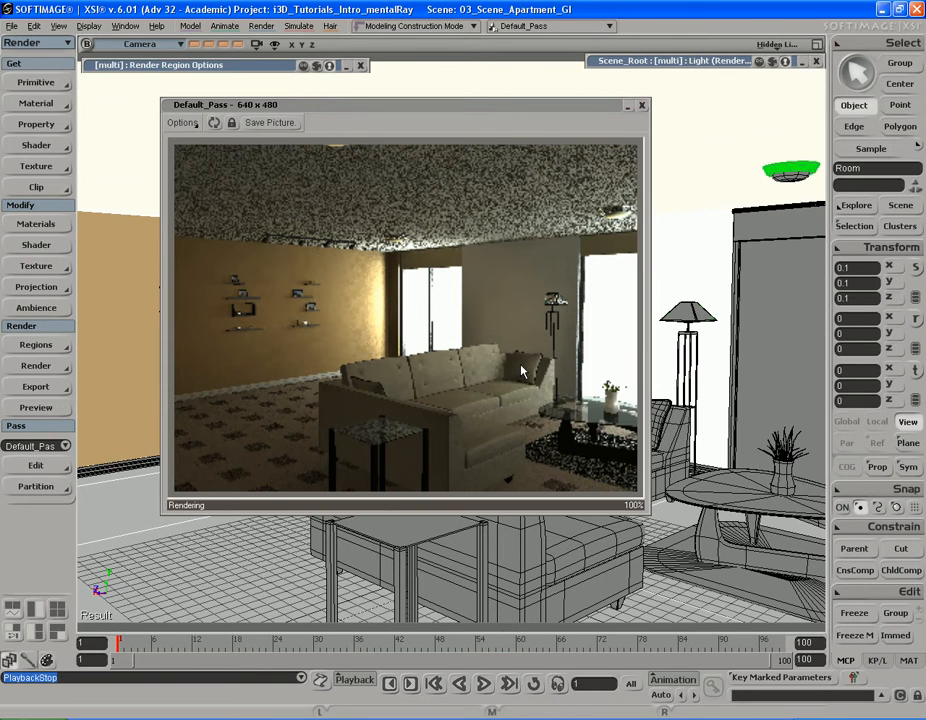
click(641, 105)
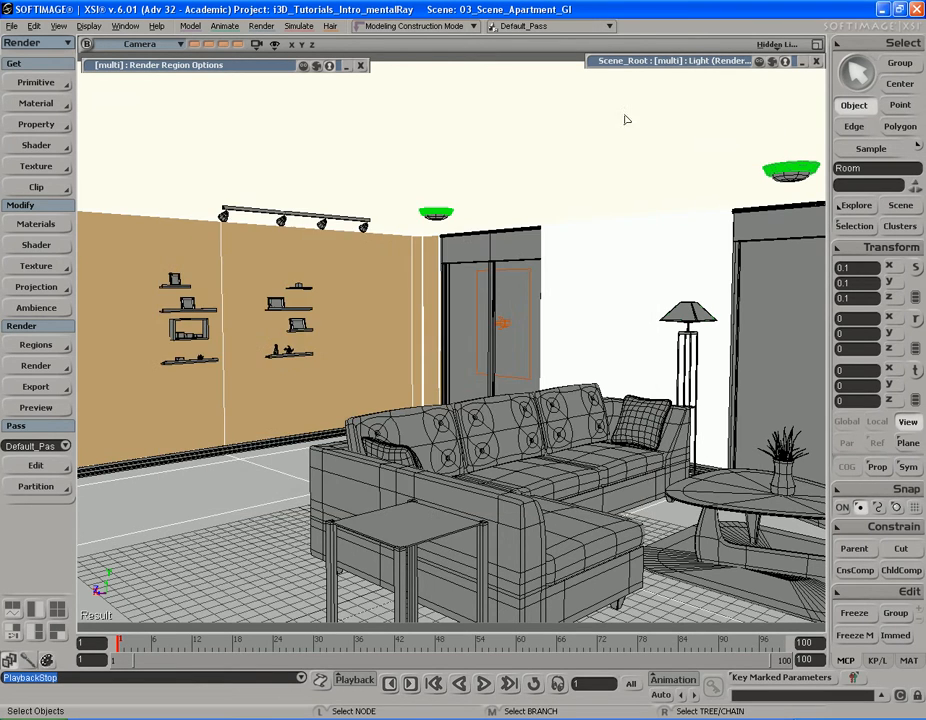
Set the render region's photon search radius to 2.5, enable photon map rebuilding and collapse the options window.
click(160, 65)
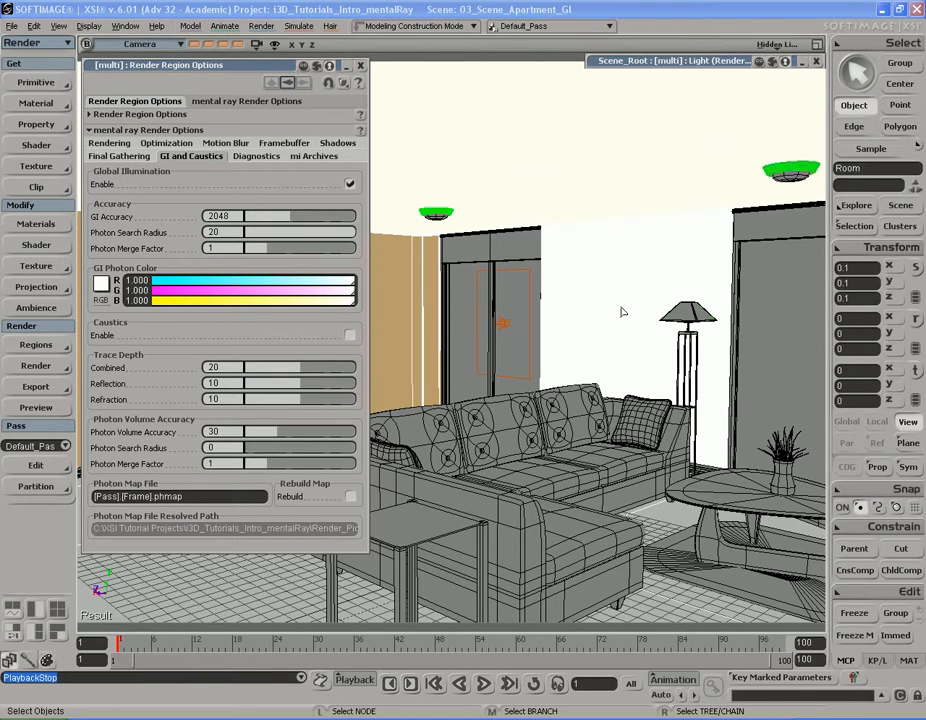
click(234, 232)
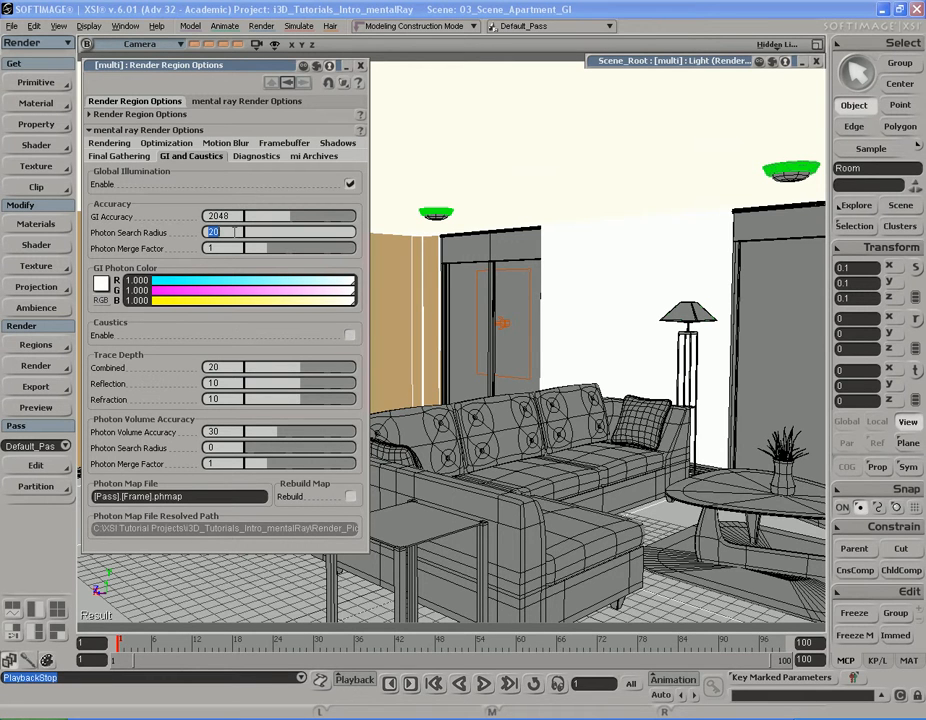
text(2.5)
key(Return)
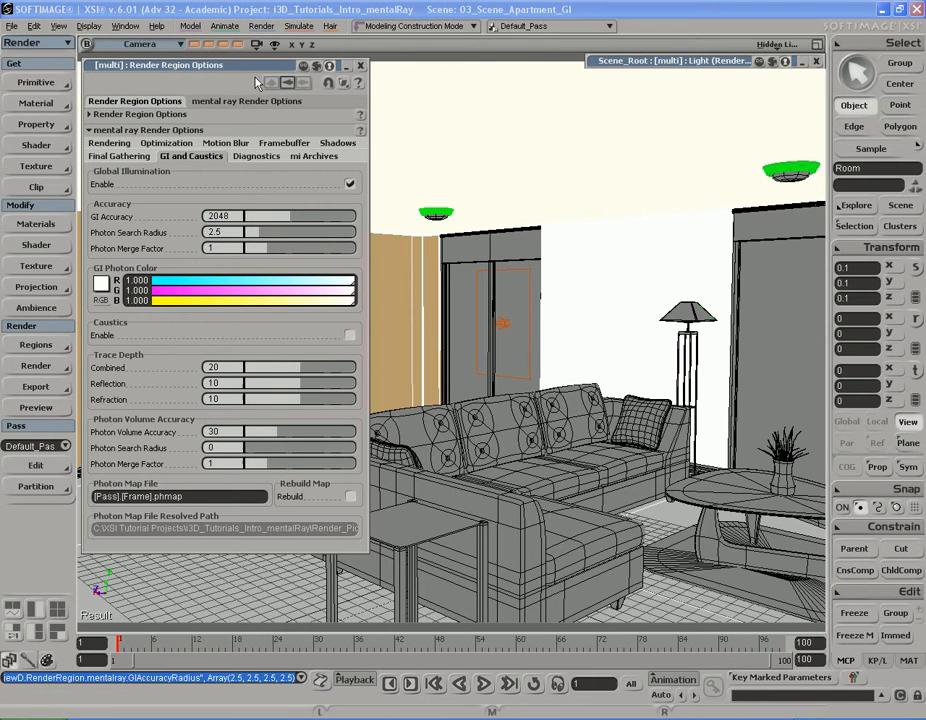
click(350, 496)
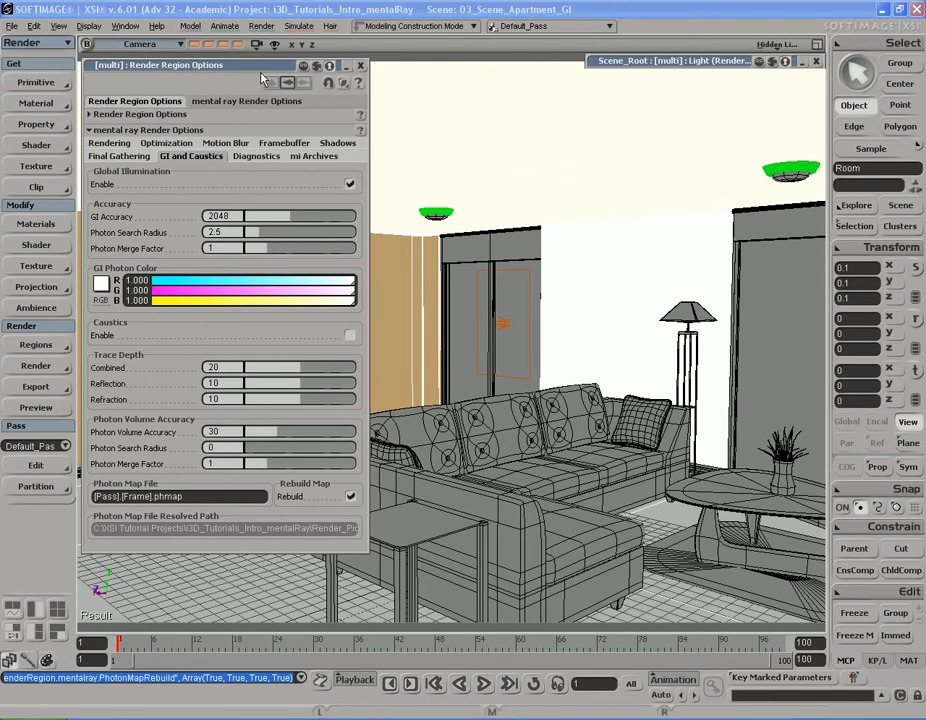
double_click(186, 65)
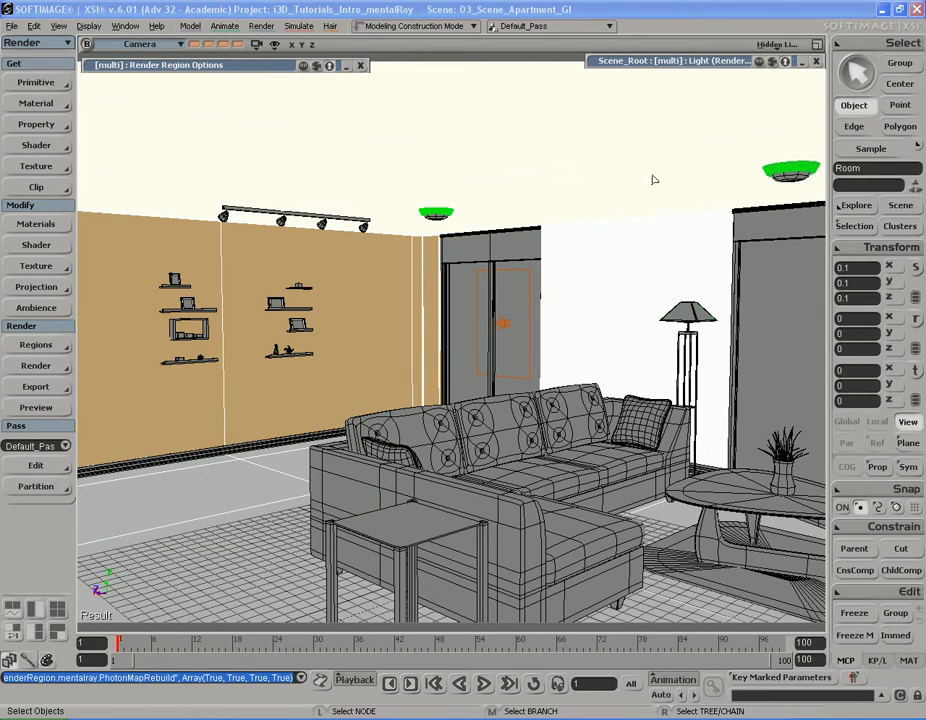
Review the light photon and render region GI settings, and render a new preview using the Viewport B region options.
double_click(678, 62)
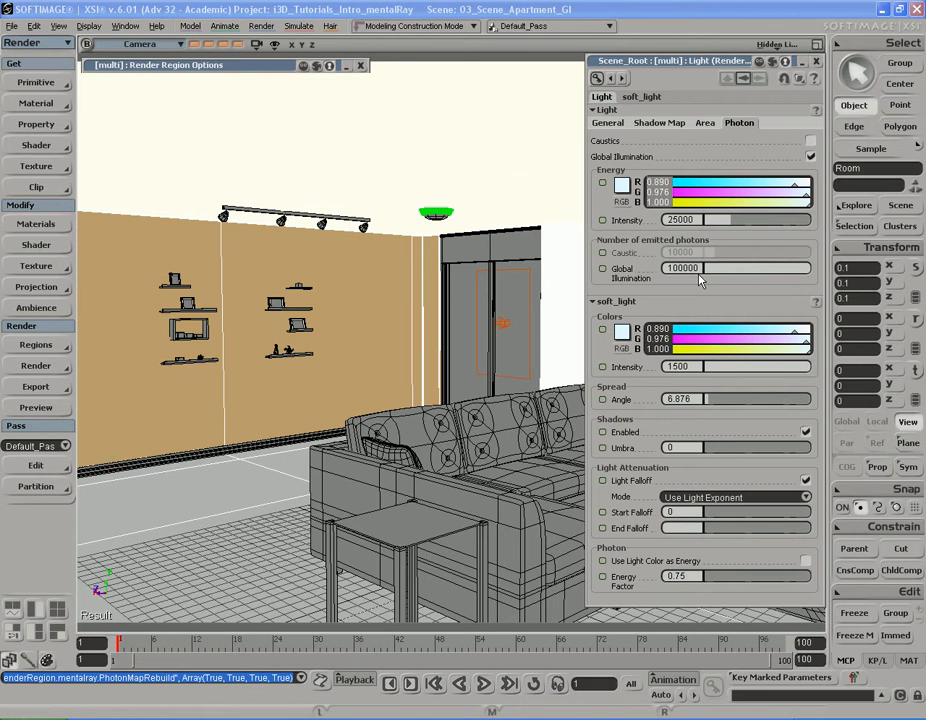
double_click(690, 61)
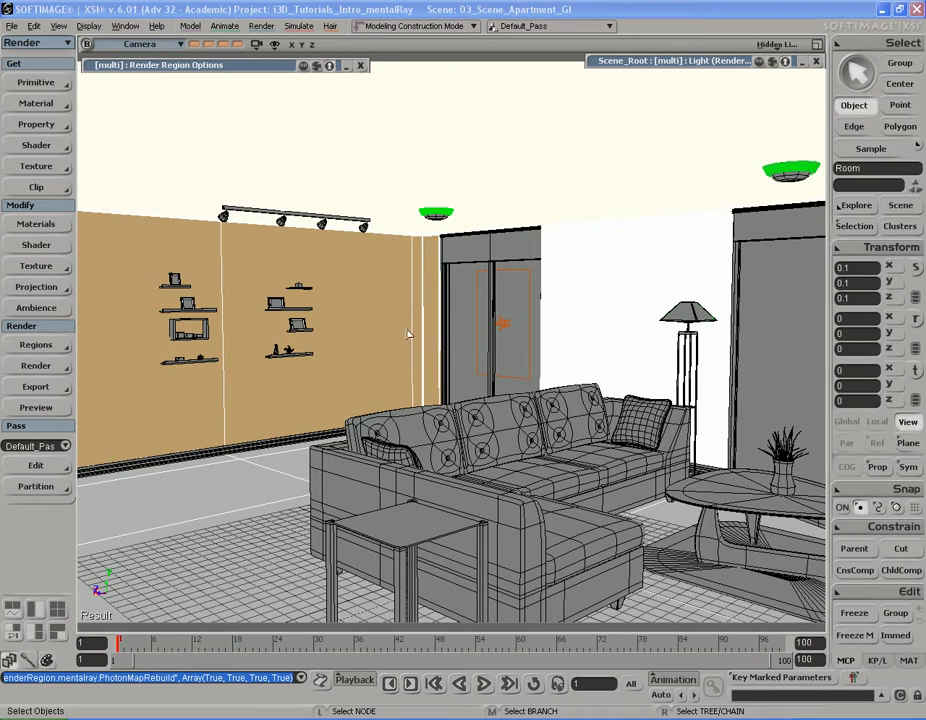
double_click(196, 64)
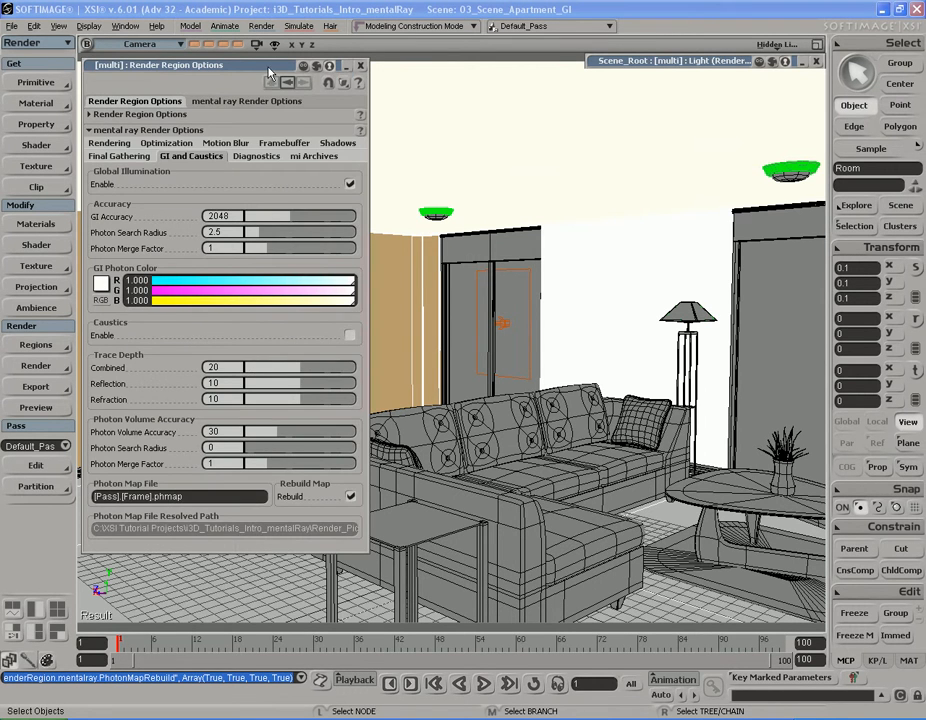
double_click(196, 64)
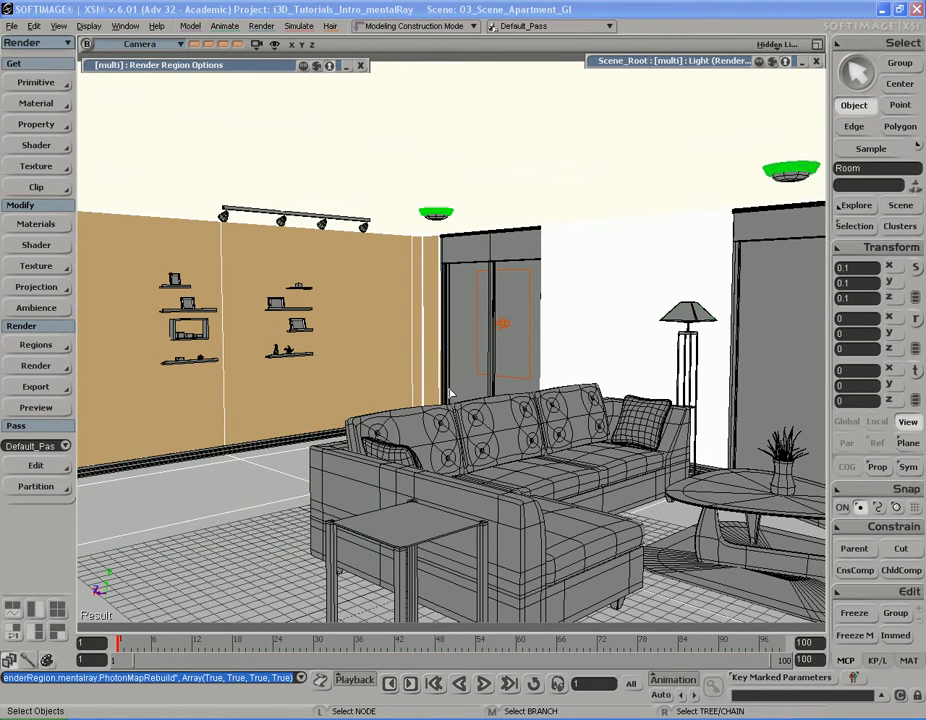
click(60, 407)
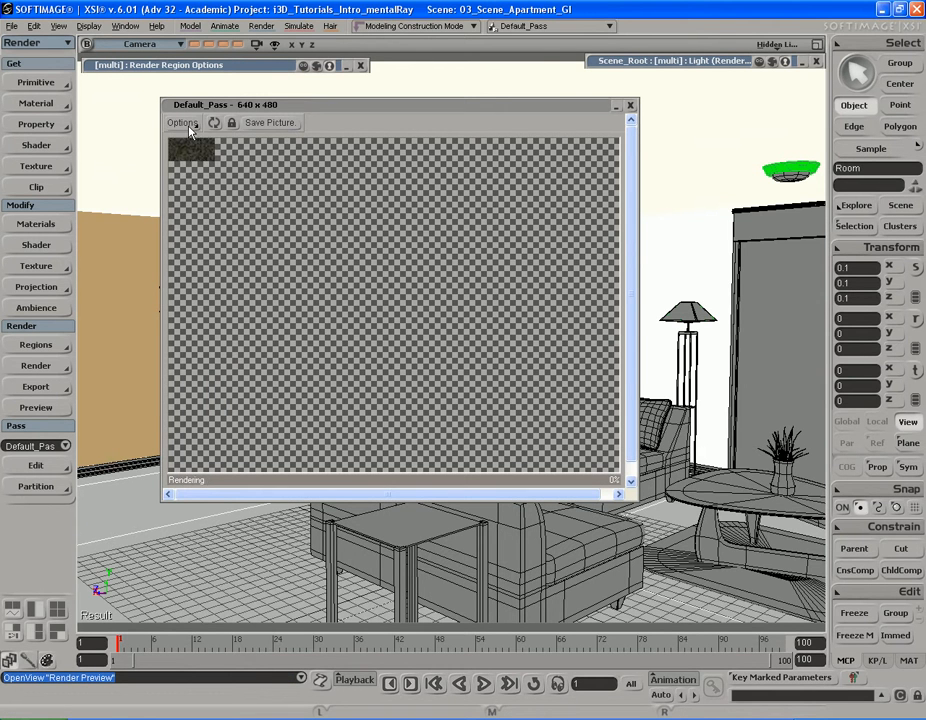
click(185, 123)
click(226, 164)
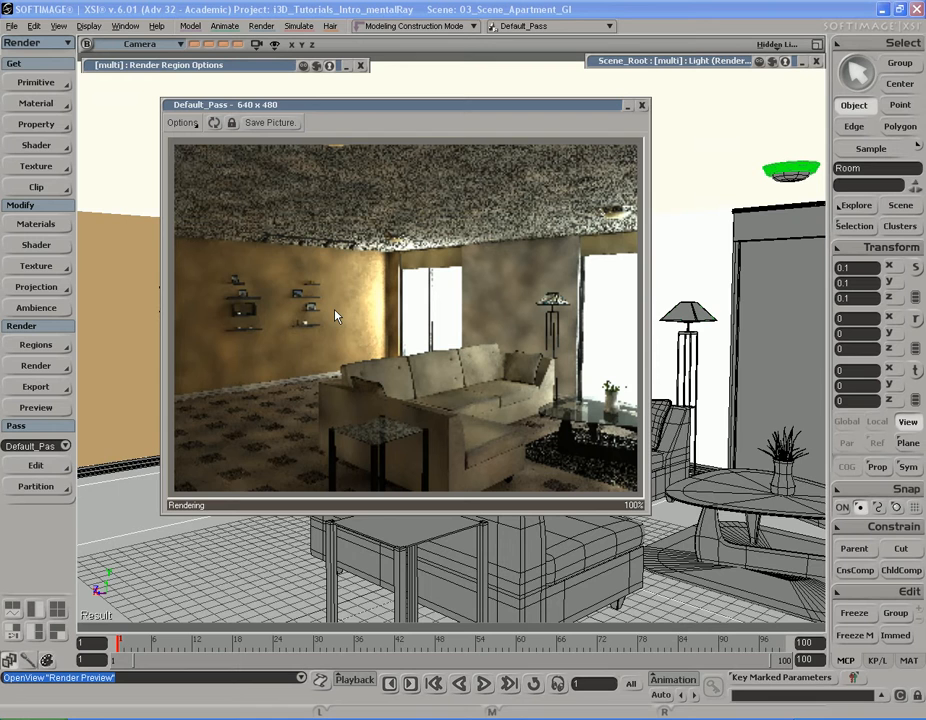
click(266, 66)
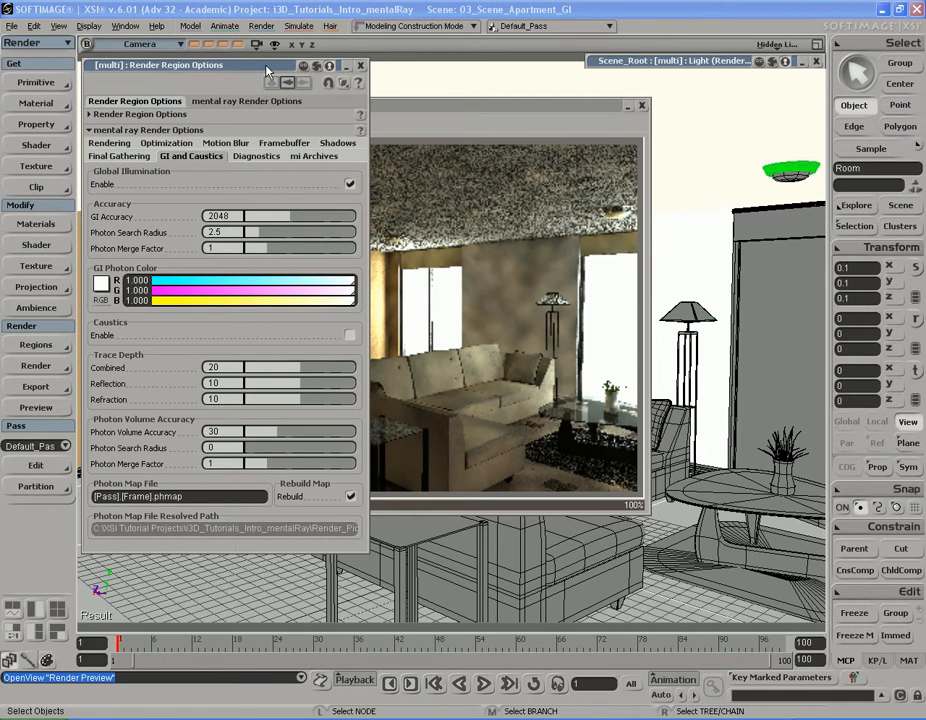
click(266, 67)
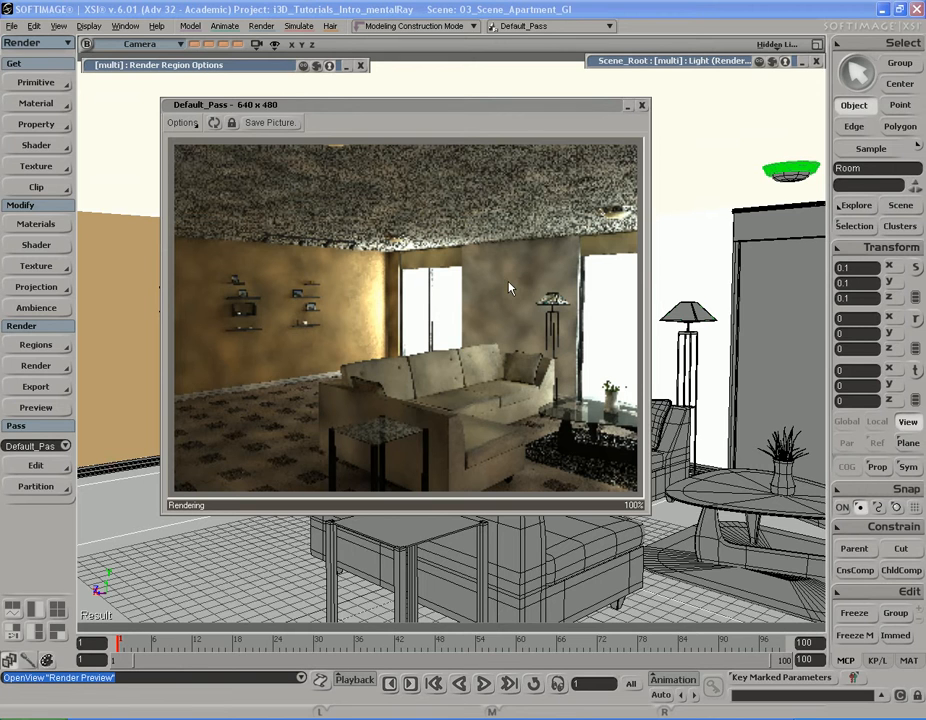
Set the spot lights' number of emitted global illumination photons to 1000000 and check the render region's photon map rebuild setting.
click(670, 61)
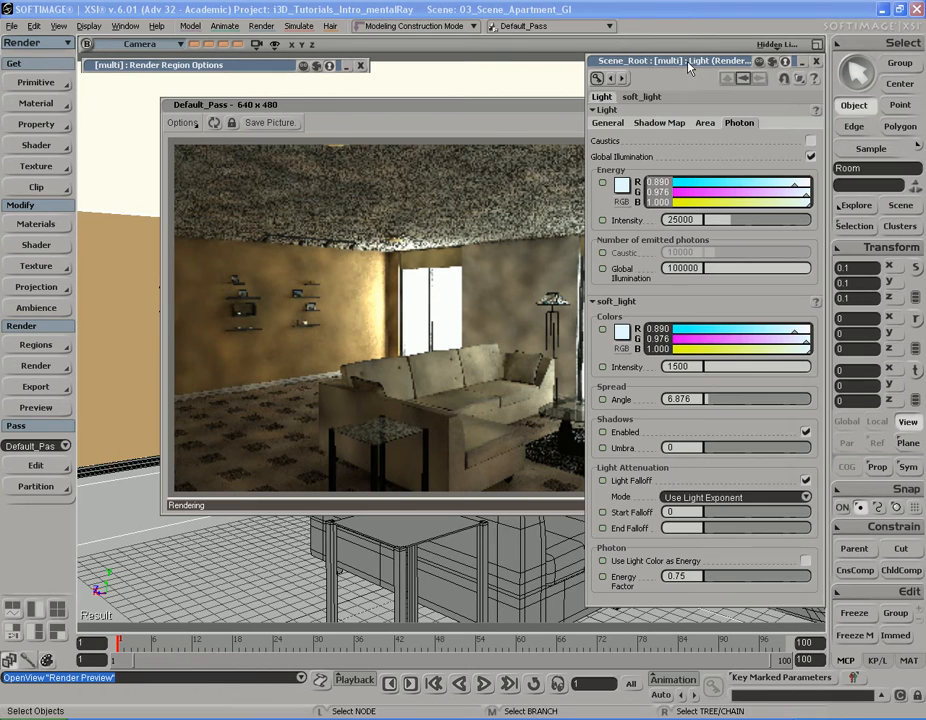
click(702, 268)
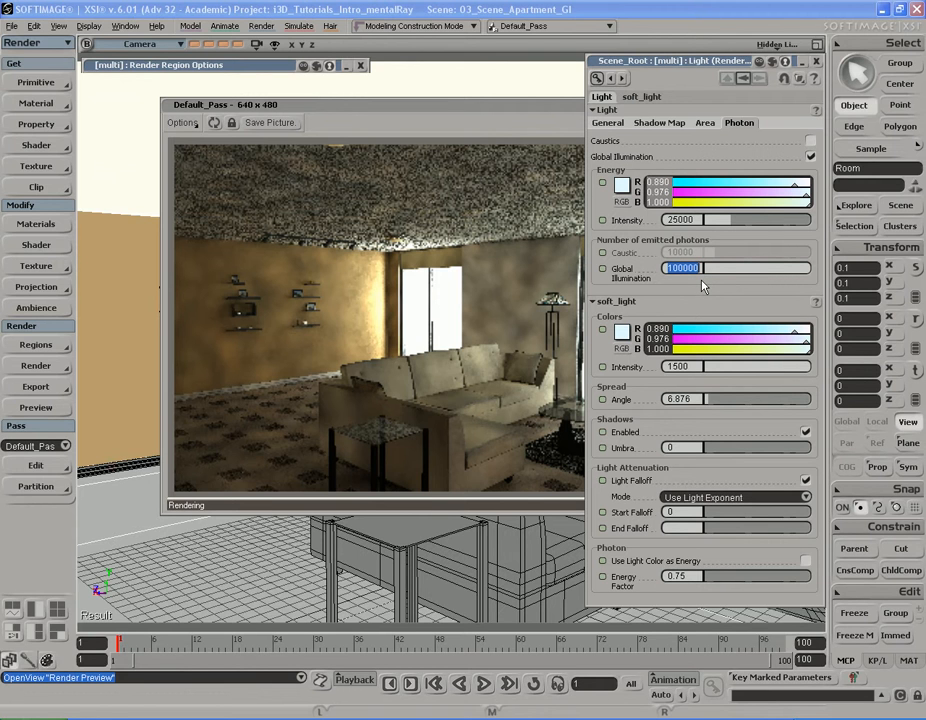
text(1)
text(00000)
text(0)
key(Return)
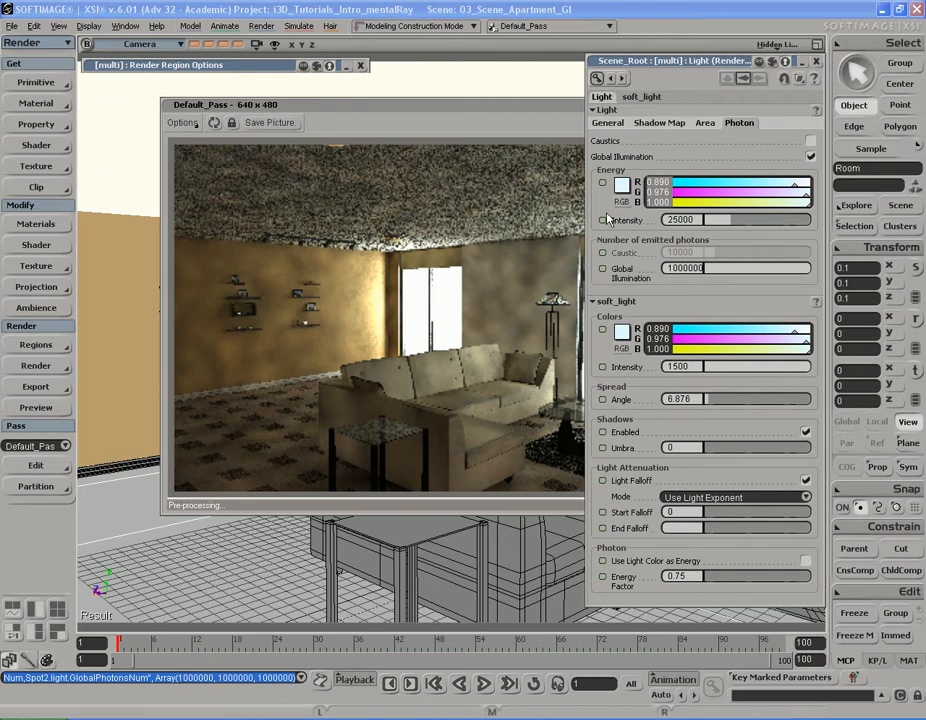
click(561, 107)
double_click(251, 69)
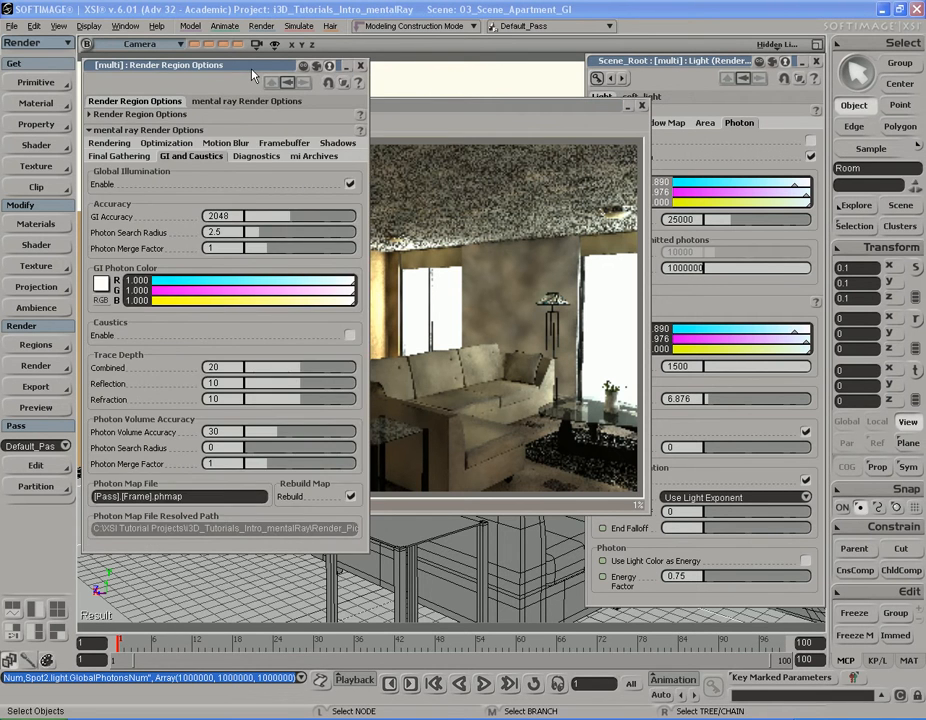
double_click(251, 69)
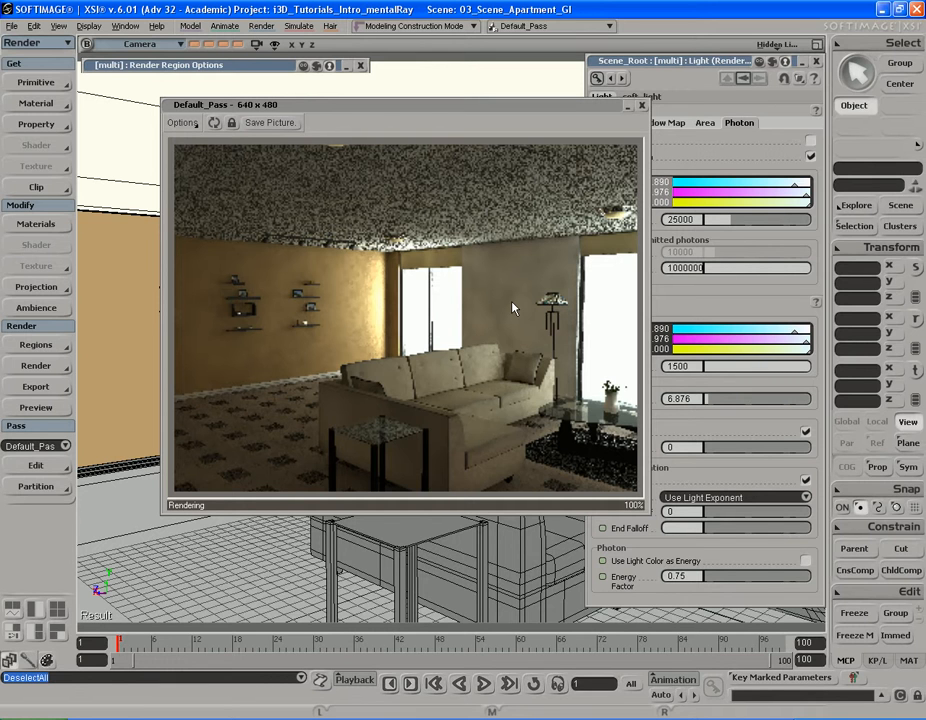
Set the spot lights' number of emitted global illumination photons to 3000000 and save the scene.
click(684, 268)
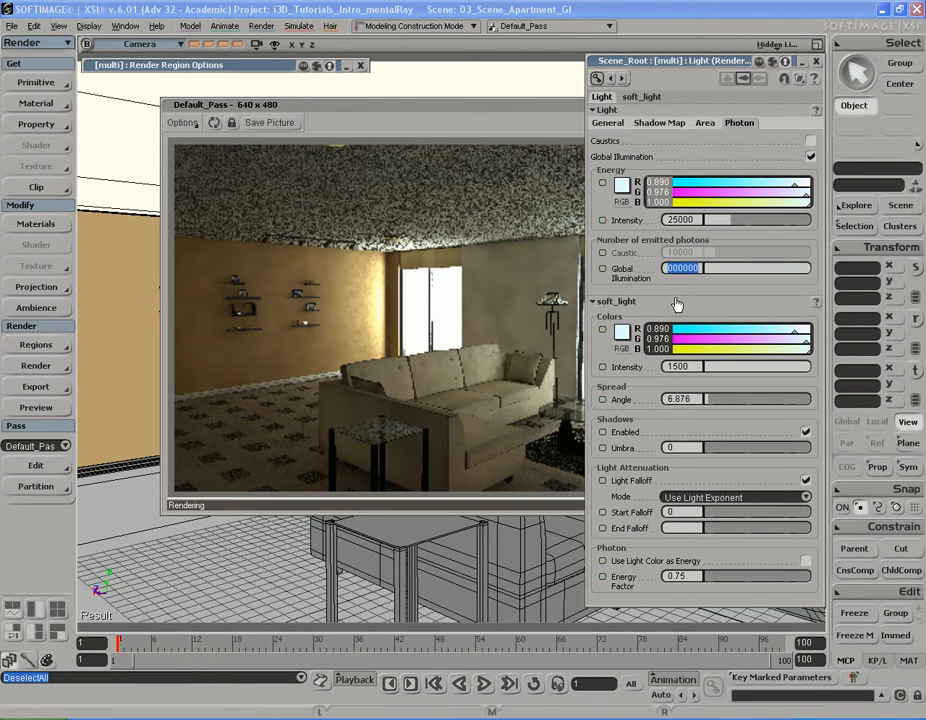
text(3000000)
key(Return)
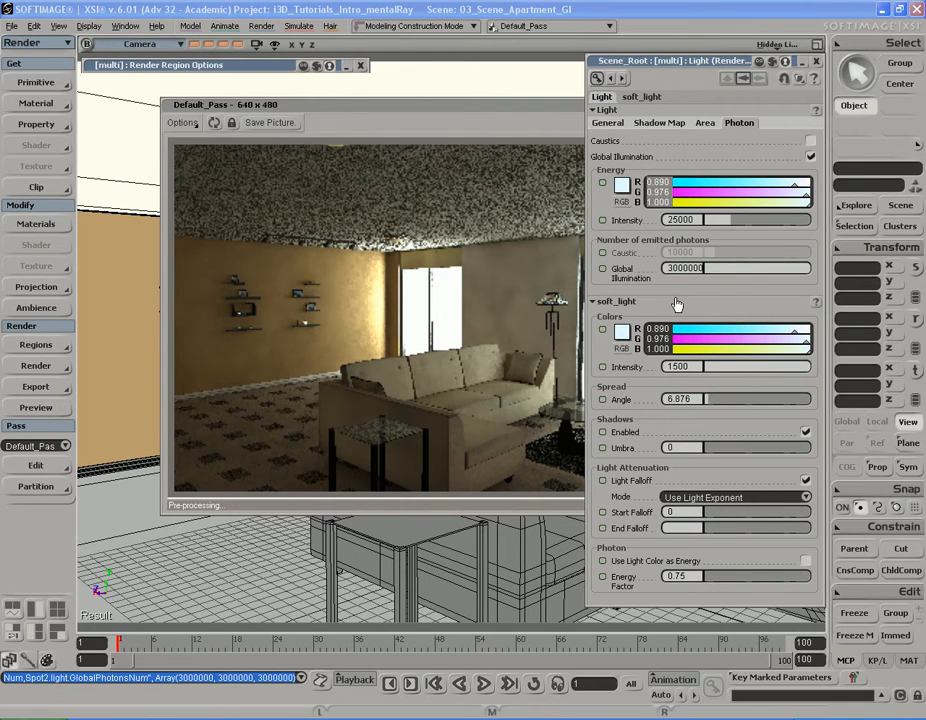
click(496, 107)
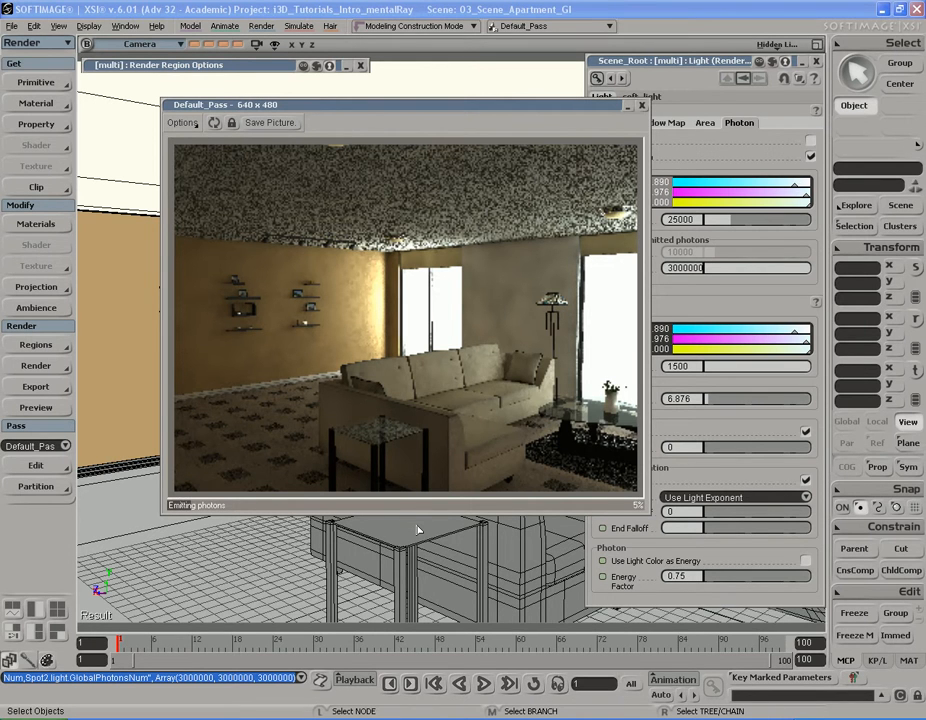
key(ctrl+s)
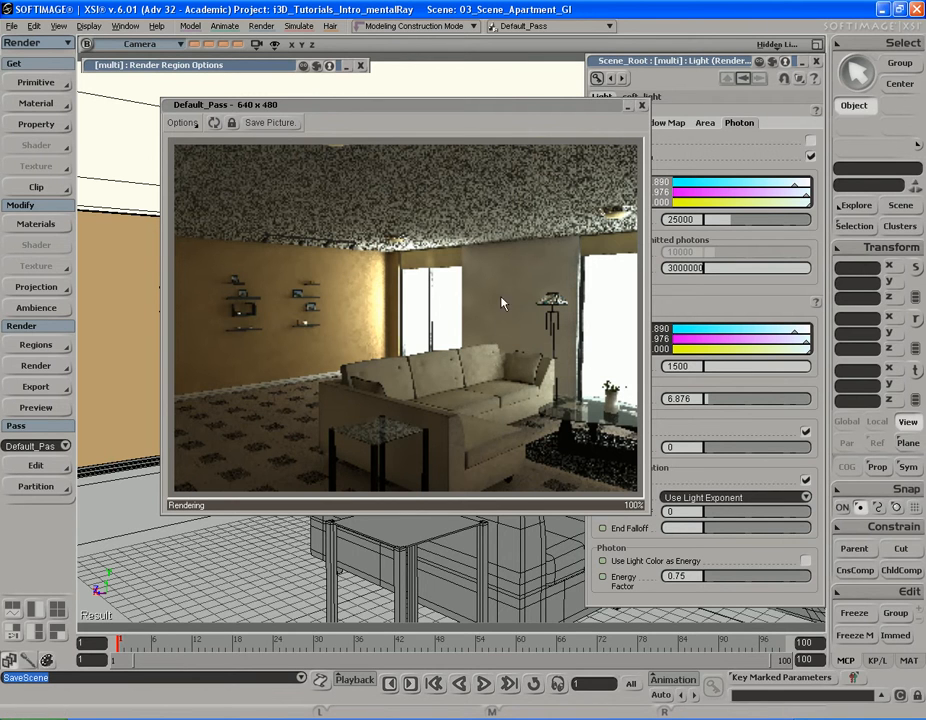
Move the render preview clear of the light properties and set the render region's photon search radius to 5.
drag(551, 112, 476, 118)
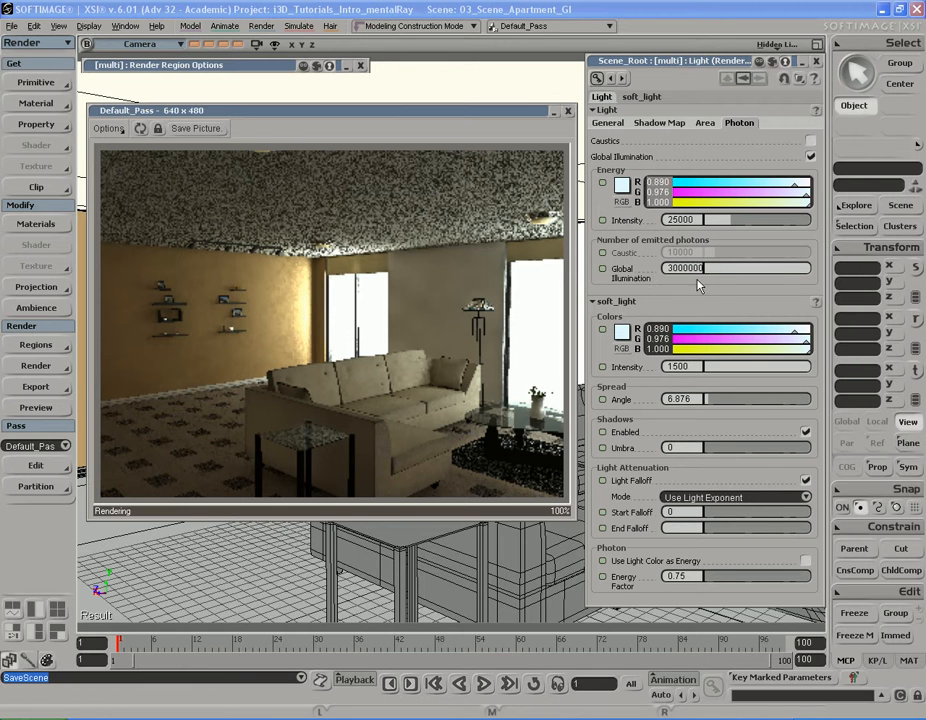
drag(514, 116, 507, 119)
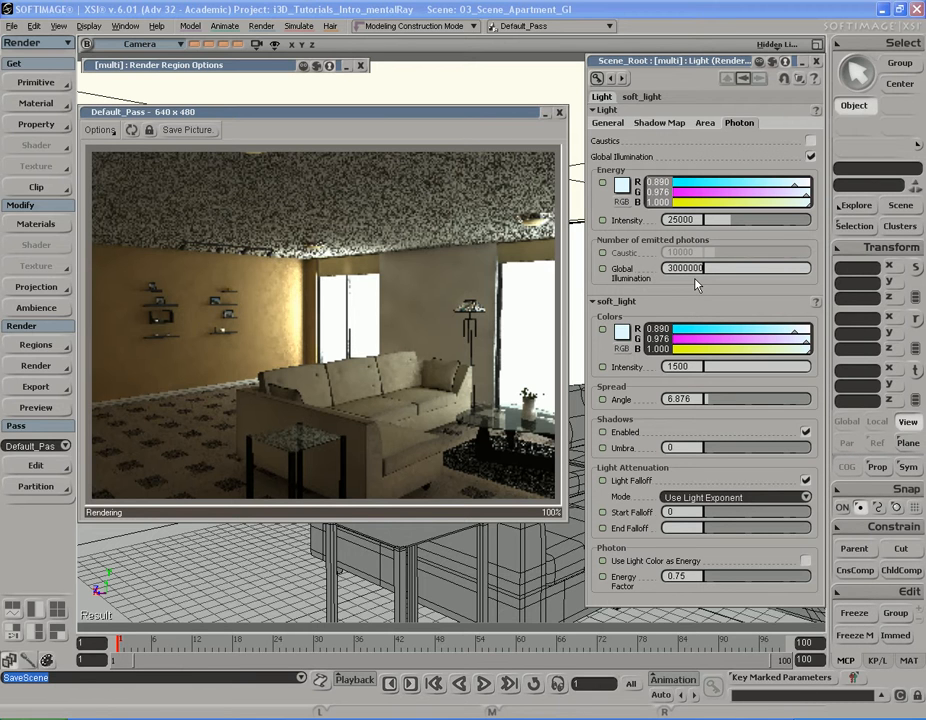
double_click(270, 66)
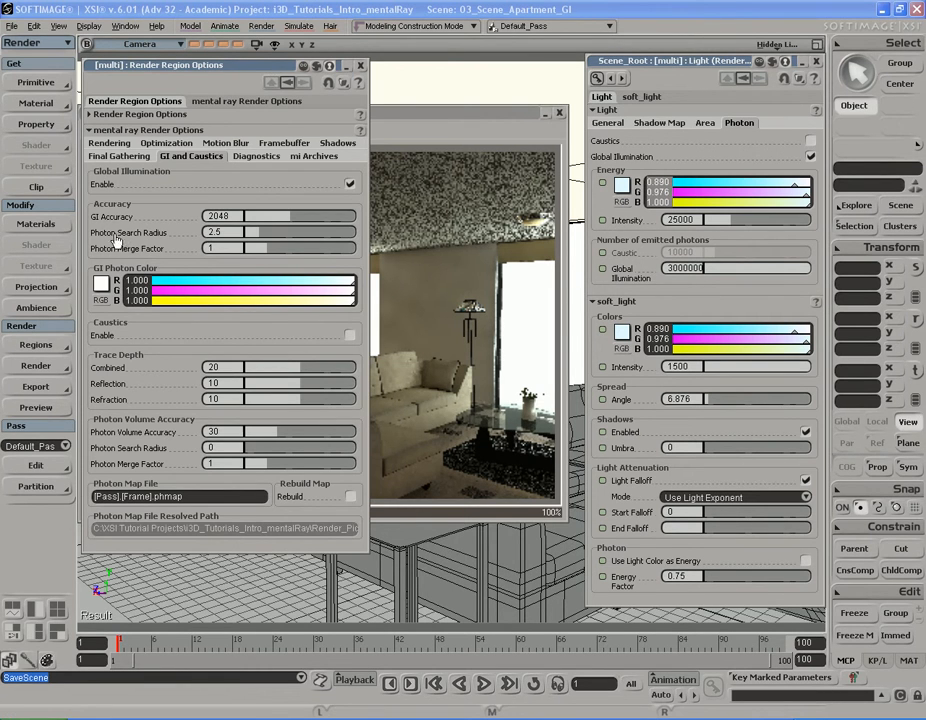
click(214, 231)
text(5)
key(Return)
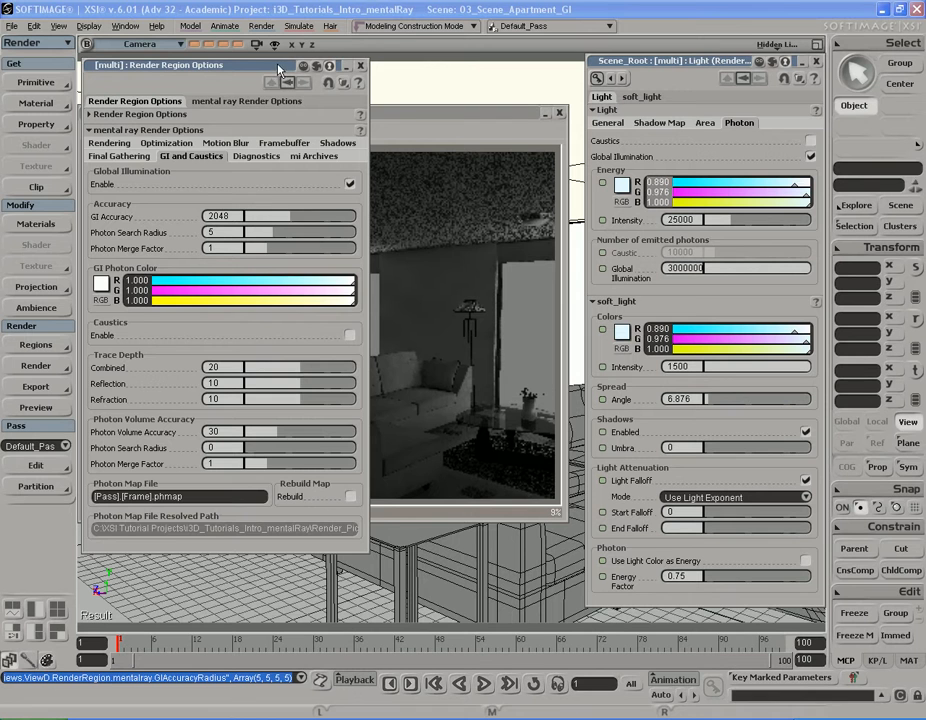
Close the running render preview and enable photon map rebuilding for the render region.
drag(280, 69, 292, 70)
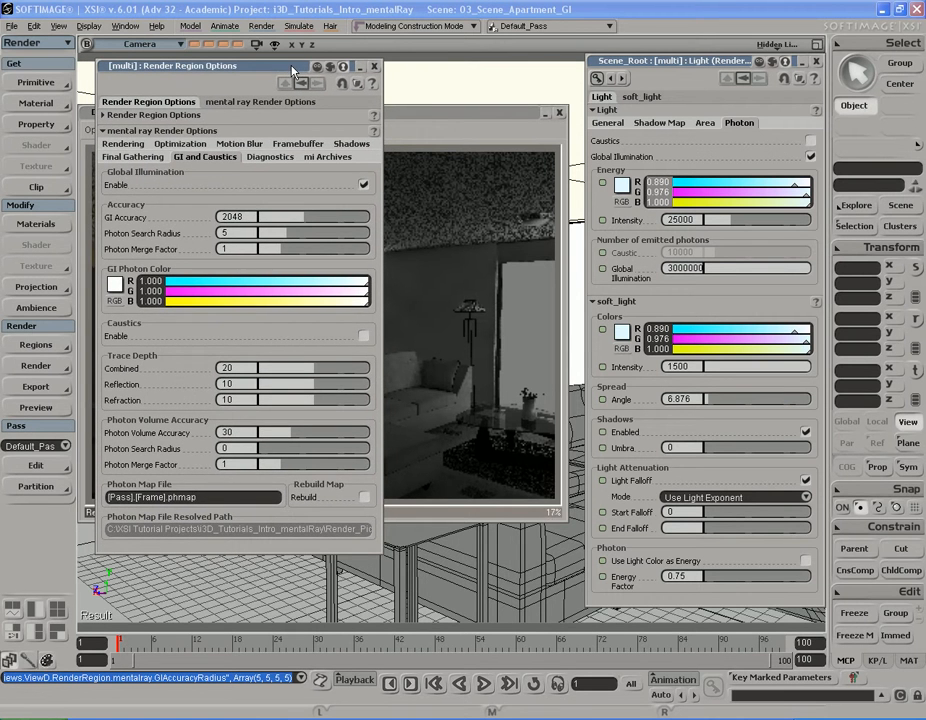
click(458, 112)
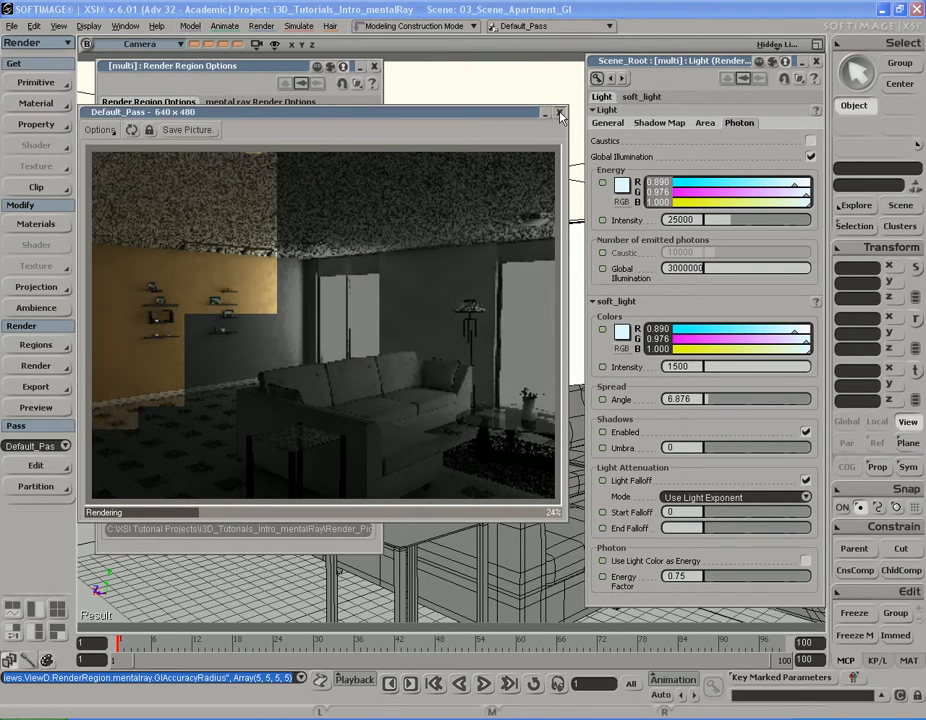
click(559, 113)
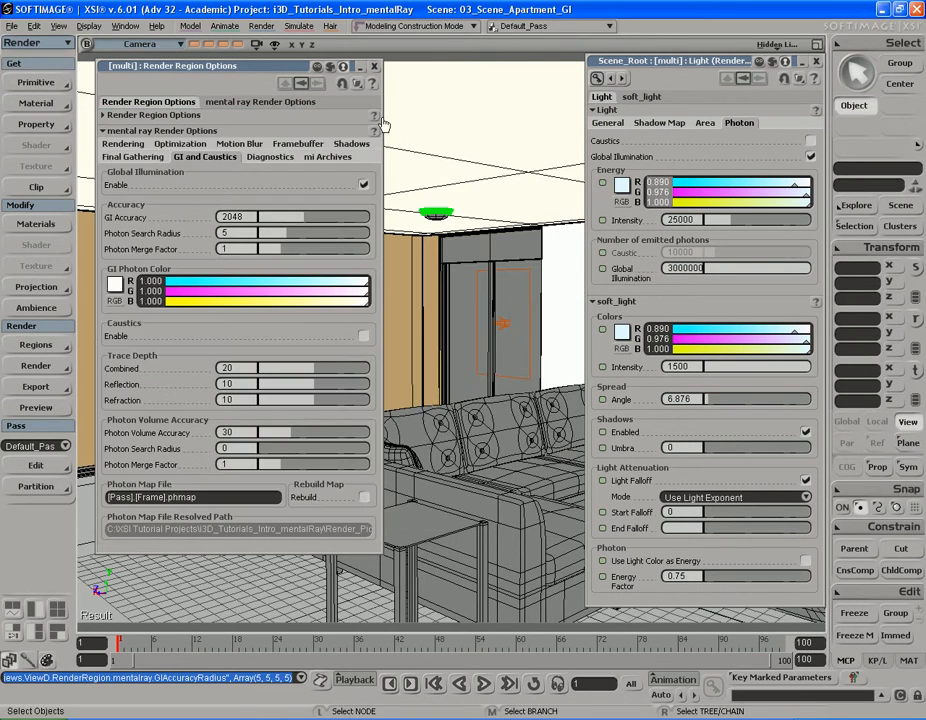
click(365, 497)
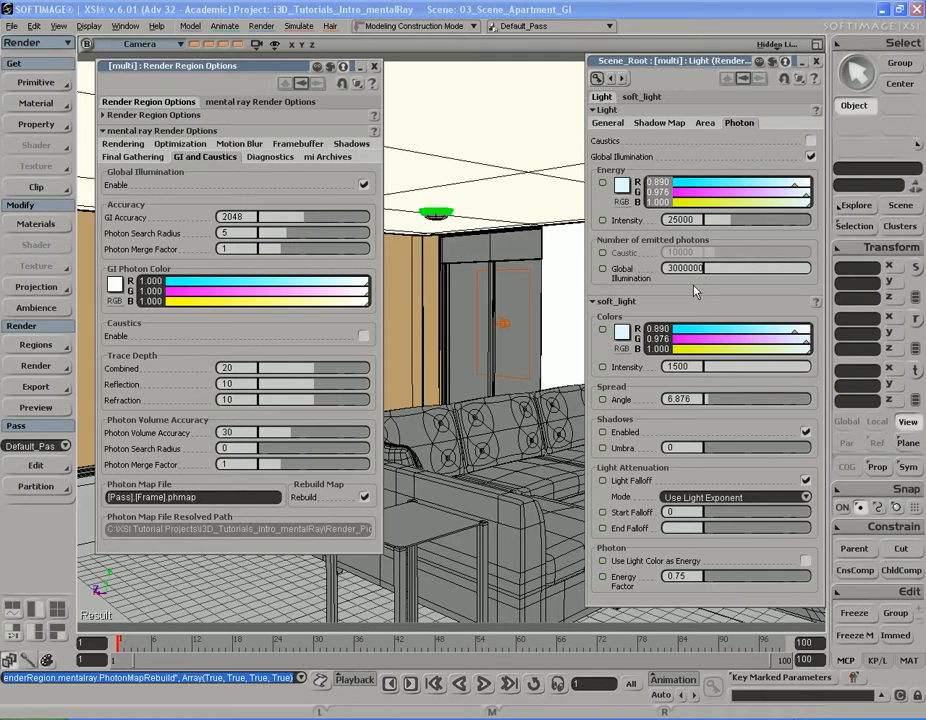
Set the spot lights' number of emitted global illumination photons to 2000000 and collapse the render region options window.
drag(670, 268, 732, 284)
click(699, 268)
drag(699, 268, 645, 269)
text(2000000)
key(Return)
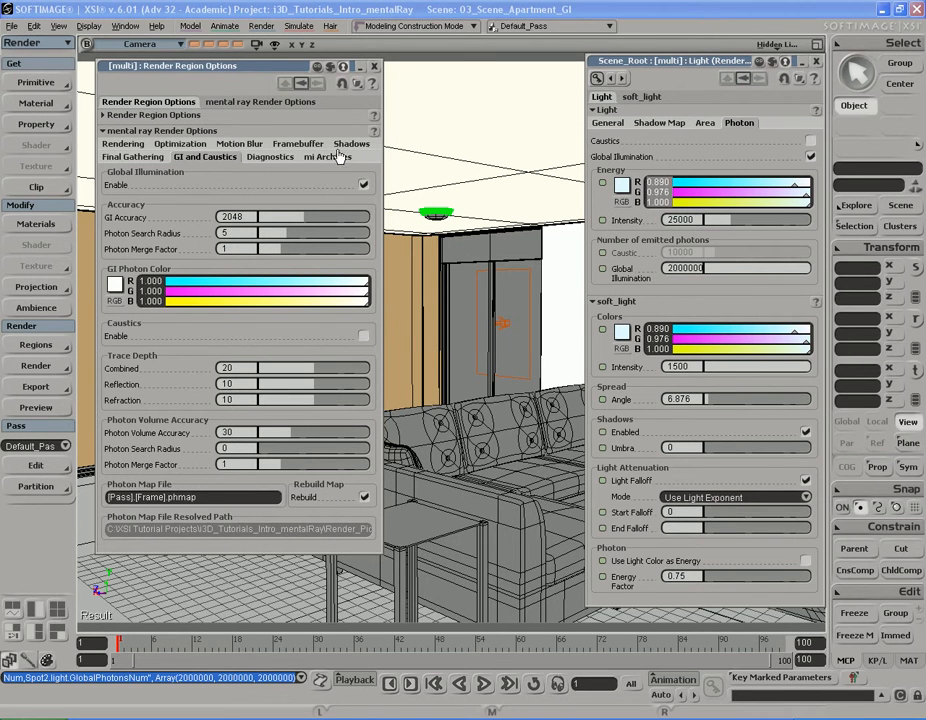
double_click(219, 66)
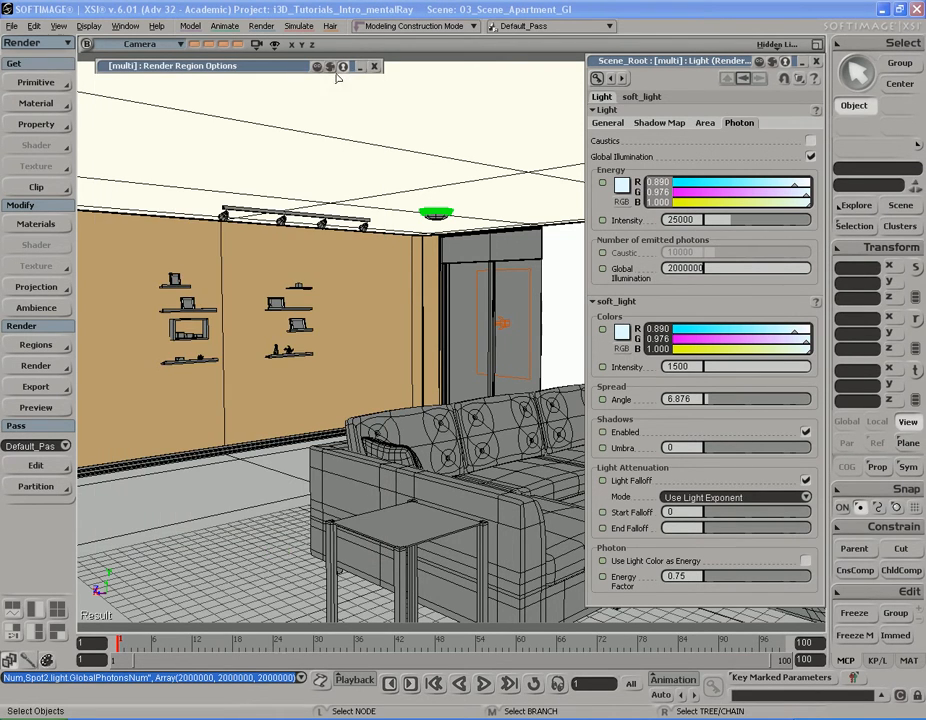
Render a fresh preview of the camera view with the Viewport B region options.
click(42, 408)
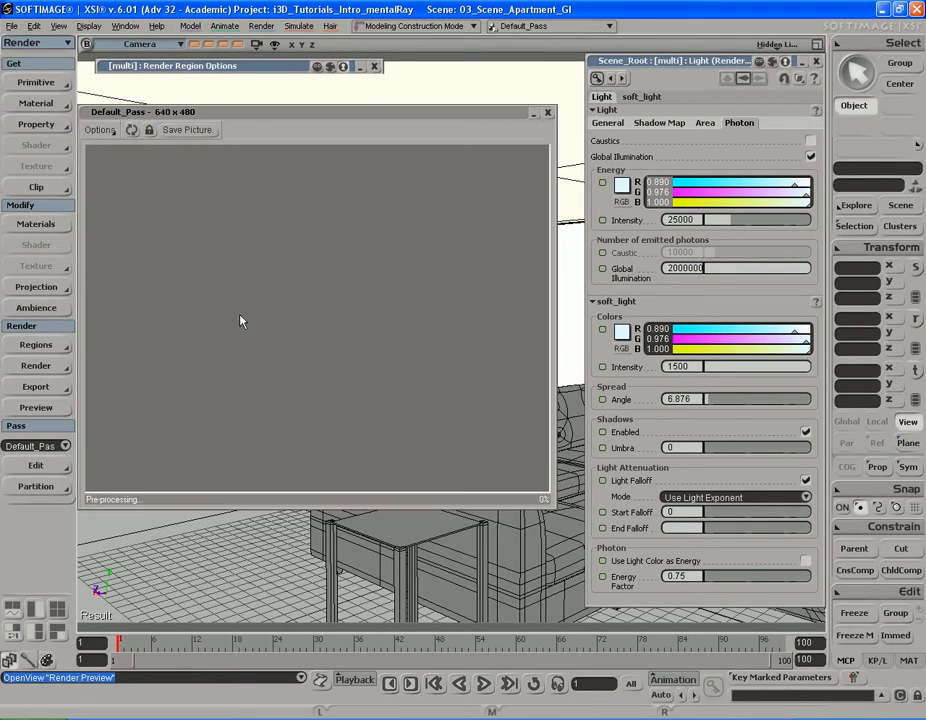
click(100, 130)
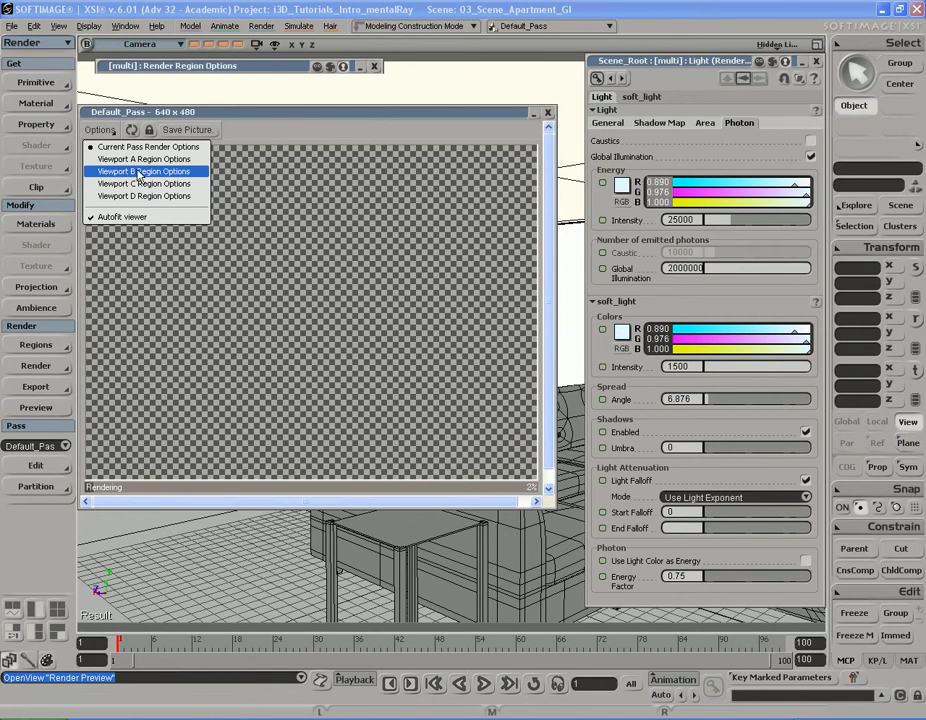
click(138, 174)
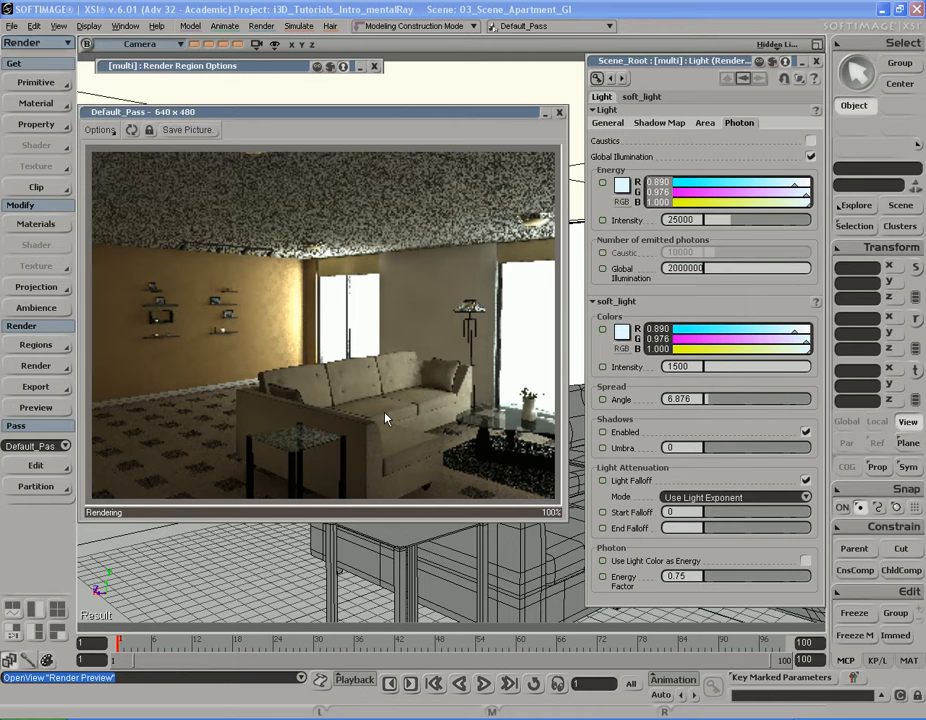
Disable photon map rebuilding for the render region, collapse both property windows and move the preview clear of the viewport's stored camera views.
click(283, 68)
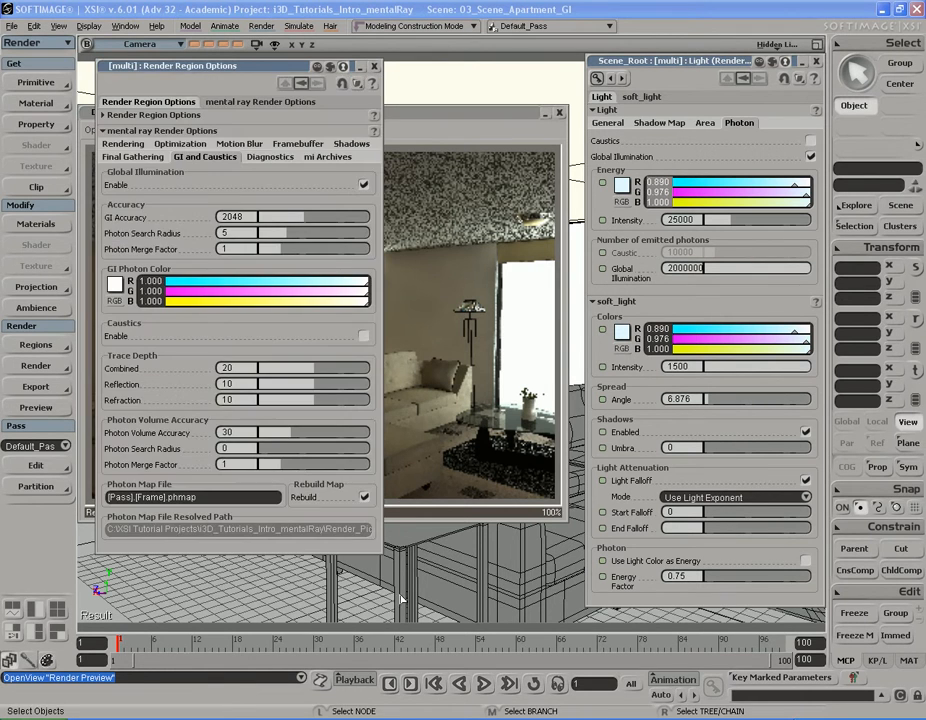
click(364, 497)
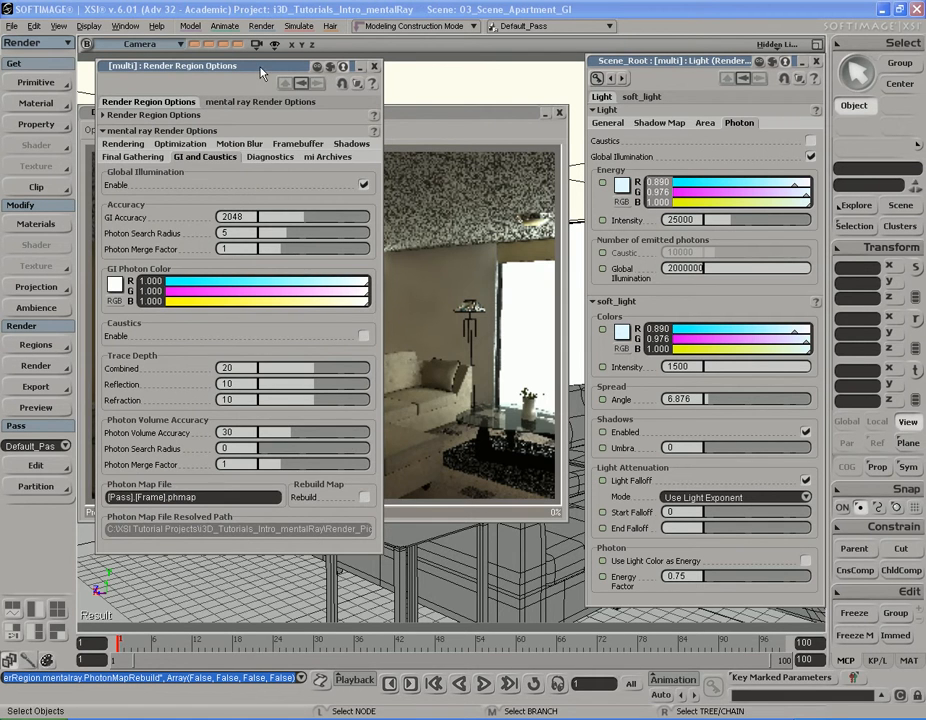
click(190, 63)
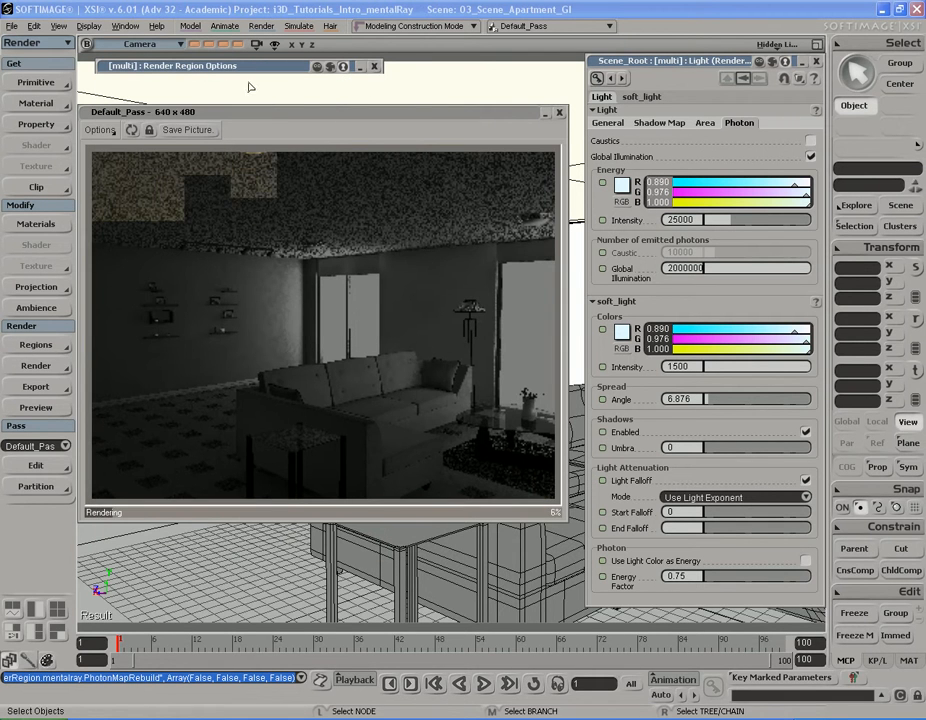
double_click(716, 62)
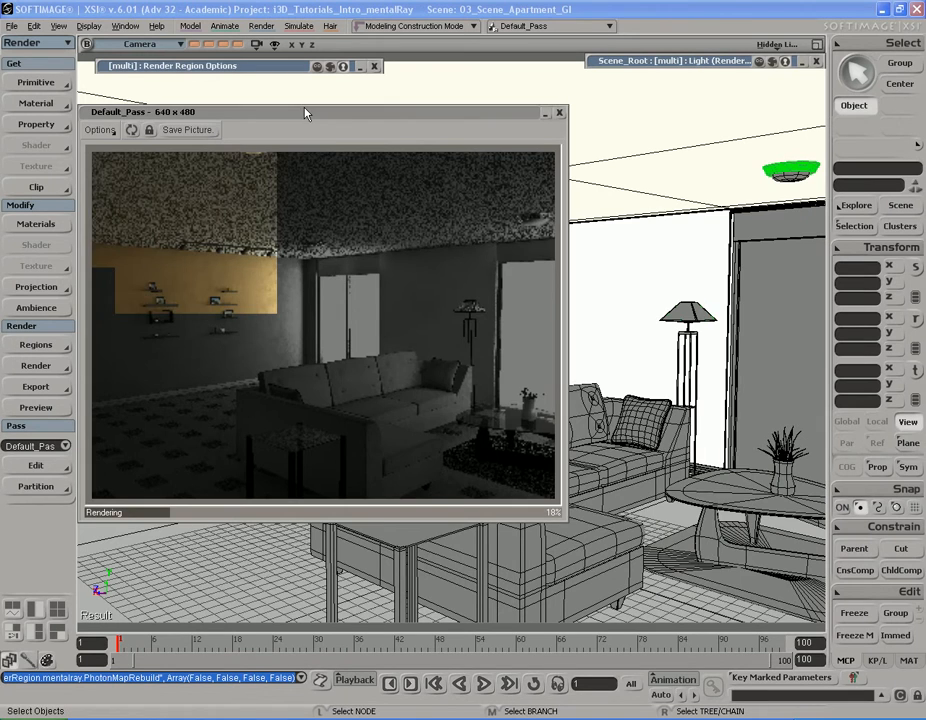
drag(305, 113, 456, 160)
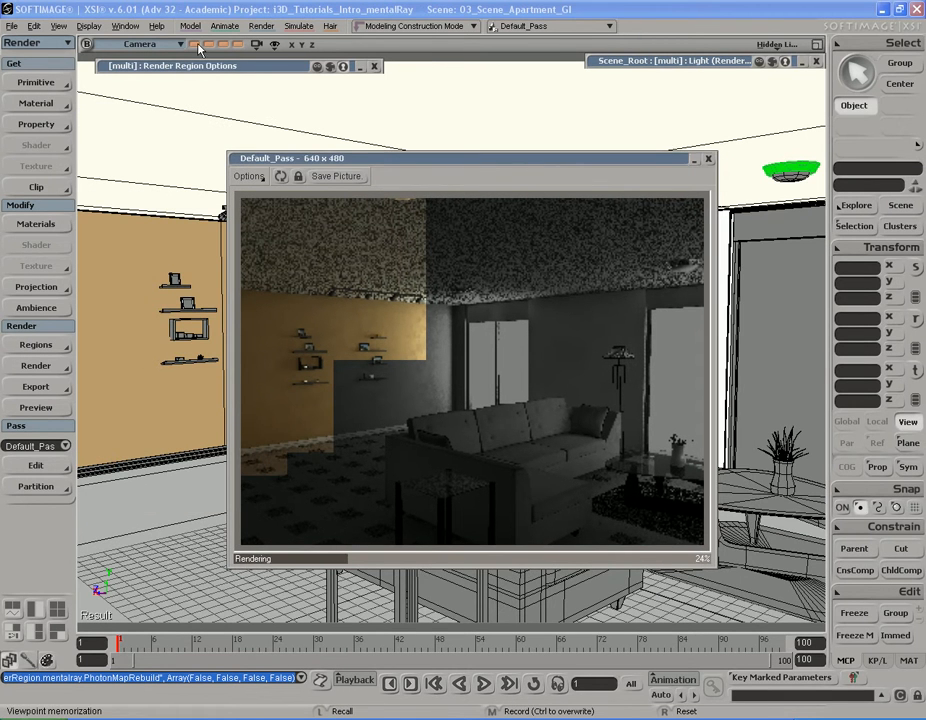
Recall the viewport's first stored camera view to preview the sofas from that angle and close the finished render preview.
click(196, 44)
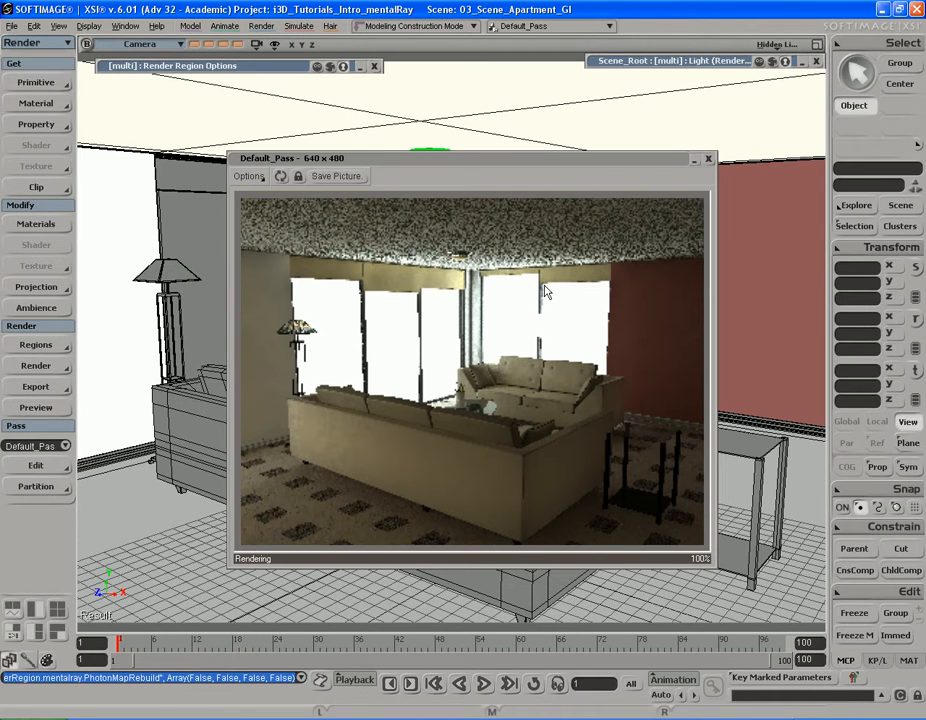
click(708, 160)
Set the render region's aliasing to a minimum level of 1 and a maximum level of 3.
click(233, 70)
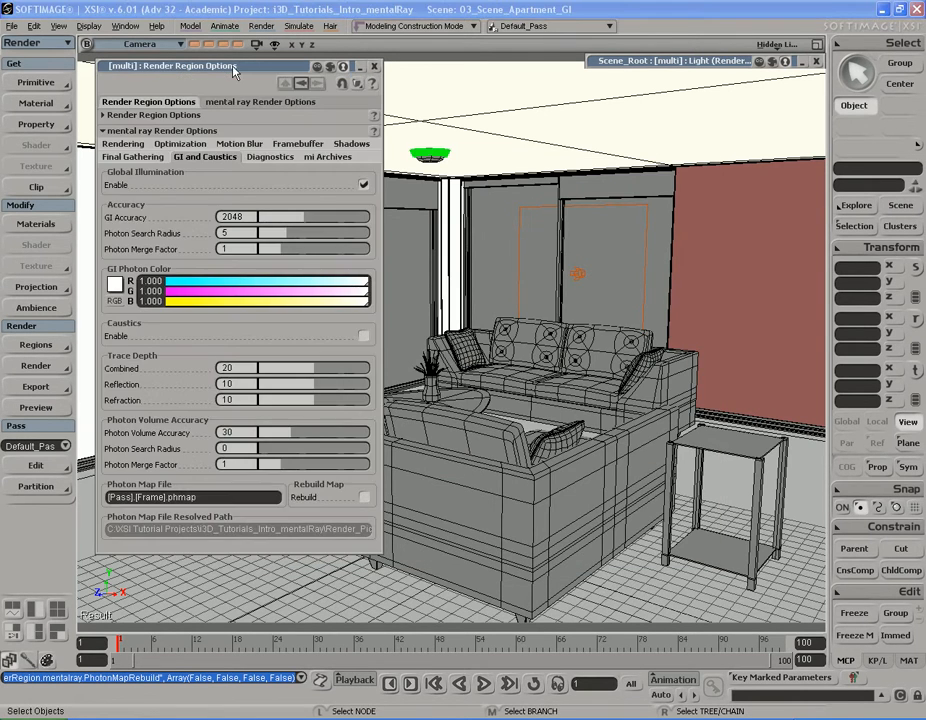
click(189, 146)
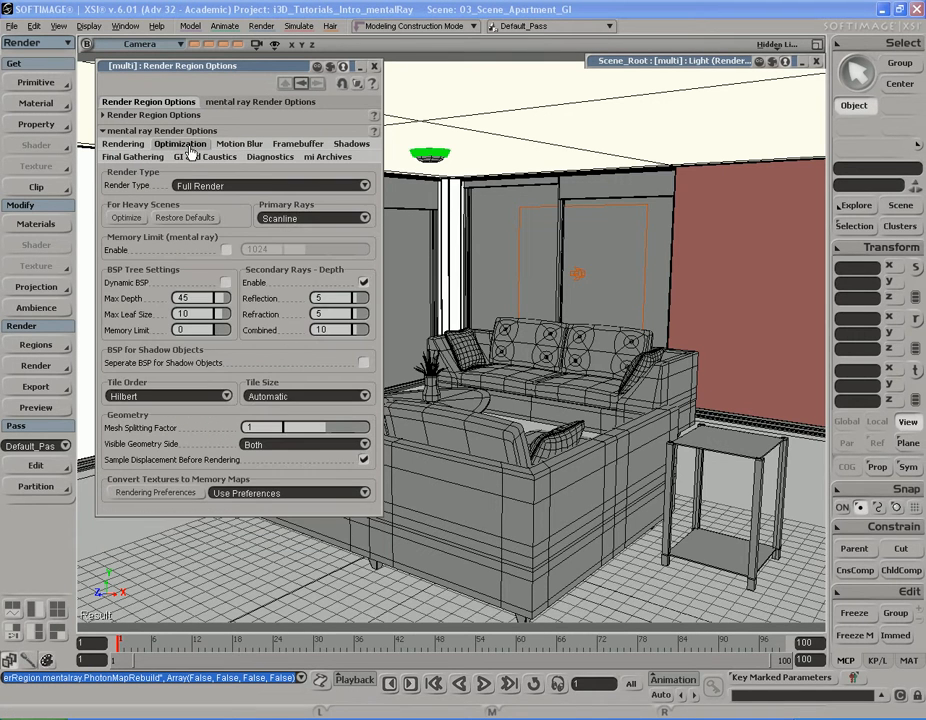
click(322, 146)
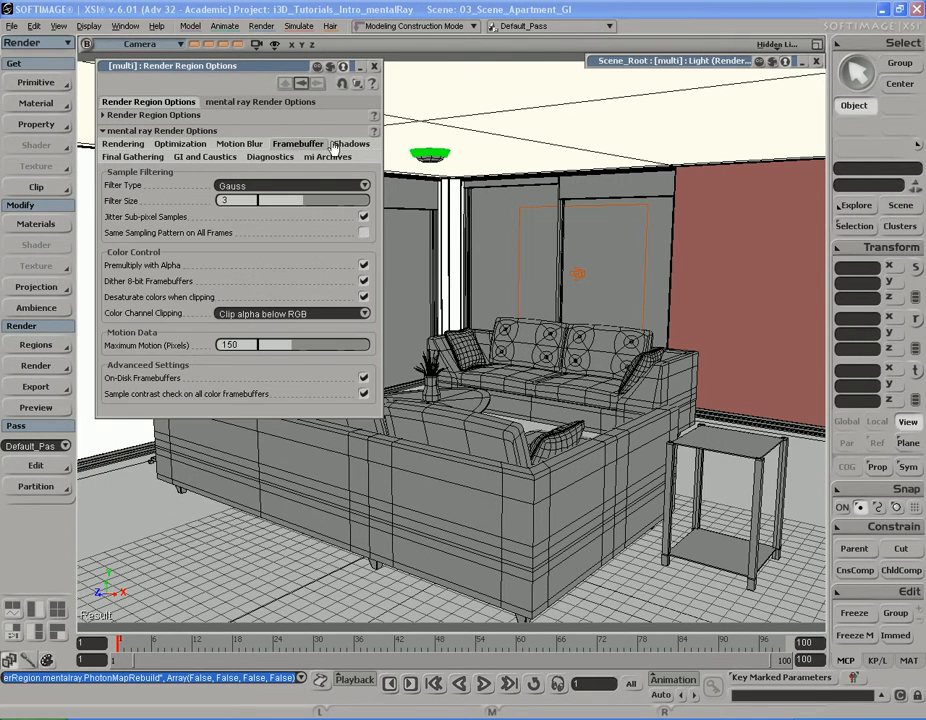
click(123, 143)
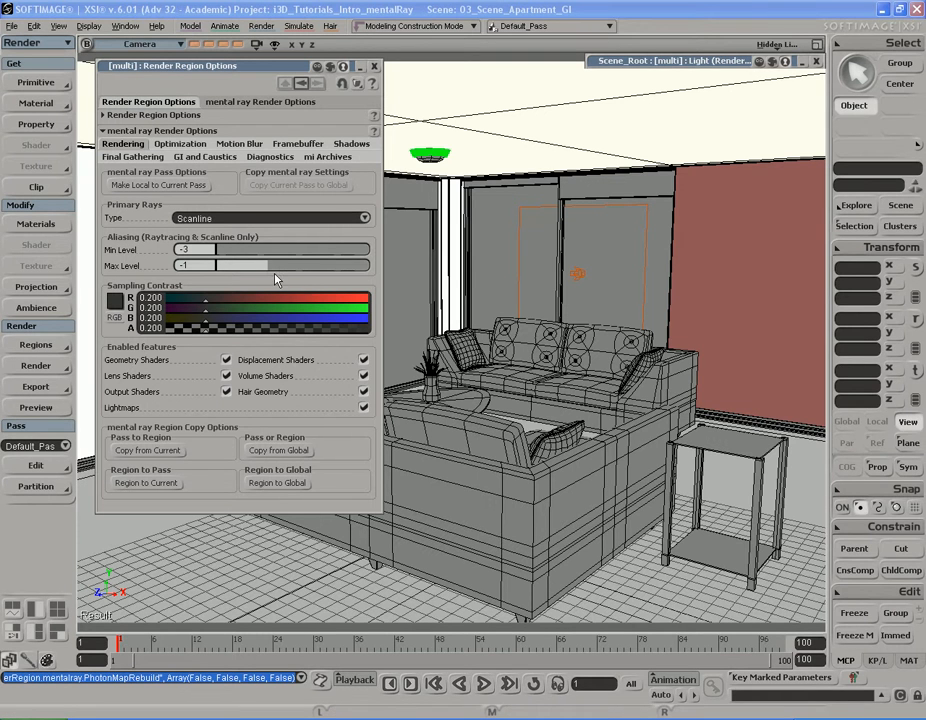
drag(265, 270, 367, 268)
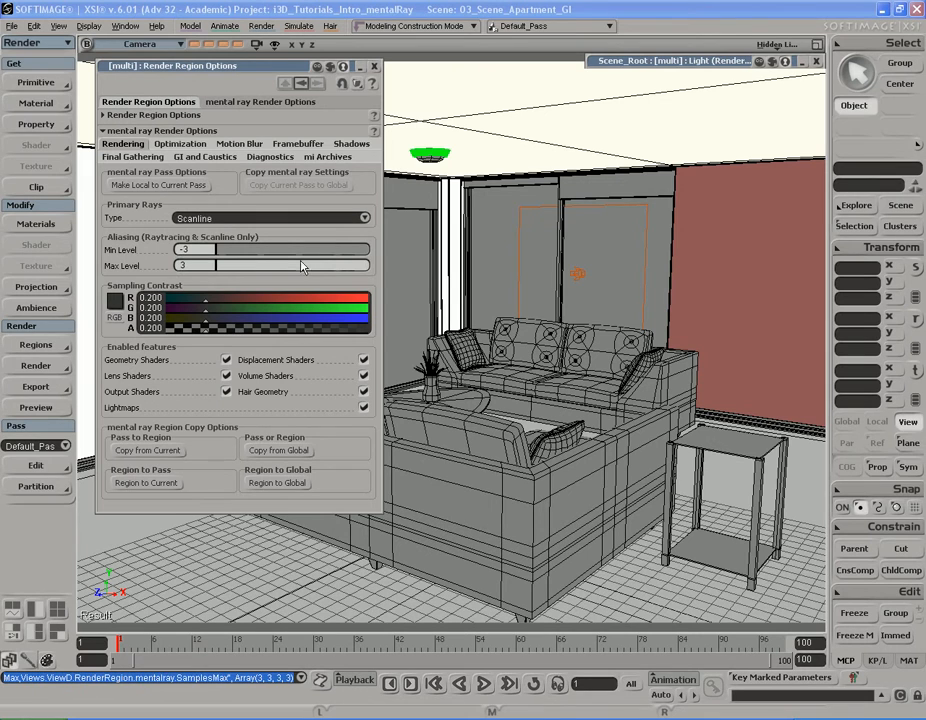
drag(241, 256, 368, 252)
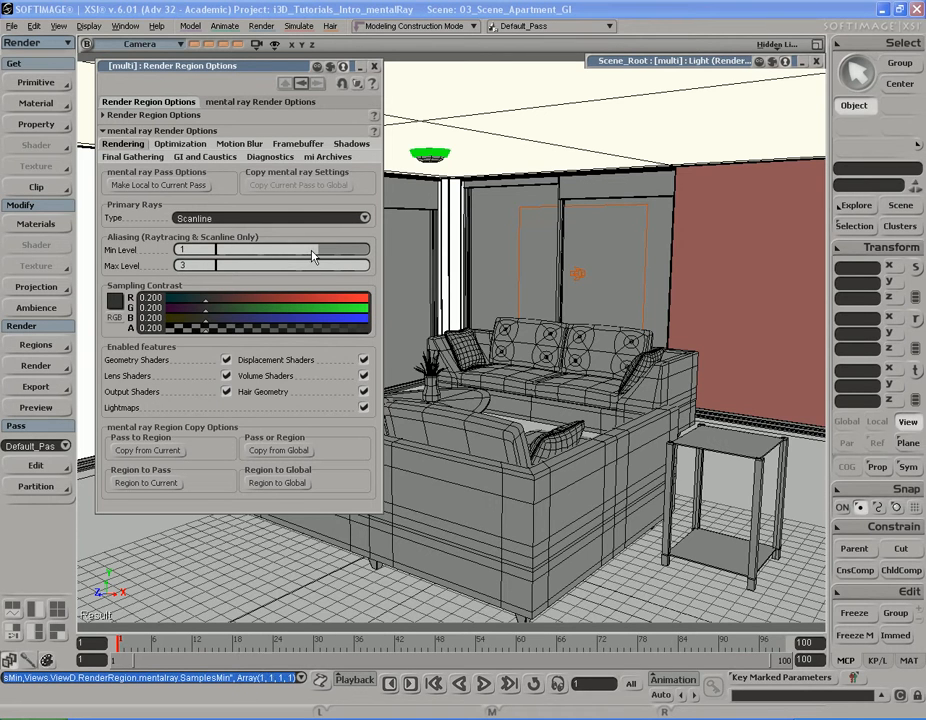
Set the render region's sampling contrast to 0.1 for red, green, blue and alpha, and collapse the region options window.
double_click(159, 298)
text(0.1)
key(Tab)
text(0.1)
key(Tab)
text(0.1)
key(Tab)
text(0.1)
key(Tab)
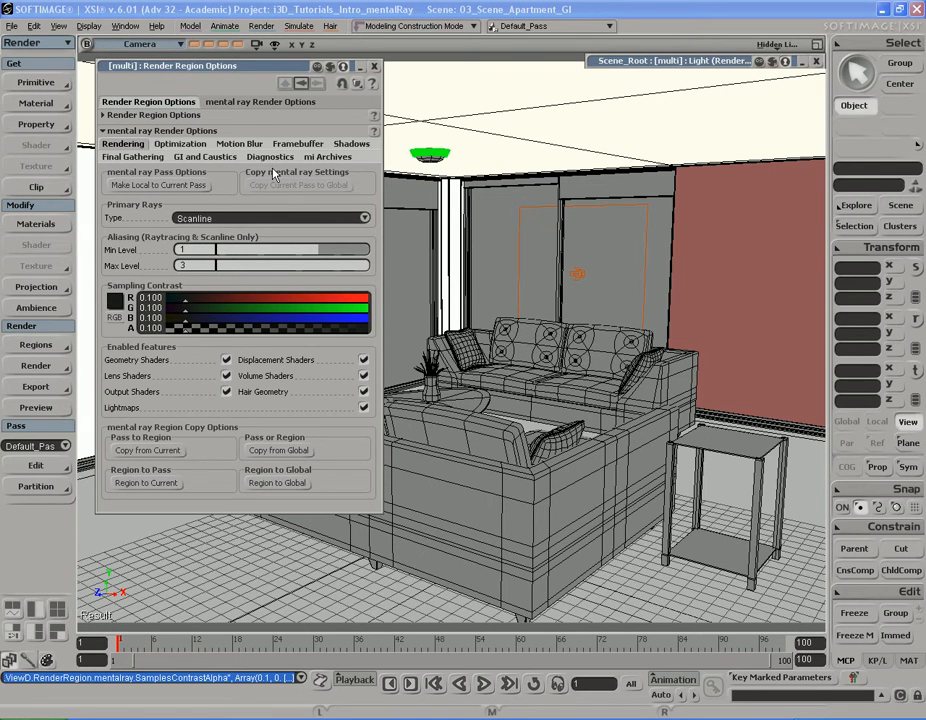
double_click(214, 64)
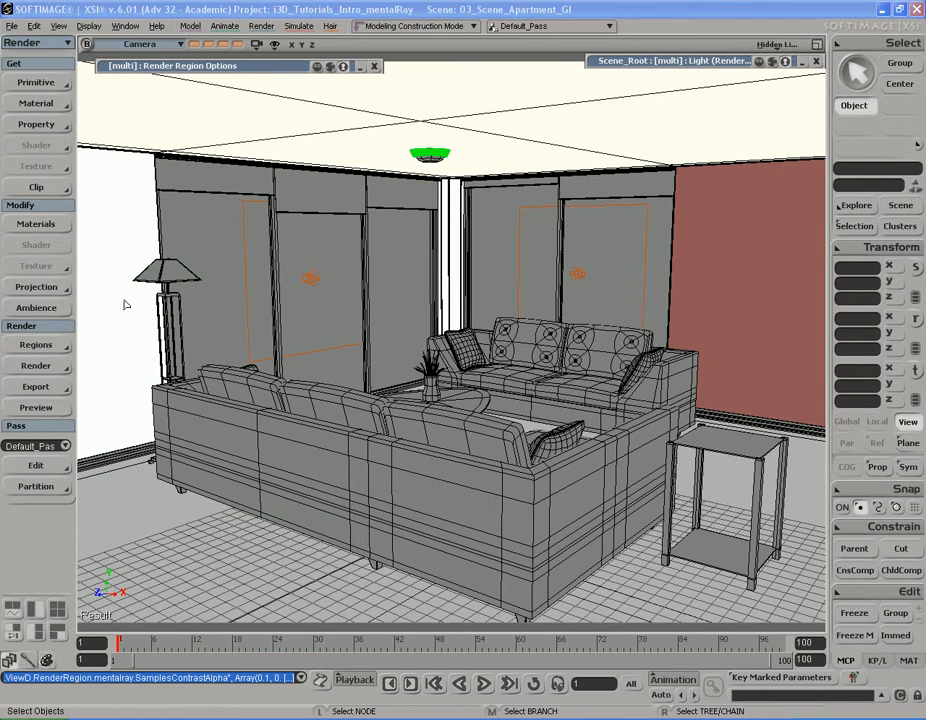
Render a new preview with the Viewport B region options and review the region's GI and caustics settings.
click(45, 407)
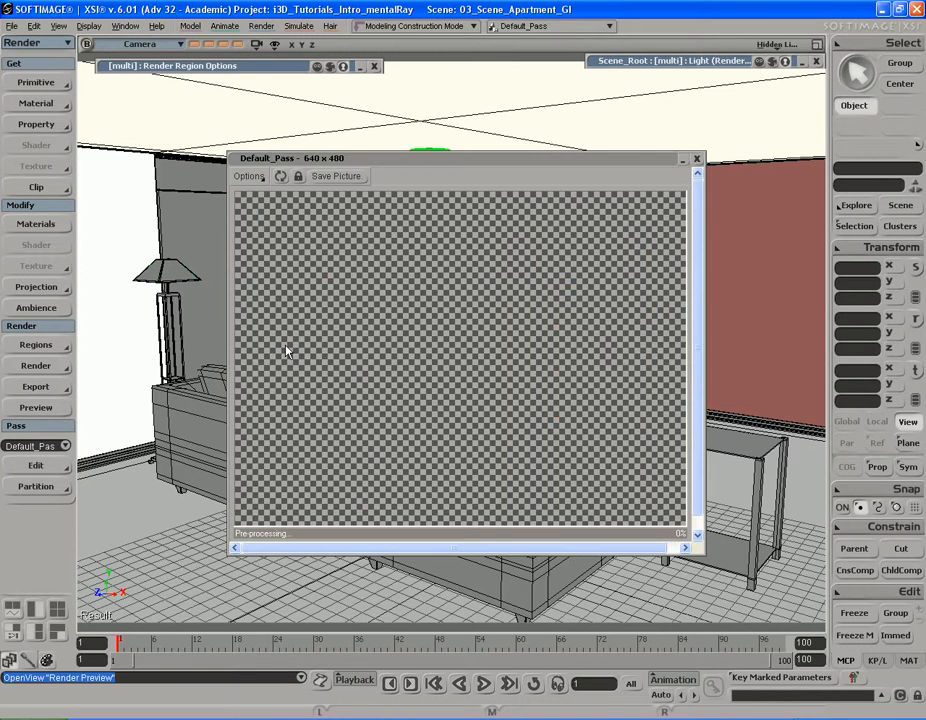
click(252, 177)
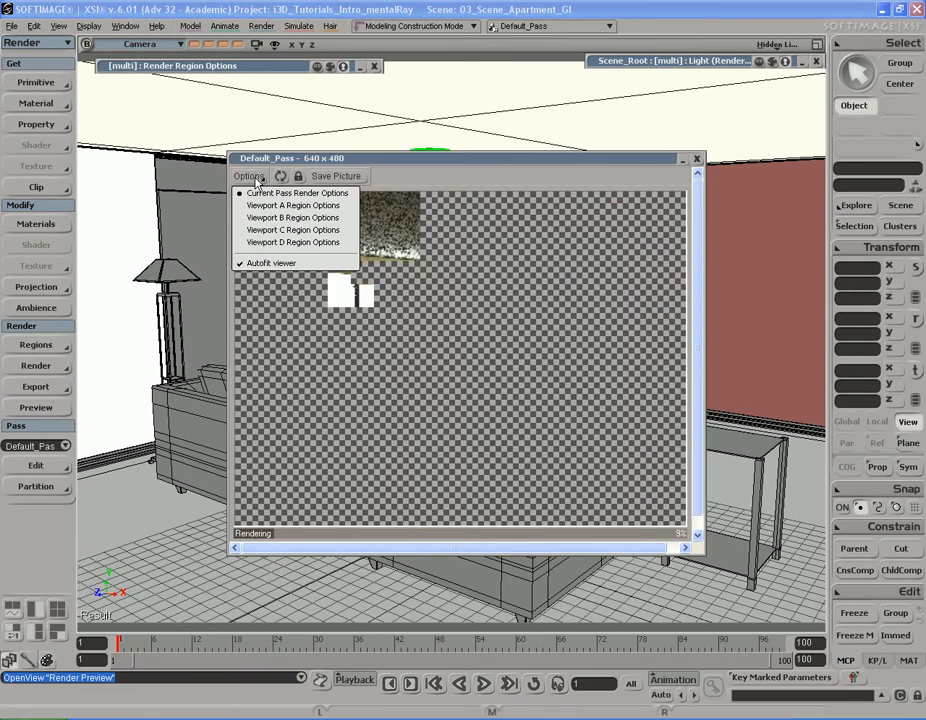
click(293, 218)
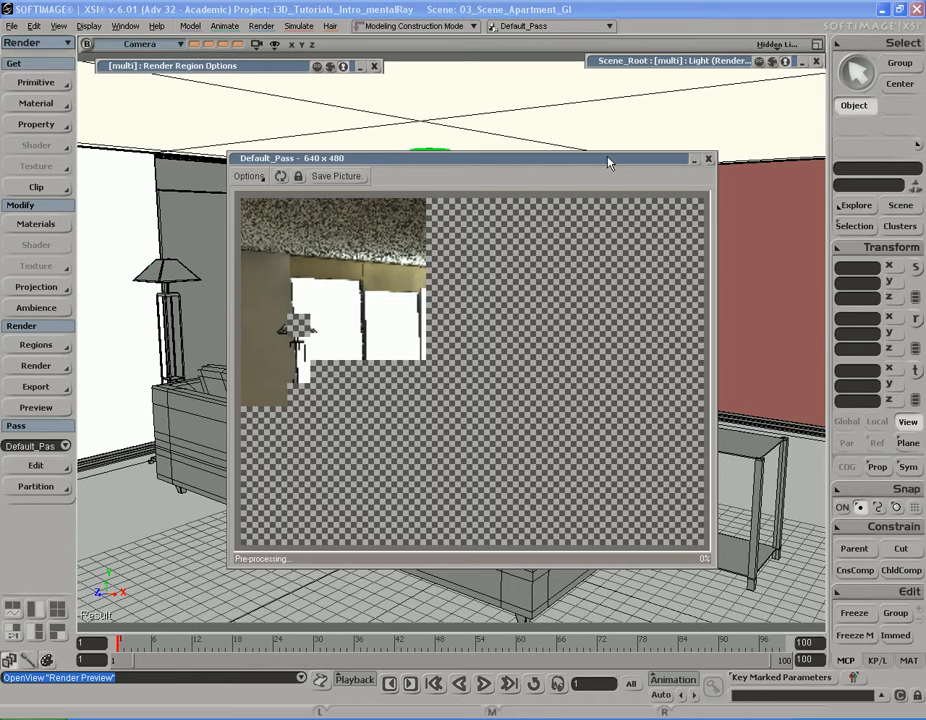
click(296, 68)
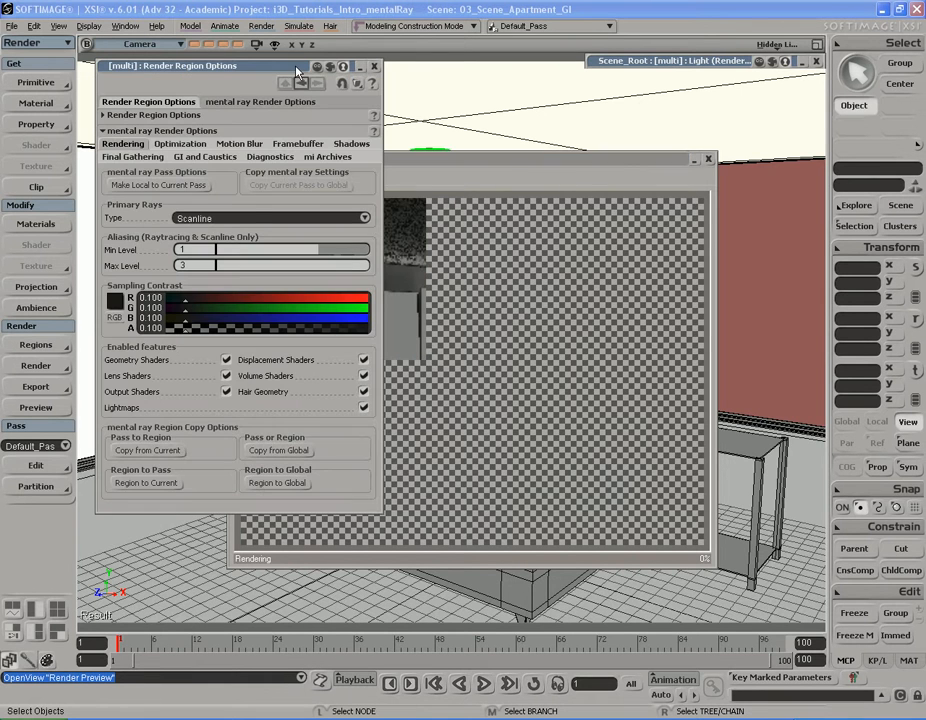
click(205, 157)
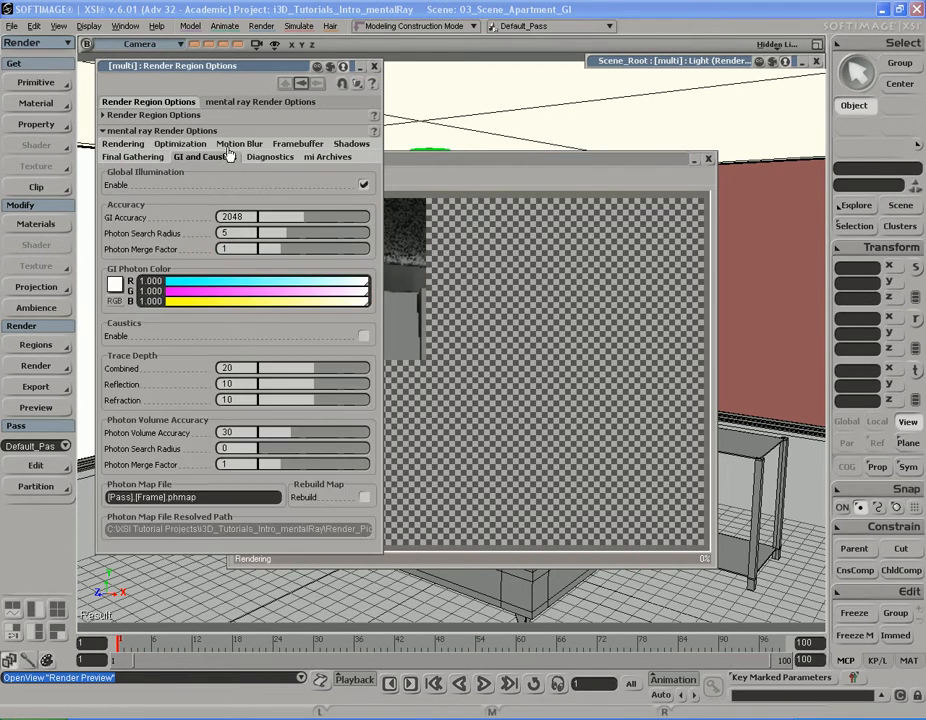
double_click(264, 67)
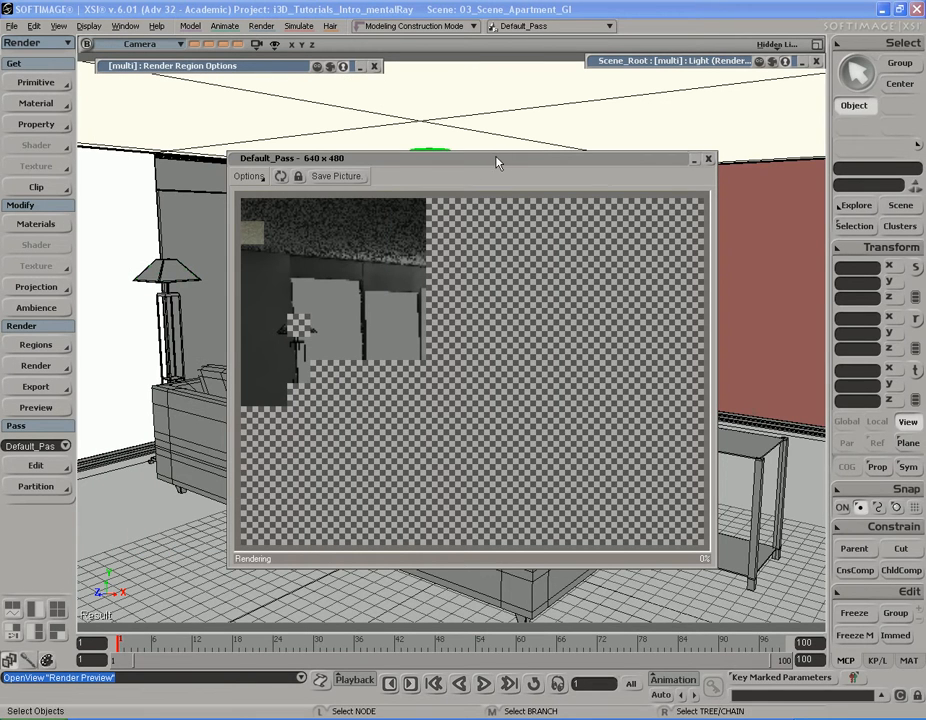